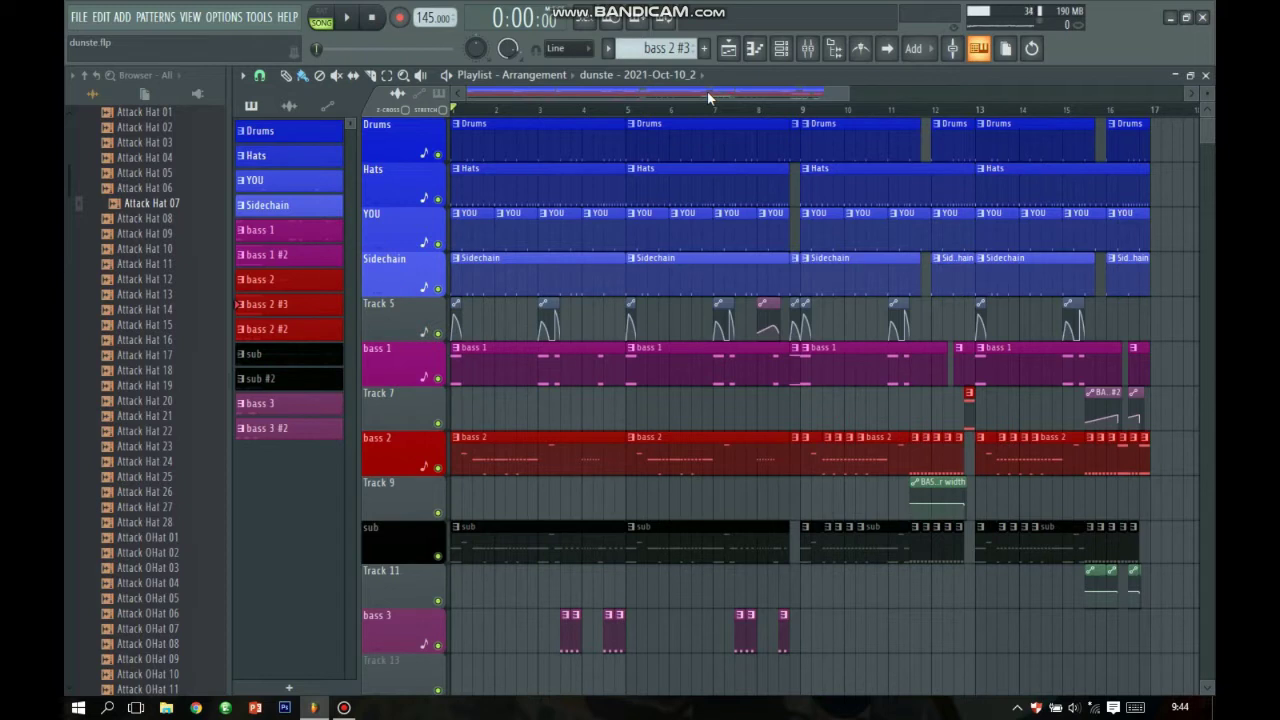
- Play the full arrangement from the start in song mode and stop playback near bar 16
scroll(708, 99, down, 4)
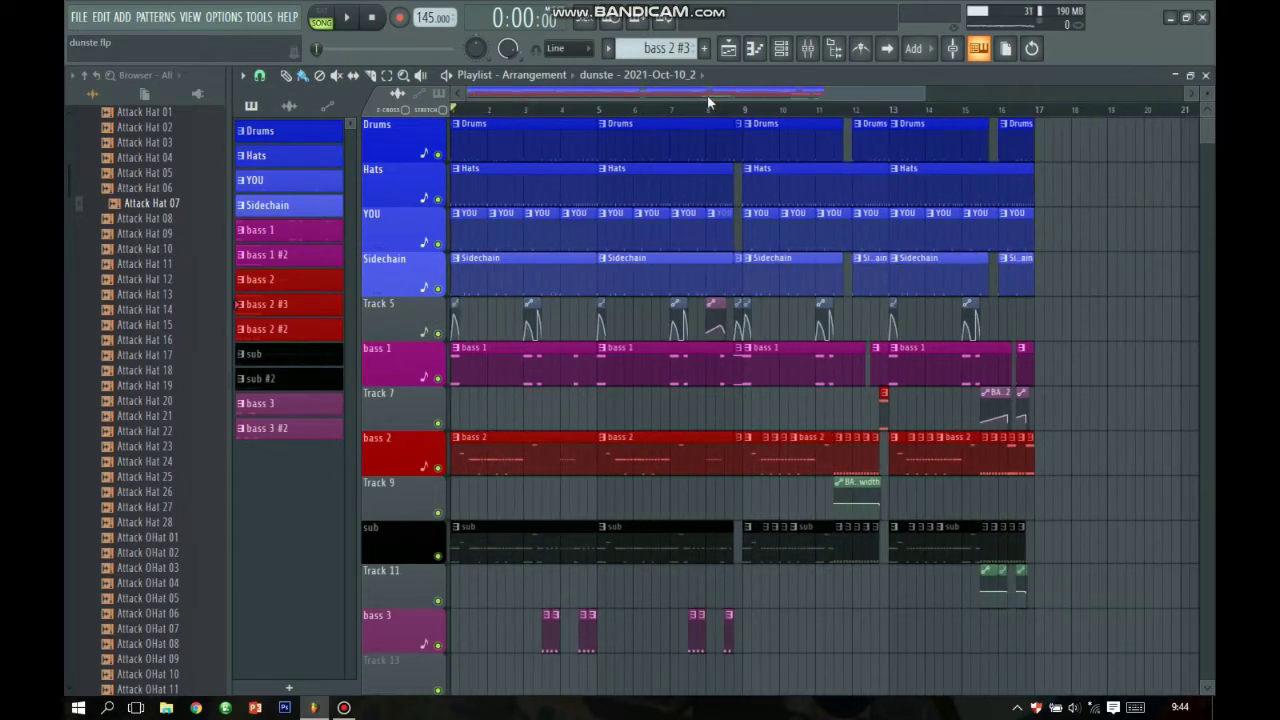
key(space)
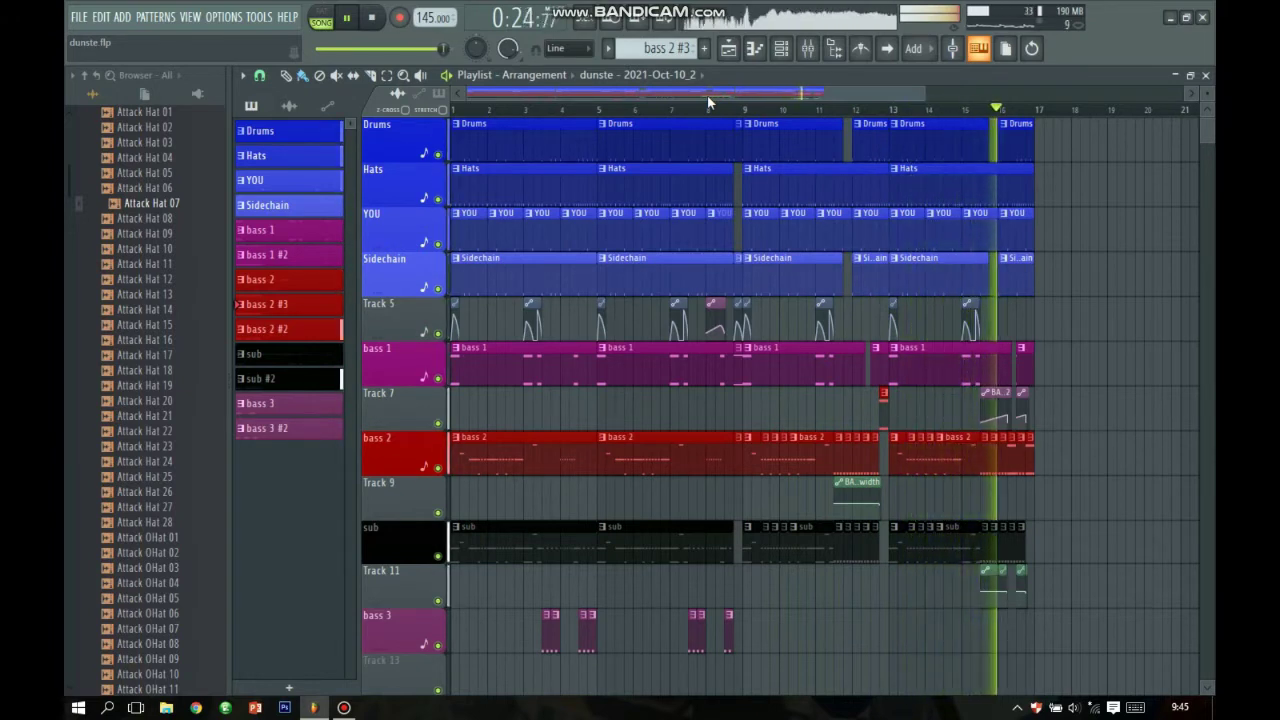
key(space)
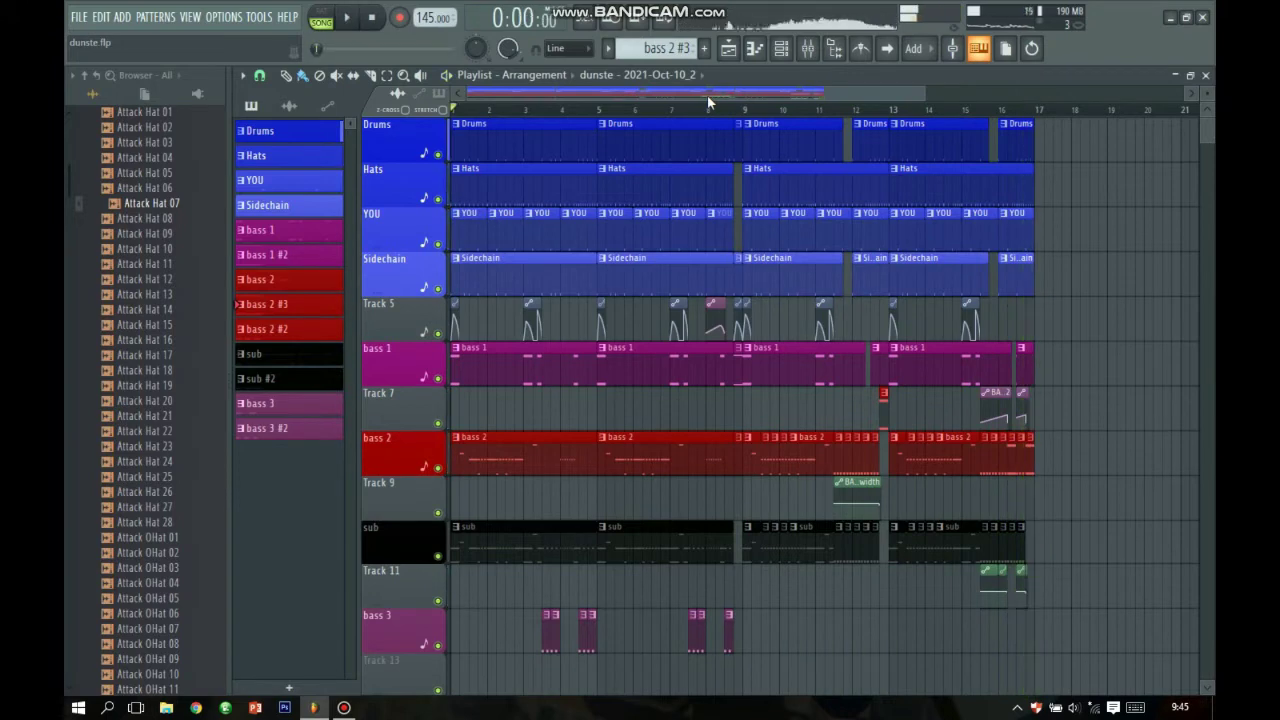
- Solo the Drums track in the playlist
scroll(696, 94, down, 2)
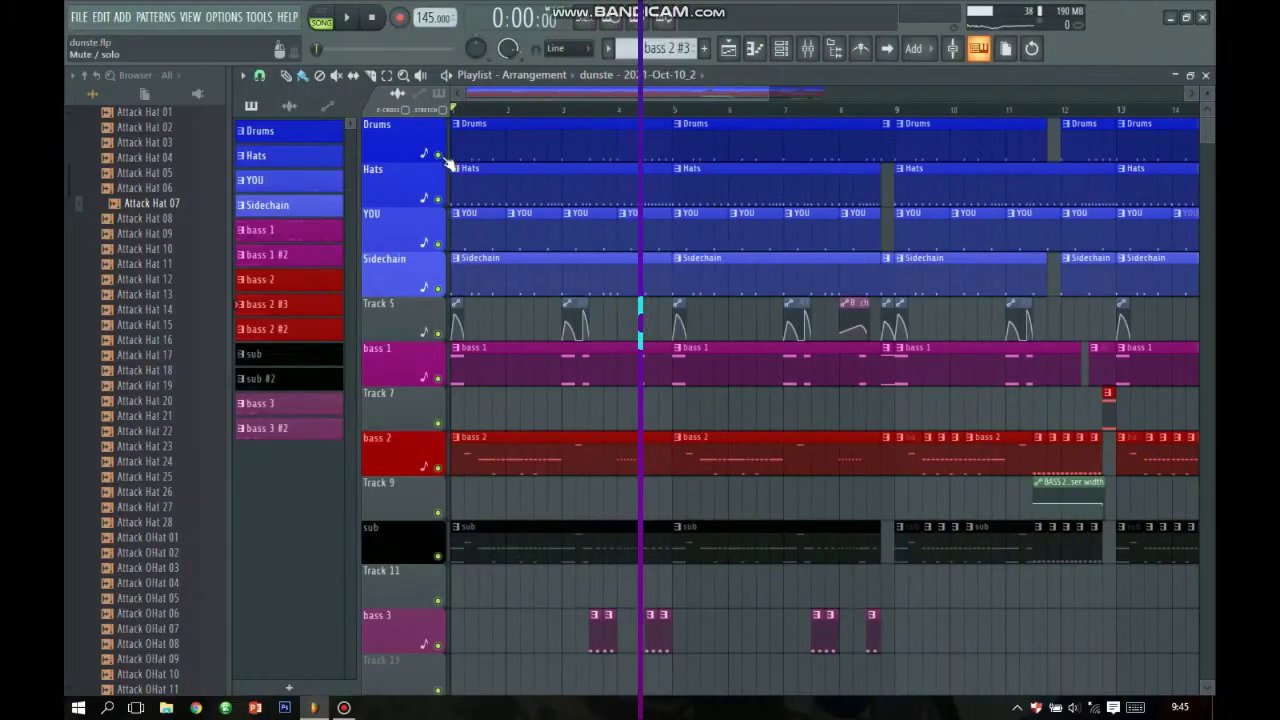
right_click(438, 155)
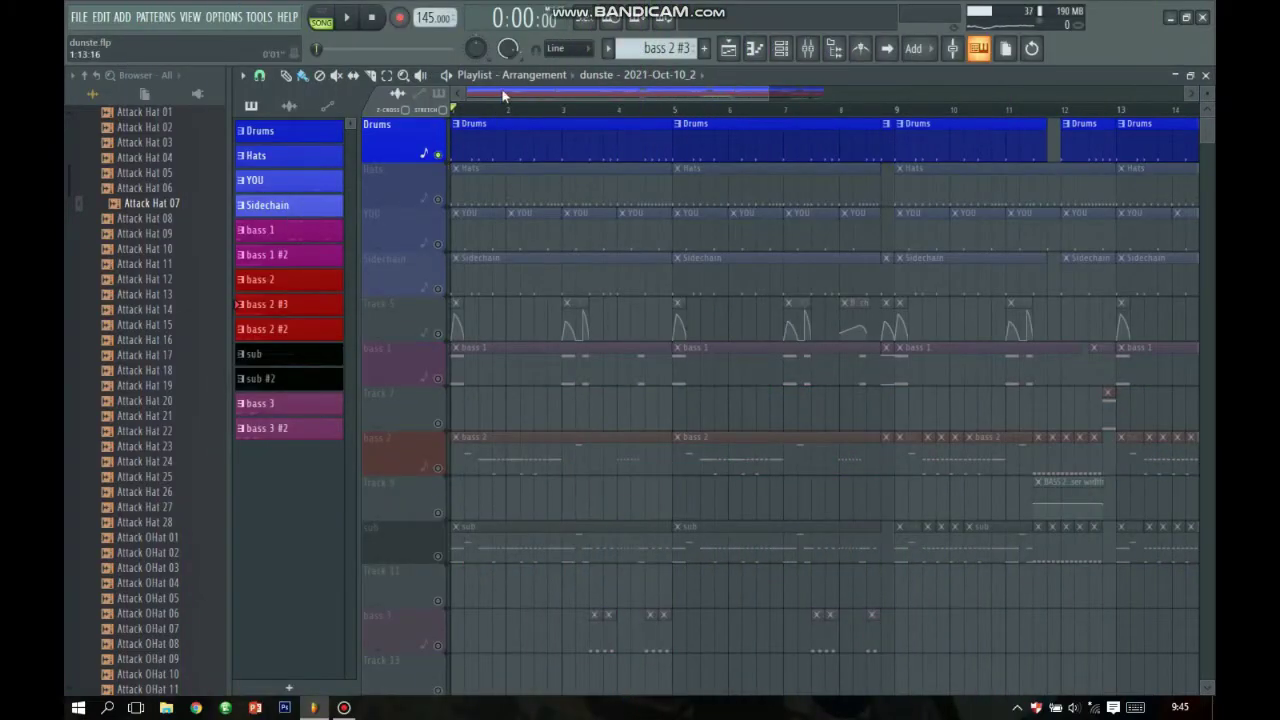
scroll(440, 150, down, 2)
scroll(505, 95, up, 2)
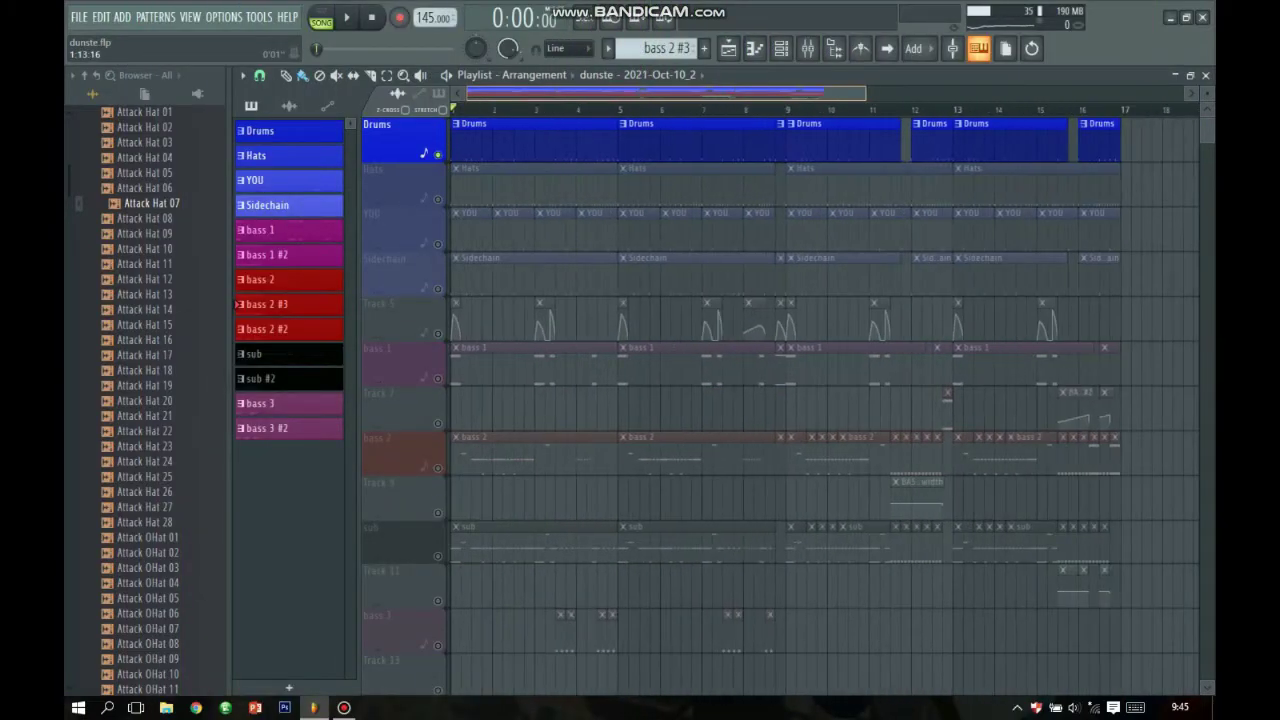
scroll(505, 95, up, 1)
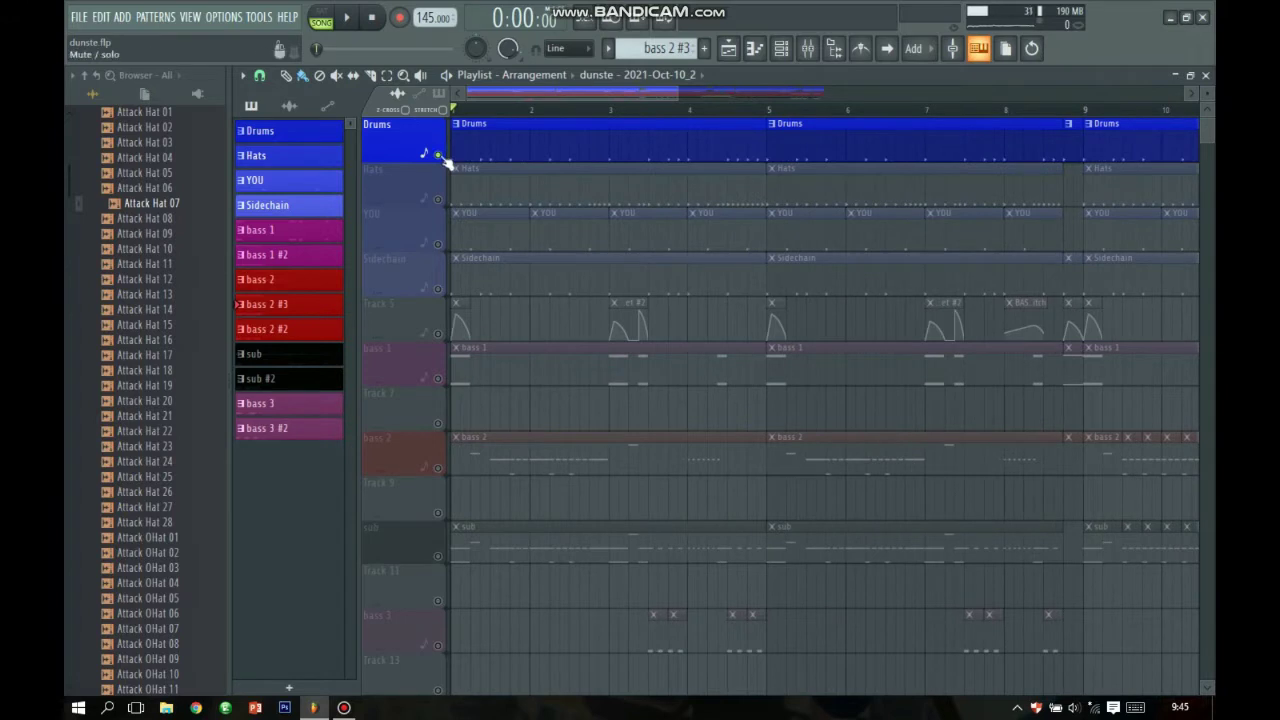
- Select the Drums pattern and show its step sequence in the channel rack
click(781, 48)
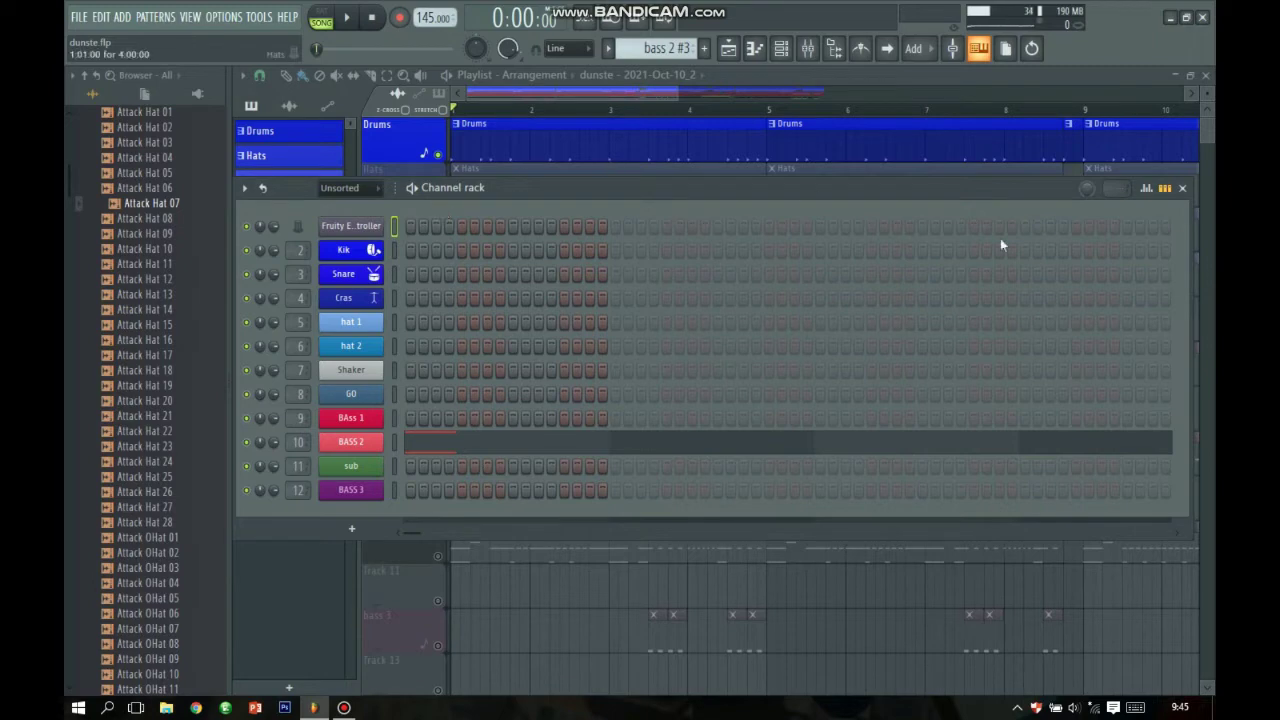
click(1182, 188)
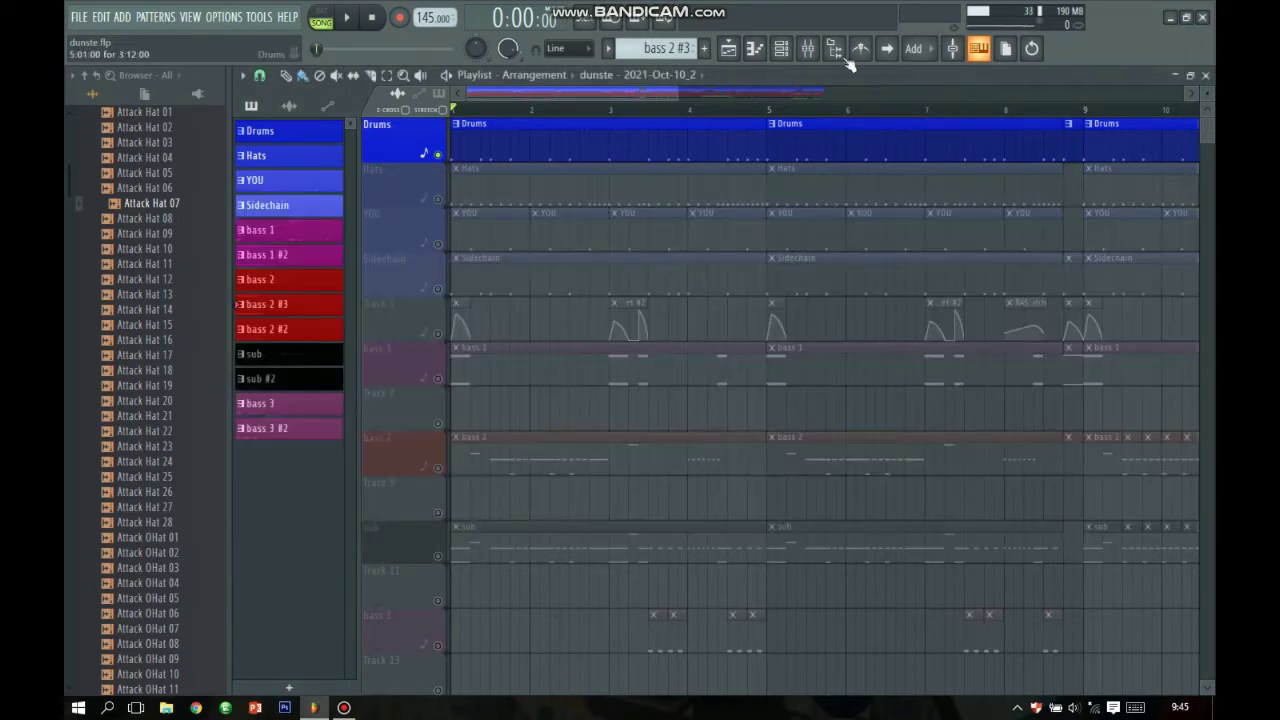
scroll(665, 48, up, 7)
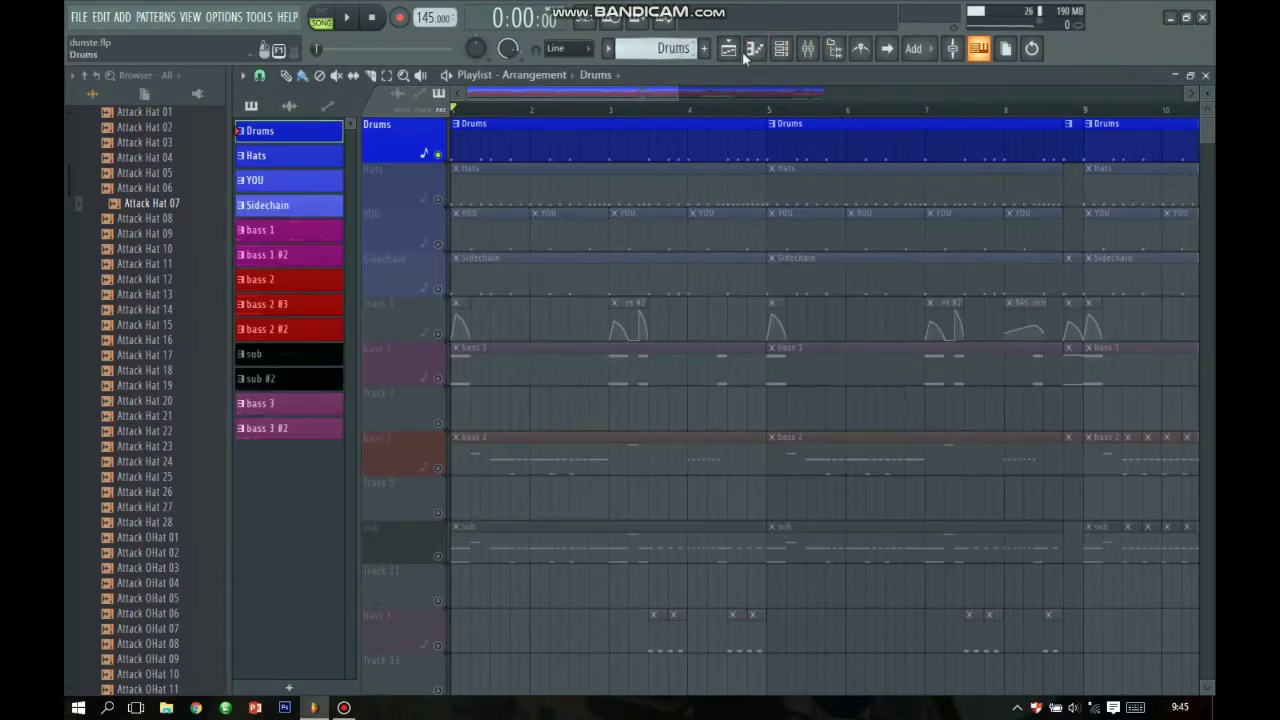
click(783, 52)
- Inspect and audition the samples loaded in the Kik and Snare channels
click(352, 251)
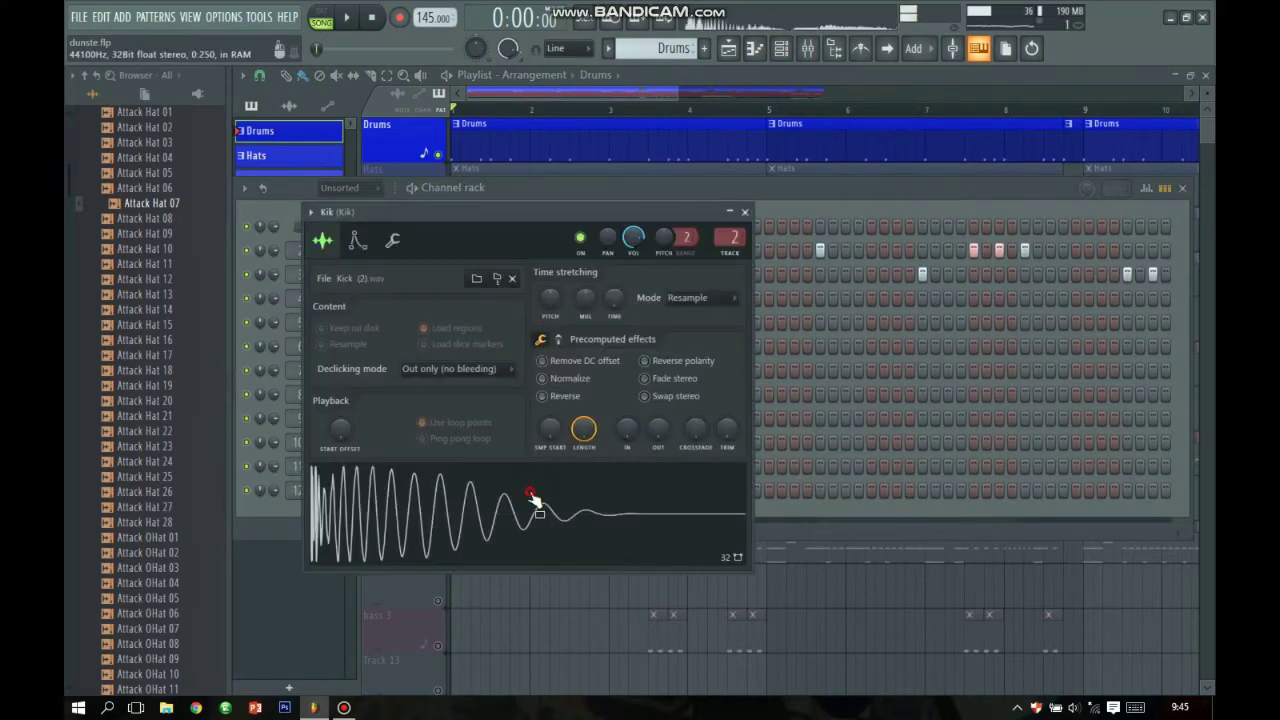
click(744, 211)
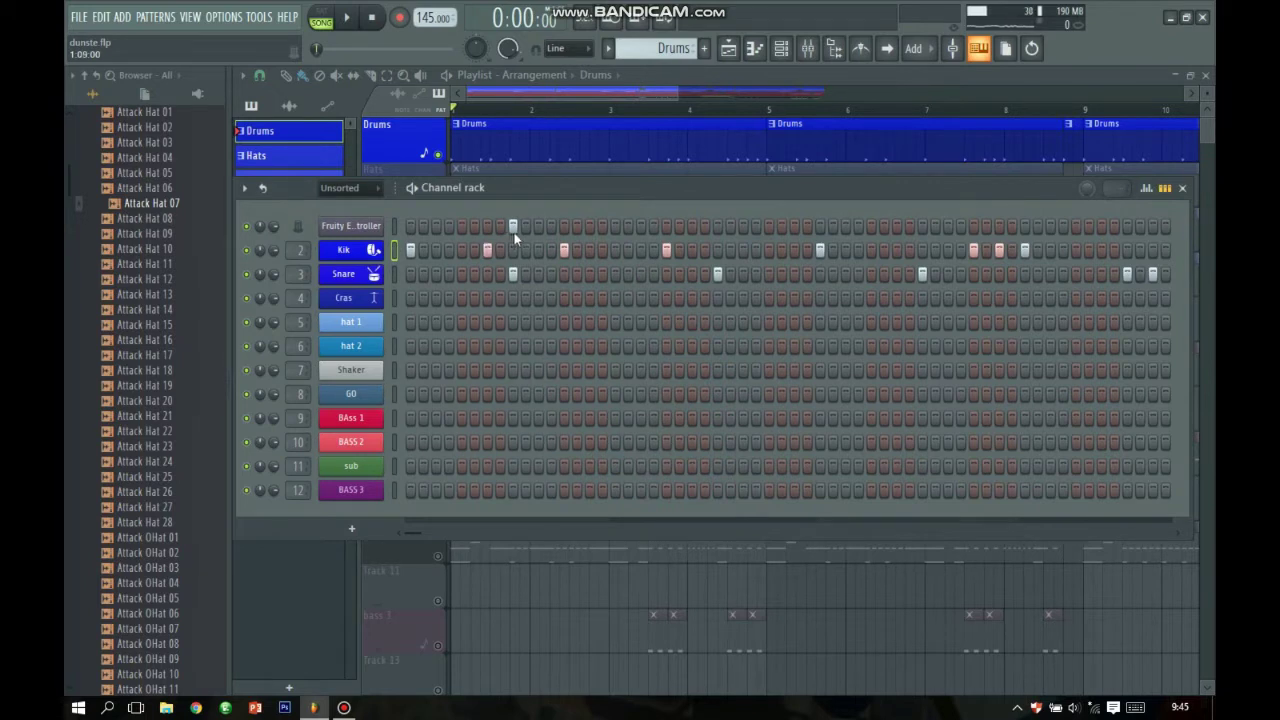
click(350, 274)
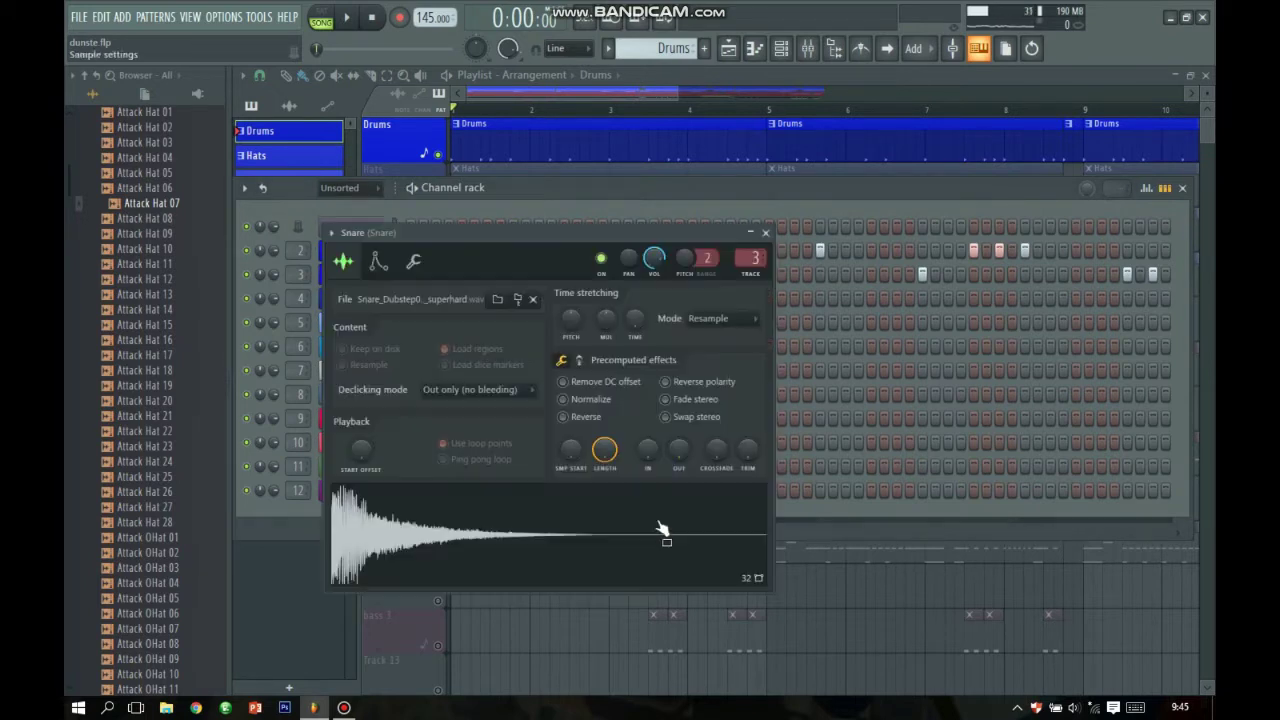
click(491, 533)
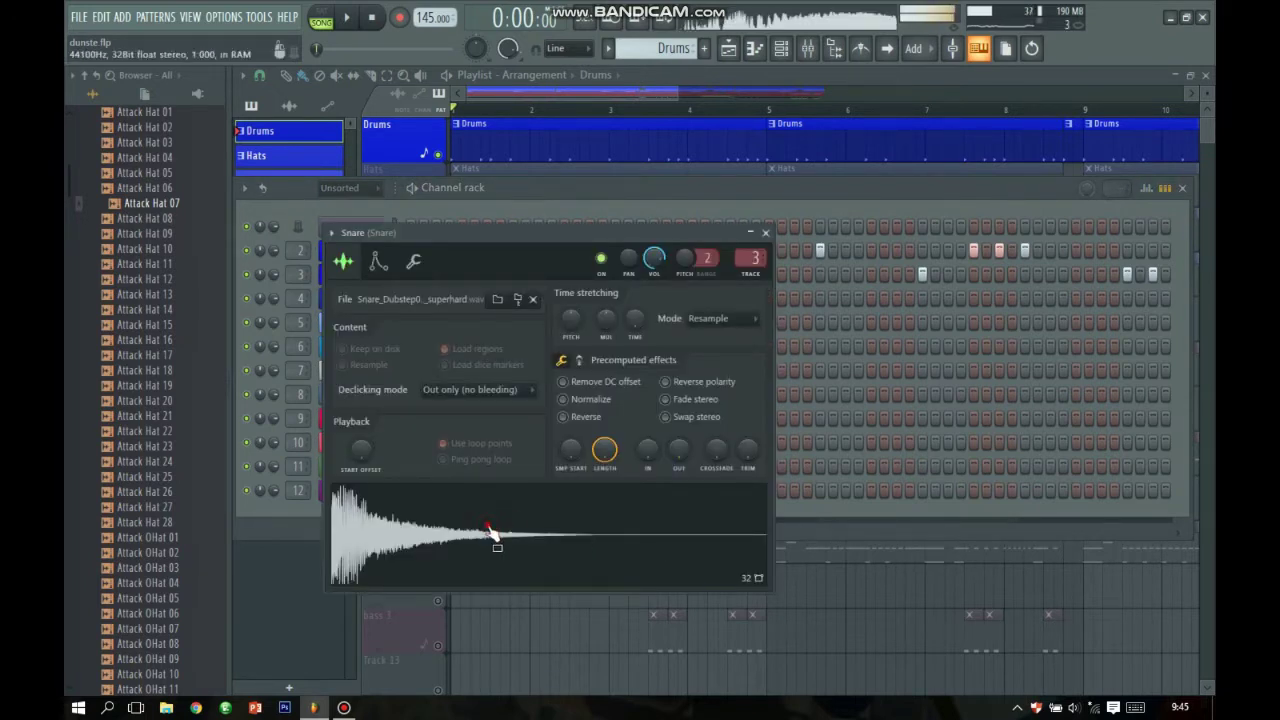
click(765, 232)
- Play the Drums pattern on its own in pattern mode, following its kick and snare steps through to the end
click(315, 16)
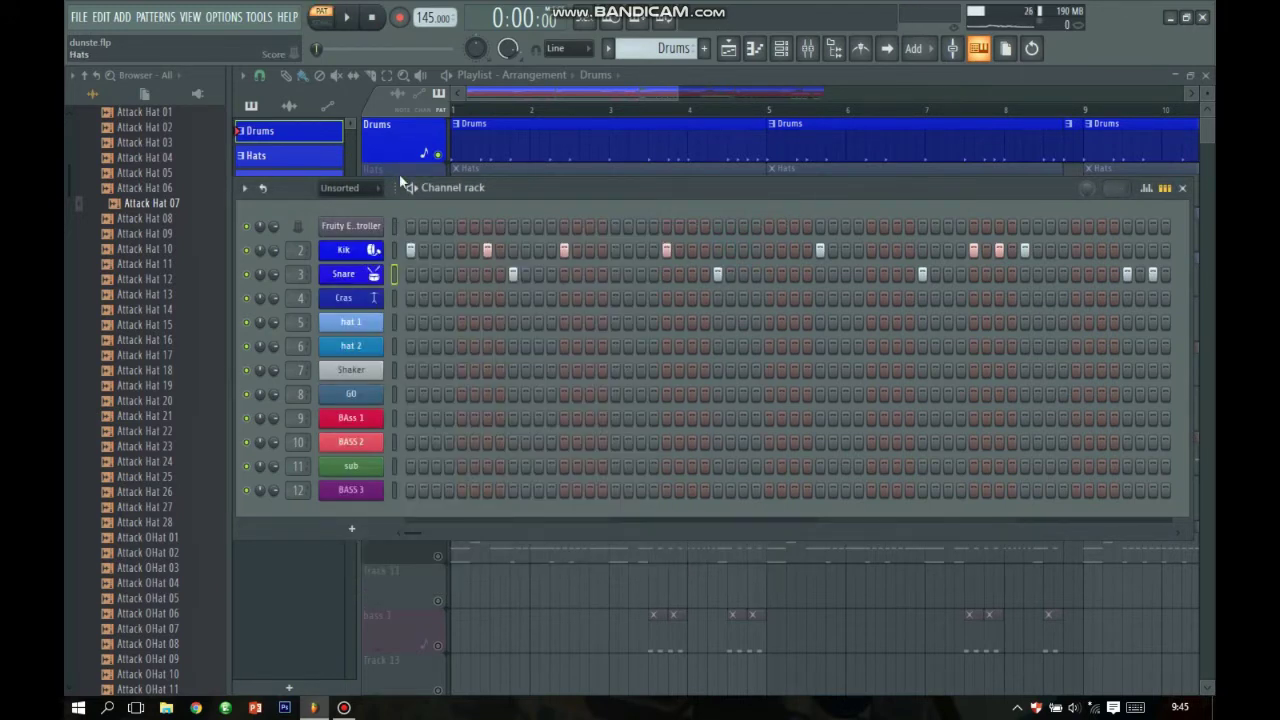
key(space)
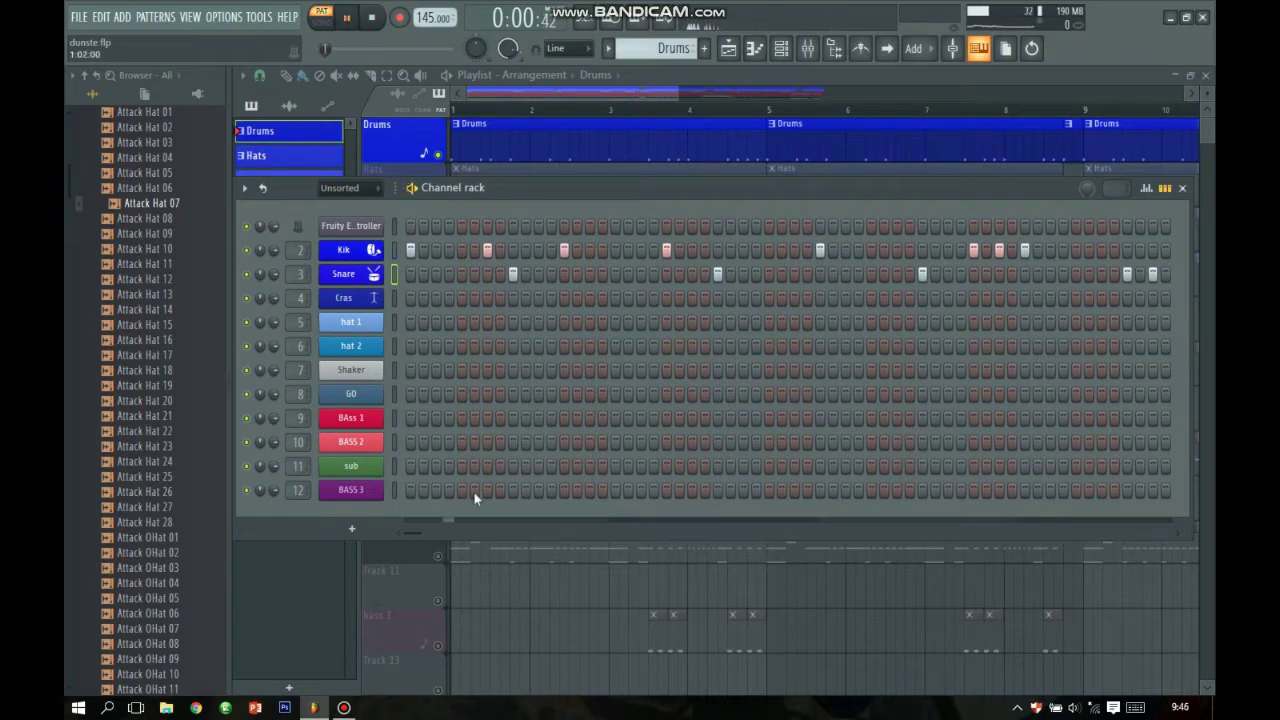
scroll(415, 540, right, 1)
scroll(418, 537, right, 2)
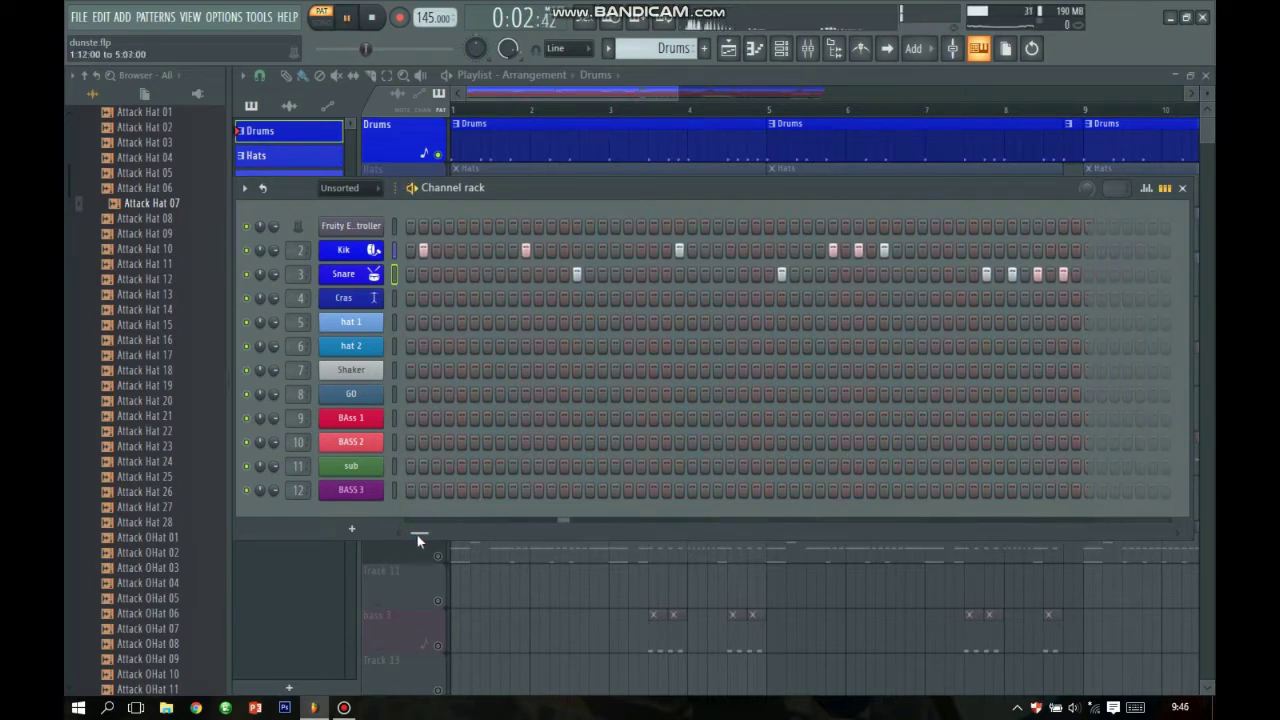
scroll(424, 535, right, 2)
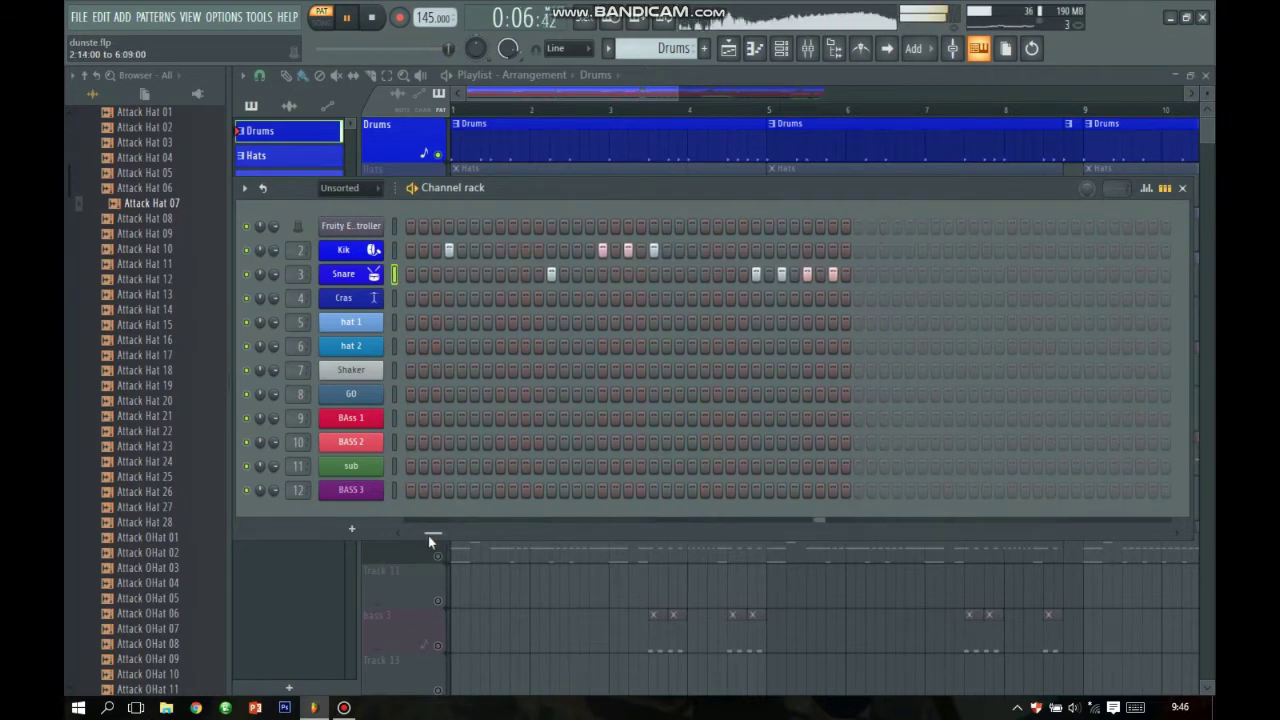
key(space)
- Close the channel rack and briefly play the soloed Drums track in song mode
click(1182, 188)
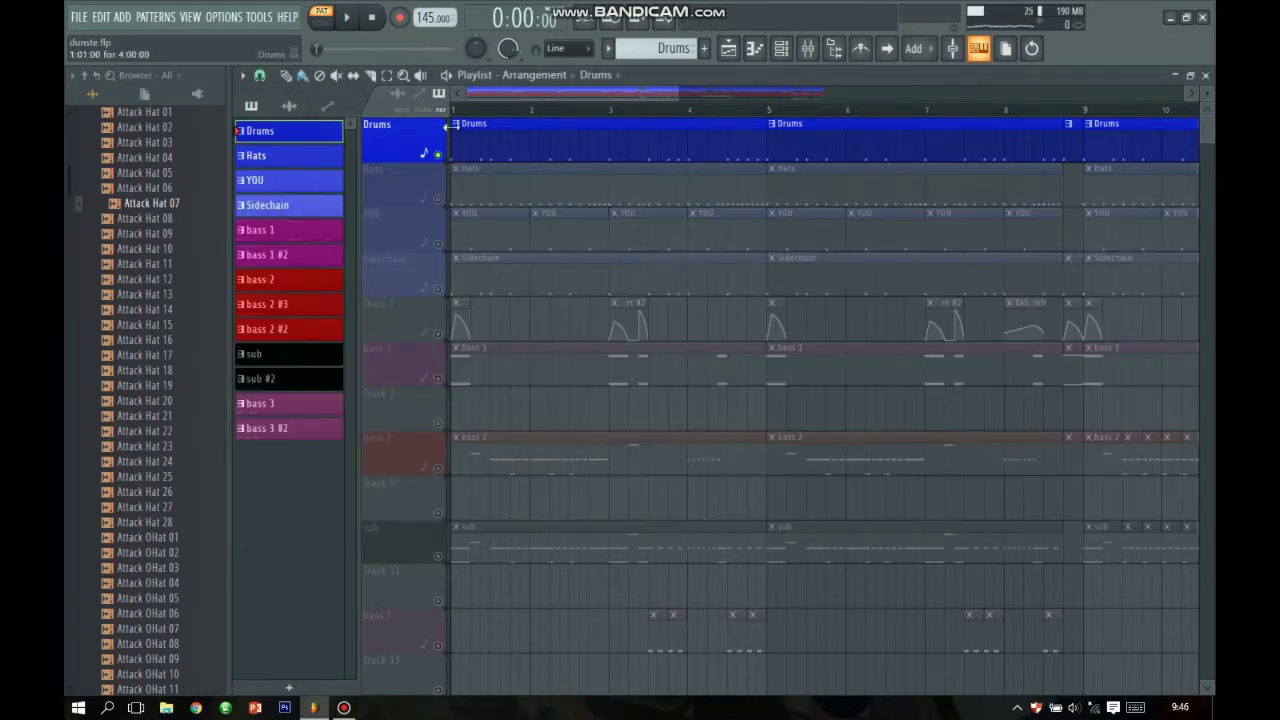
right_click(450, 112)
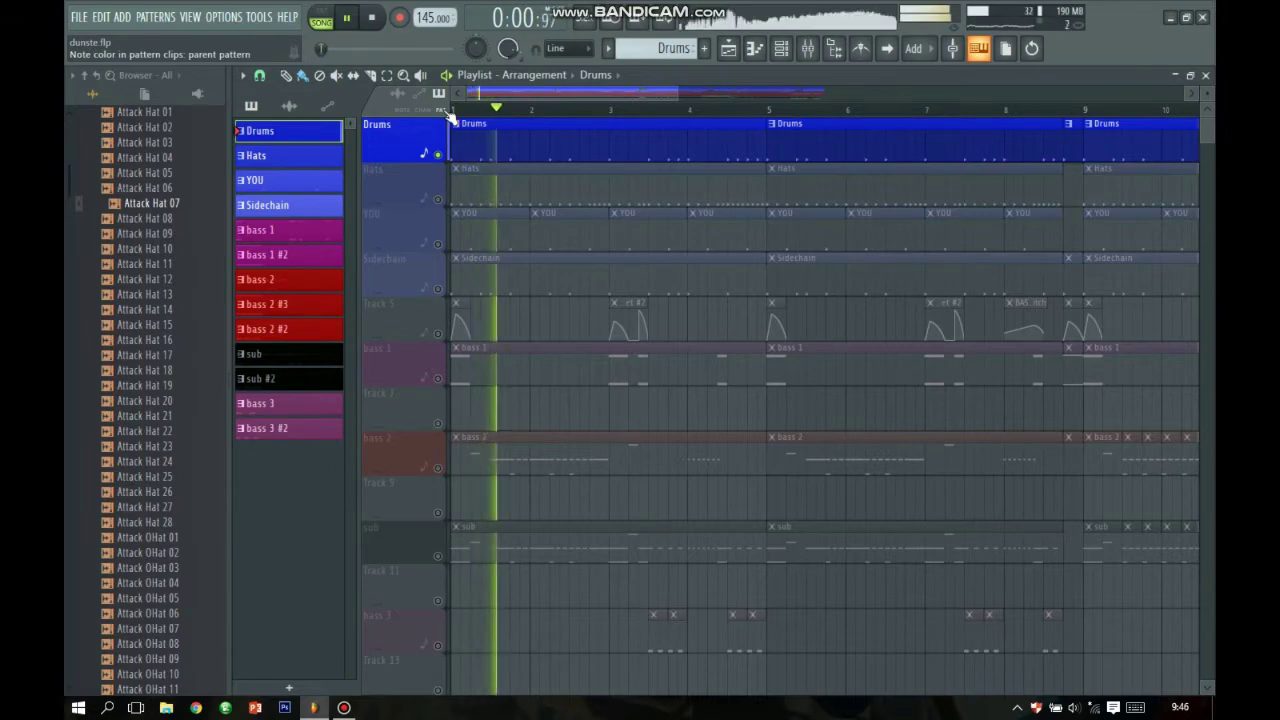
key(space)
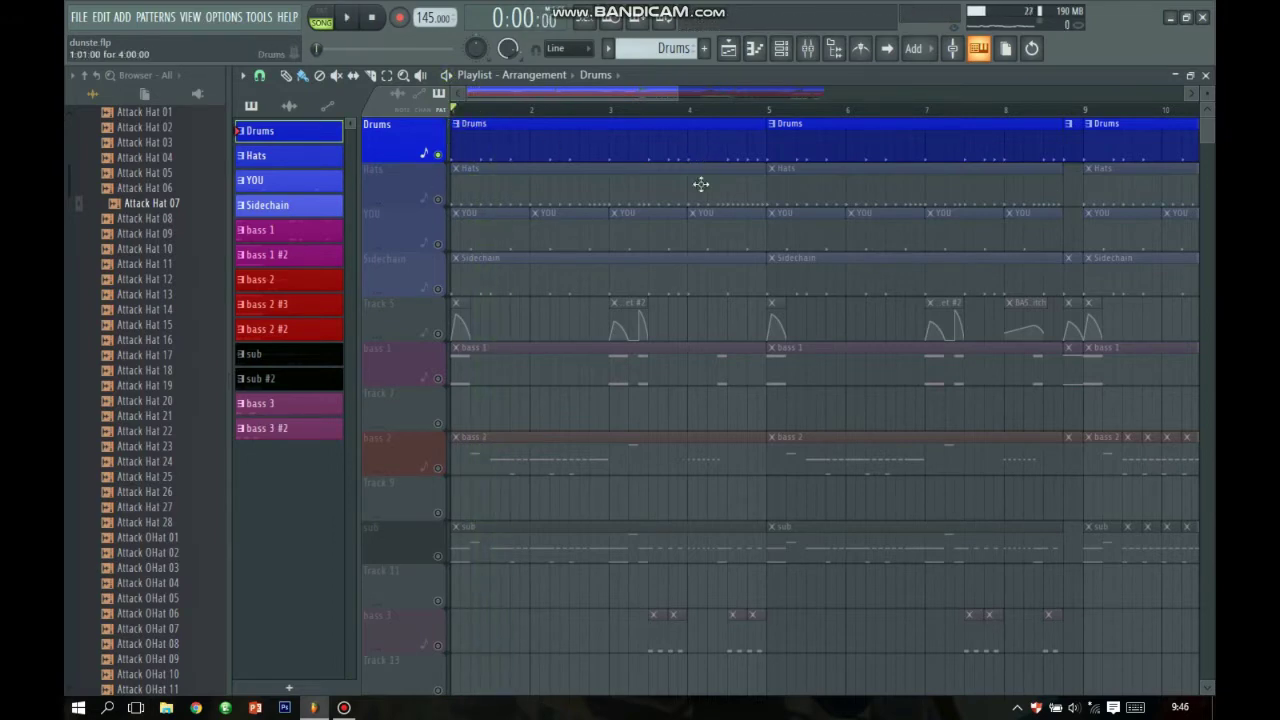
- Solo the Hats track and display the Hats pattern in the channel rack
scroll(516, 232, down, 4)
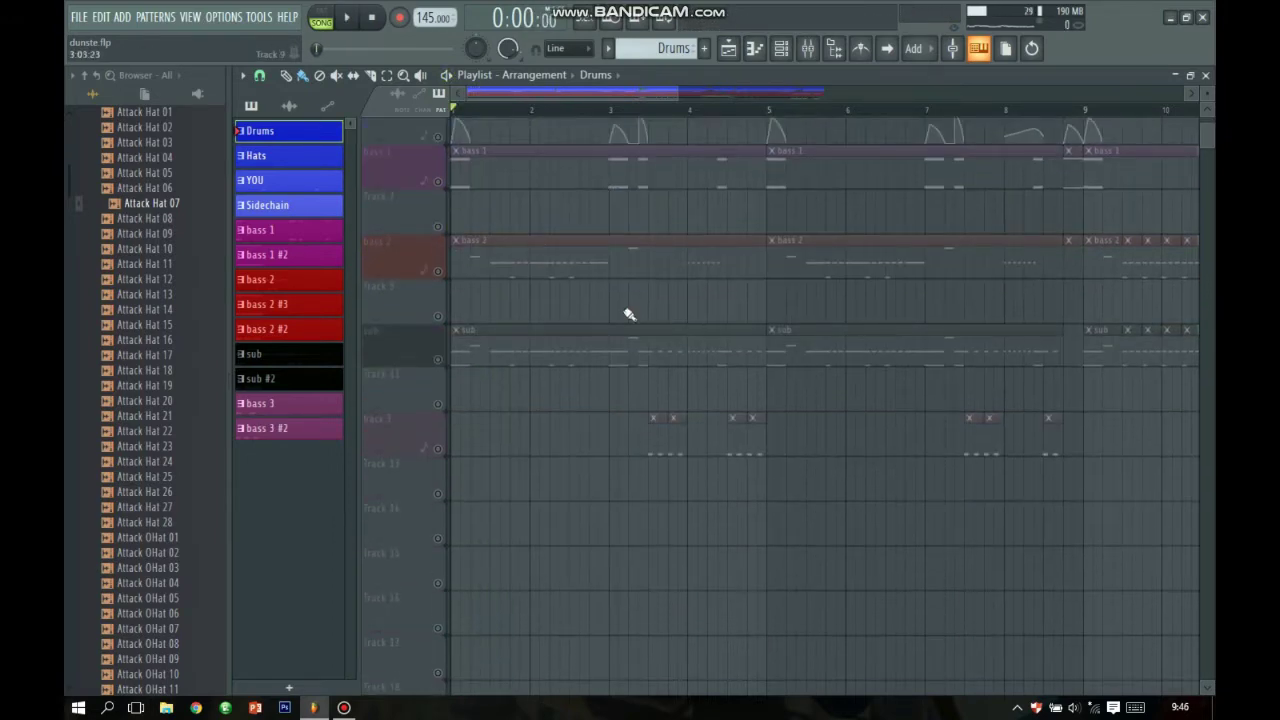
scroll(629, 315, up, 4)
click(432, 199)
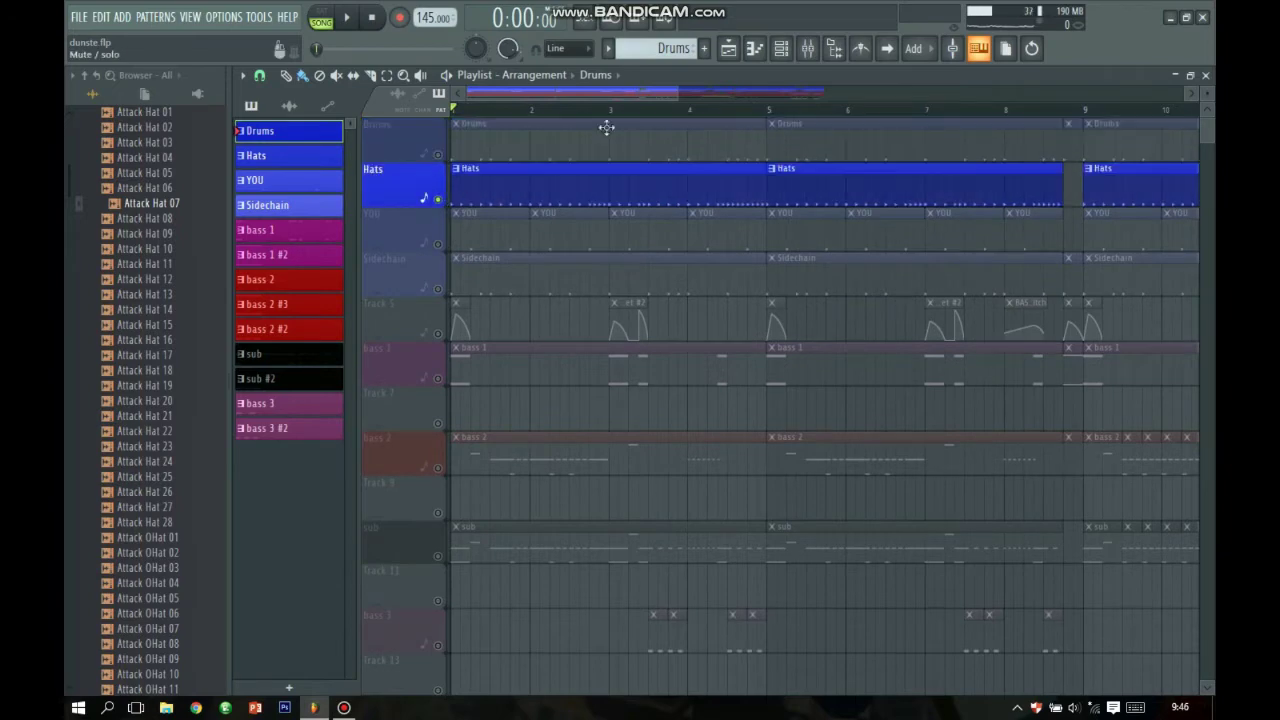
click(781, 48)
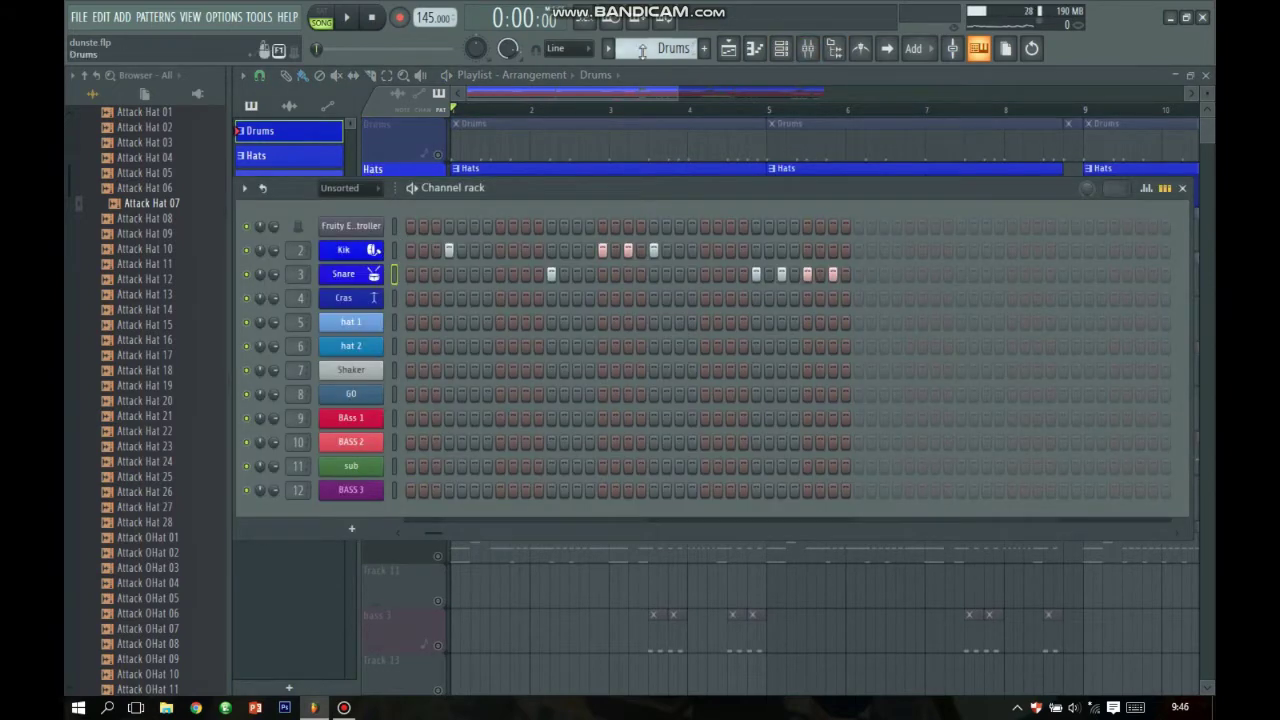
click(288, 155)
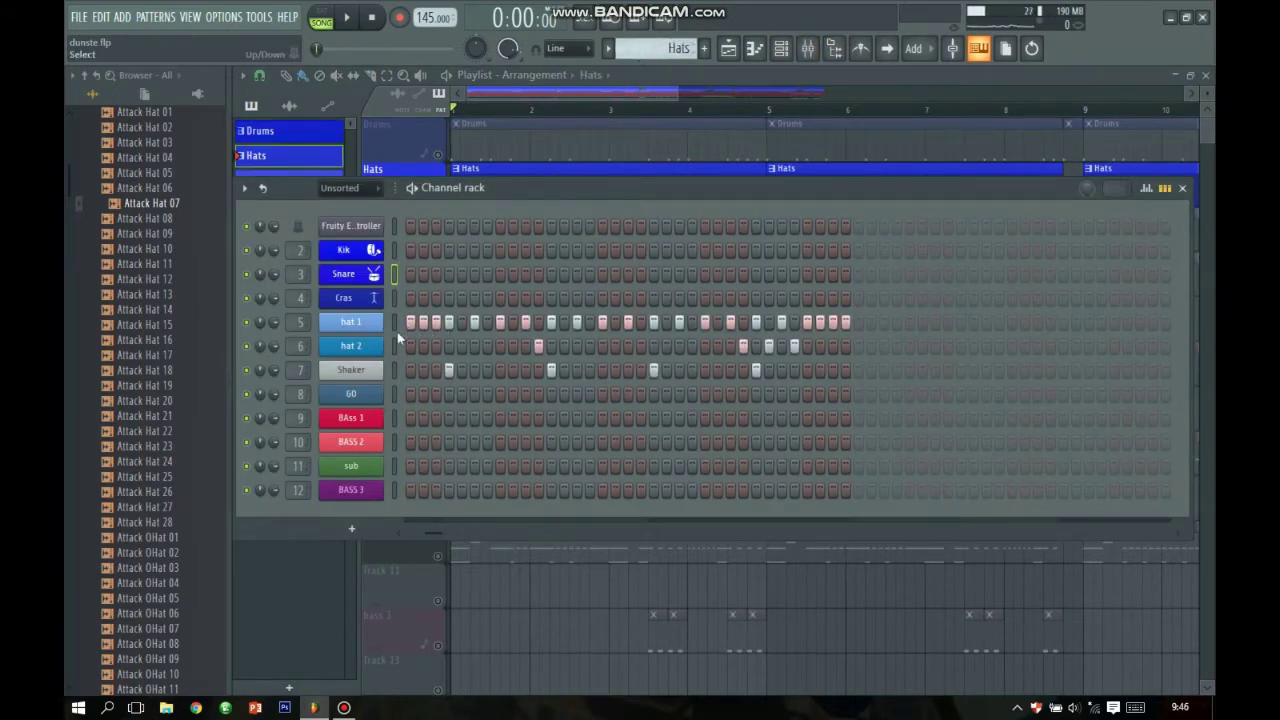
- Inspect the samples loaded in the hat 1 and hat 2 channels
click(350, 321)
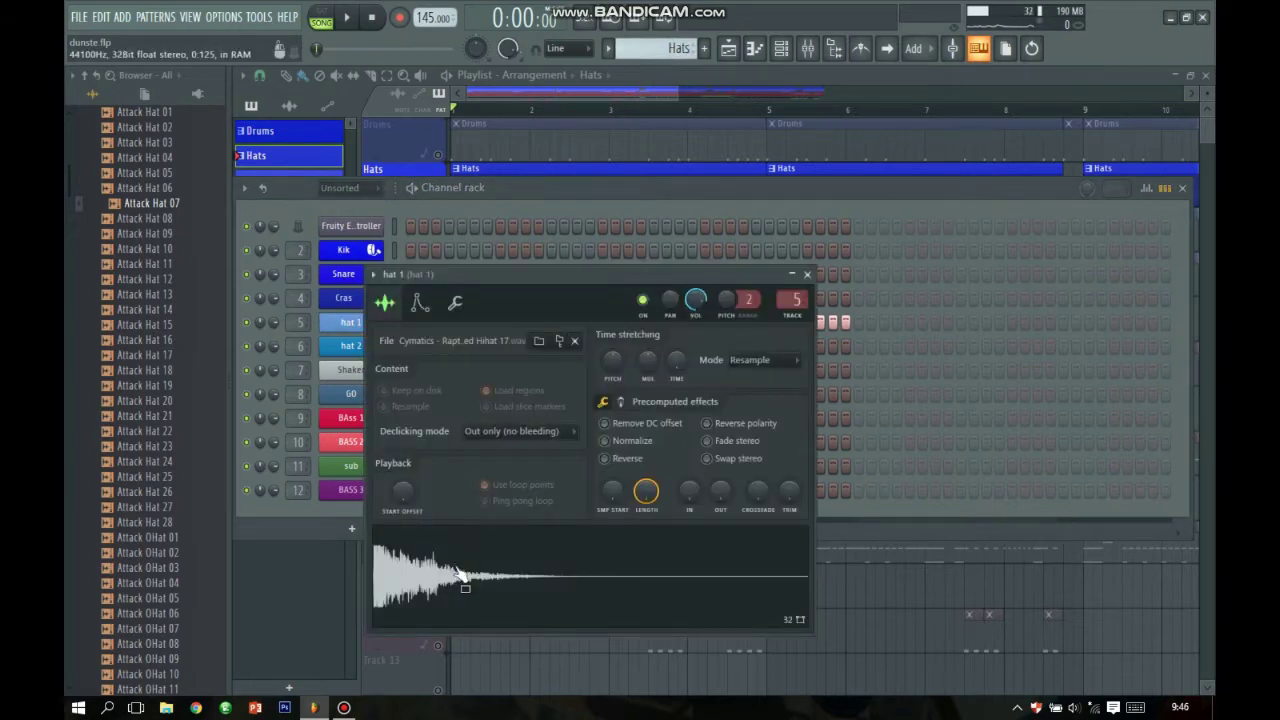
click(807, 274)
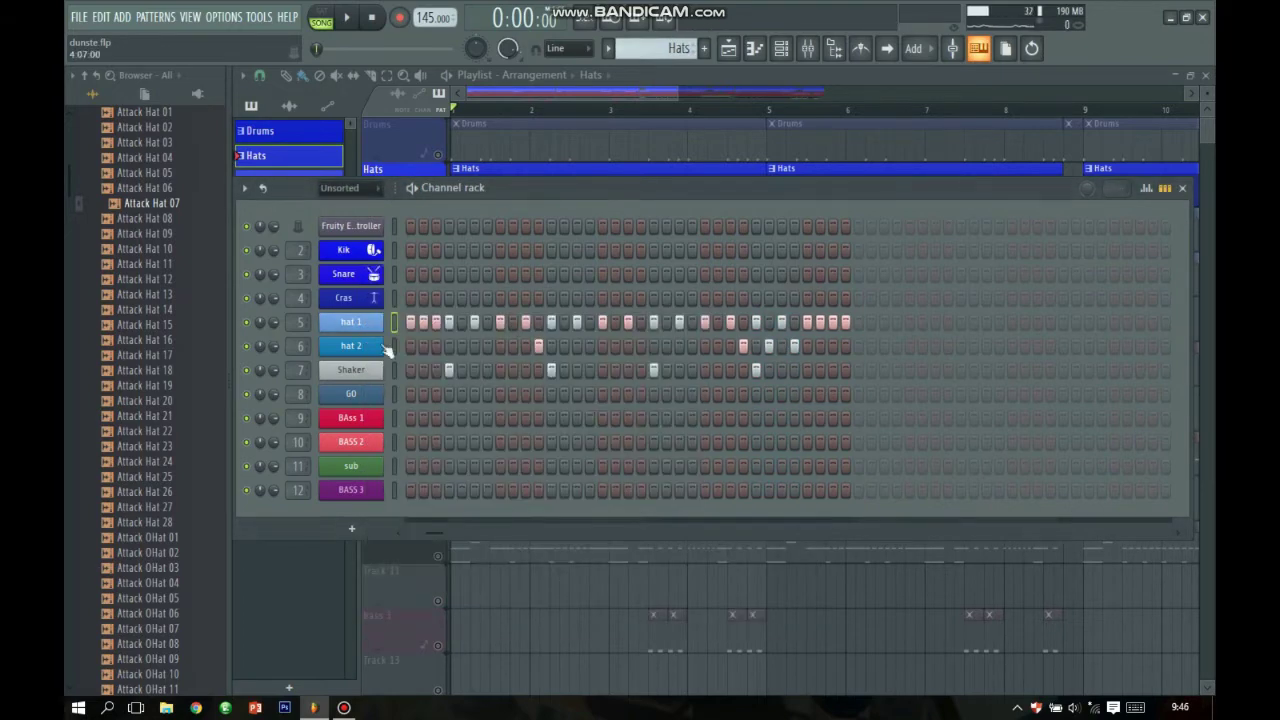
click(351, 345)
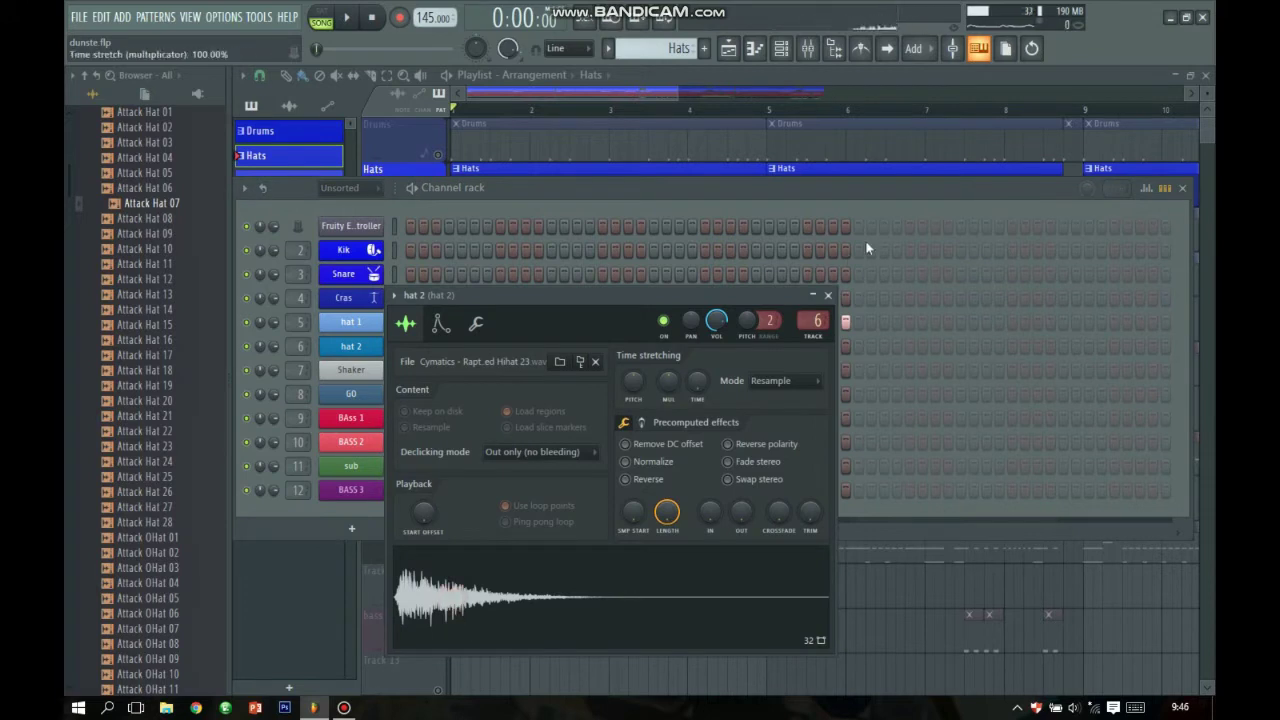
click(831, 297)
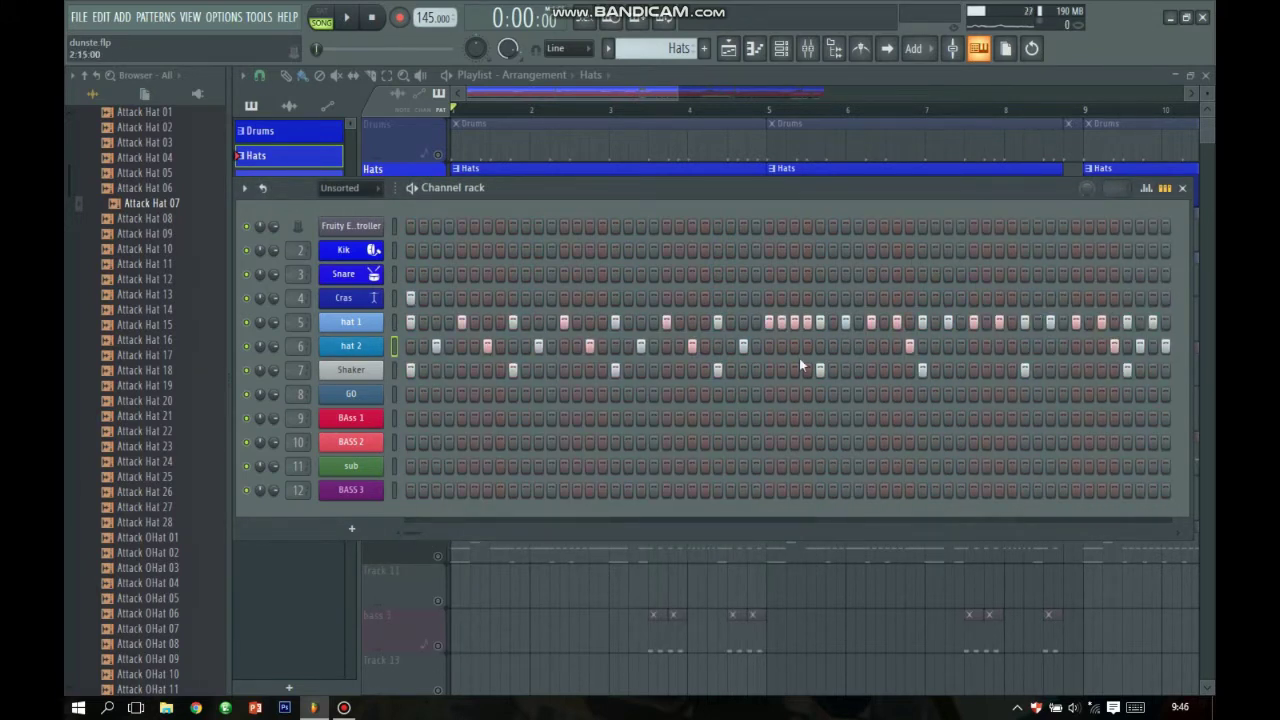
- Inspect and audition the samples loaded in the Cras and Shaker channels
click(360, 300)
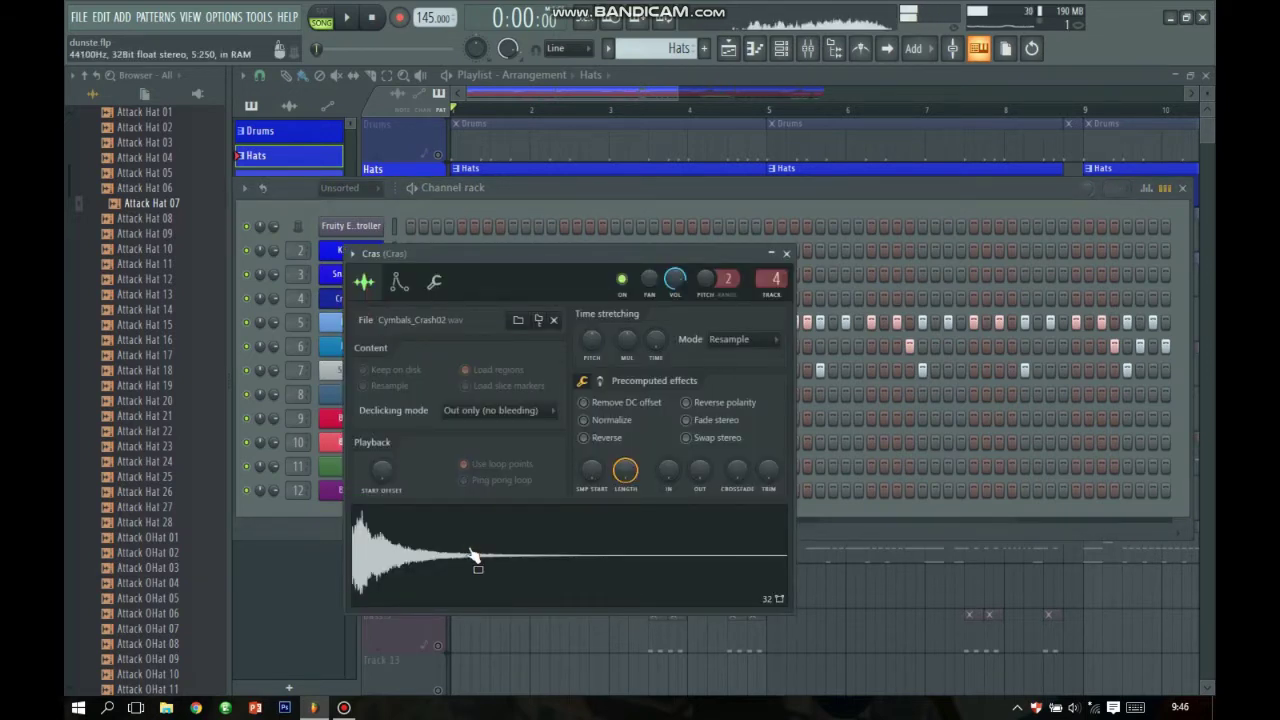
click(786, 253)
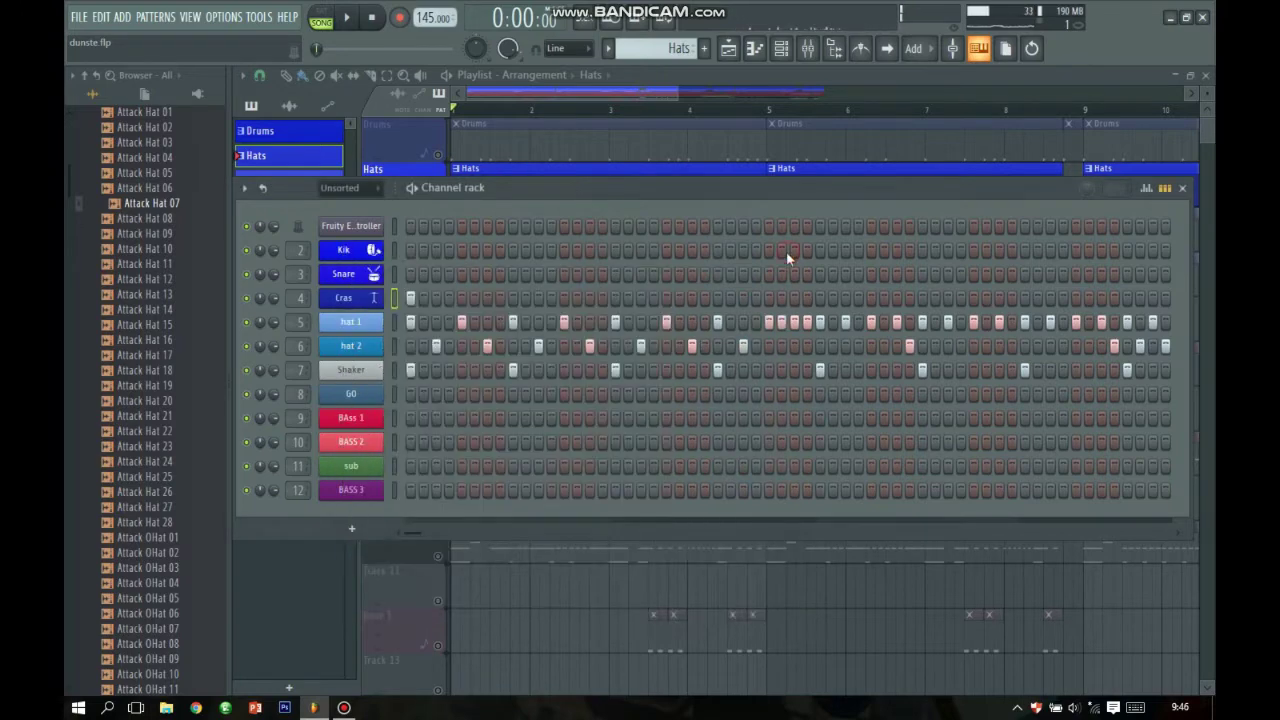
click(364, 372)
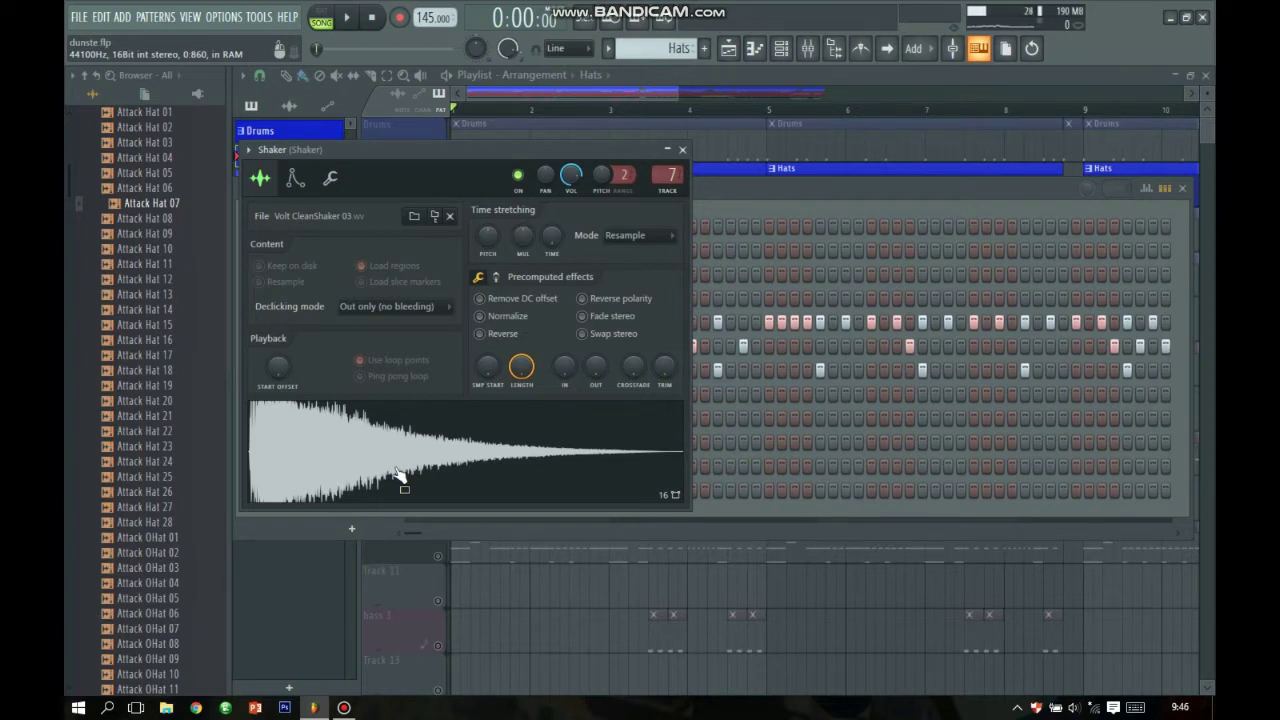
click(397, 474)
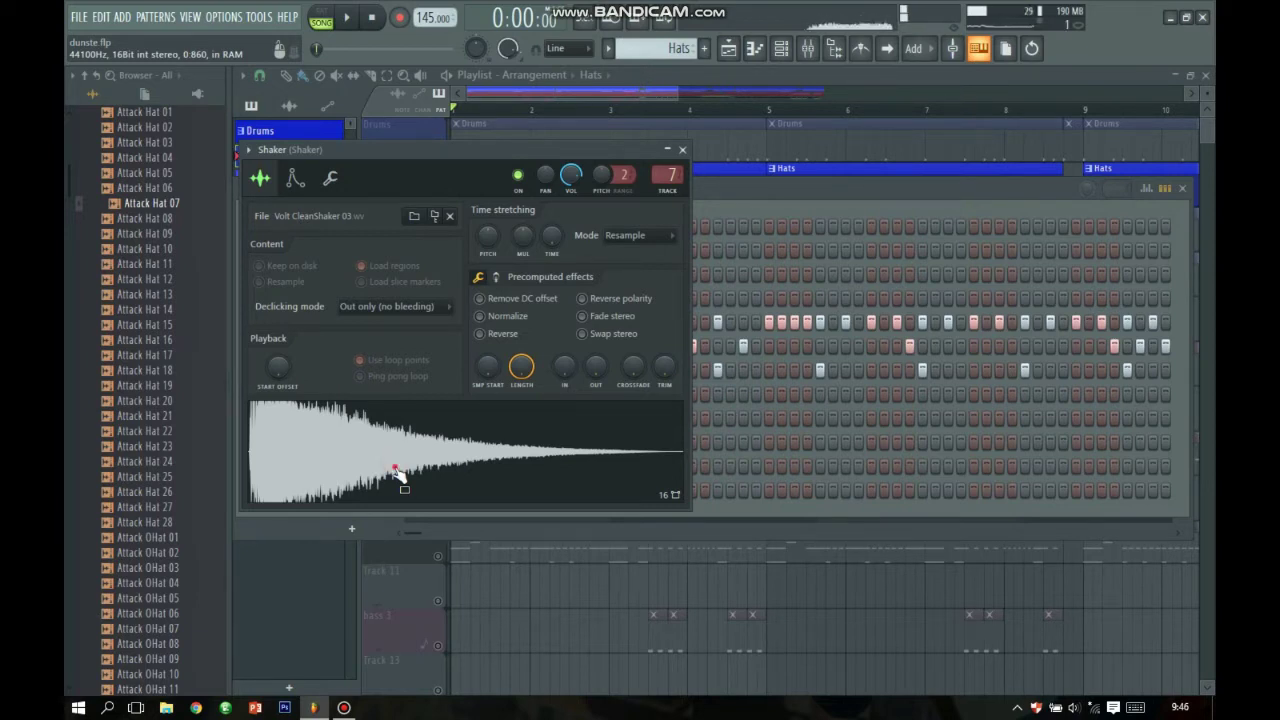
click(682, 149)
- Play the Hats pattern in pattern mode while viewing its full step sequence, and close the channel rack
click(321, 17)
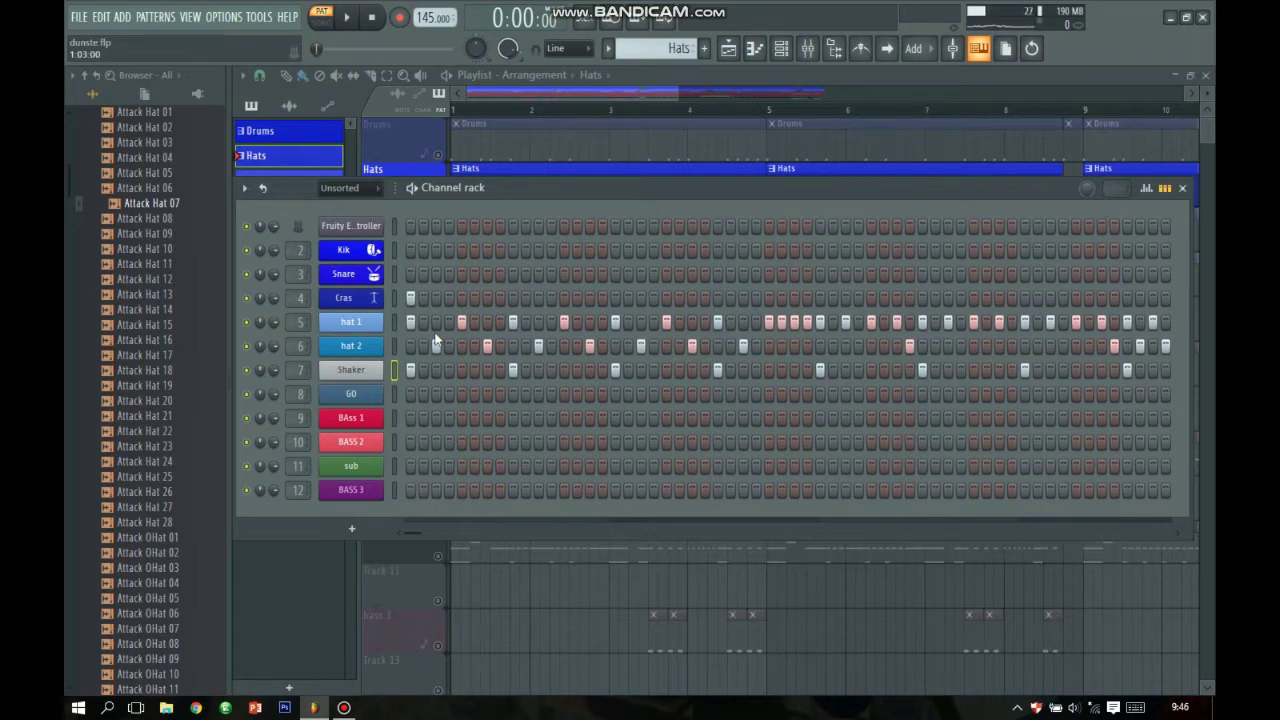
key(space)
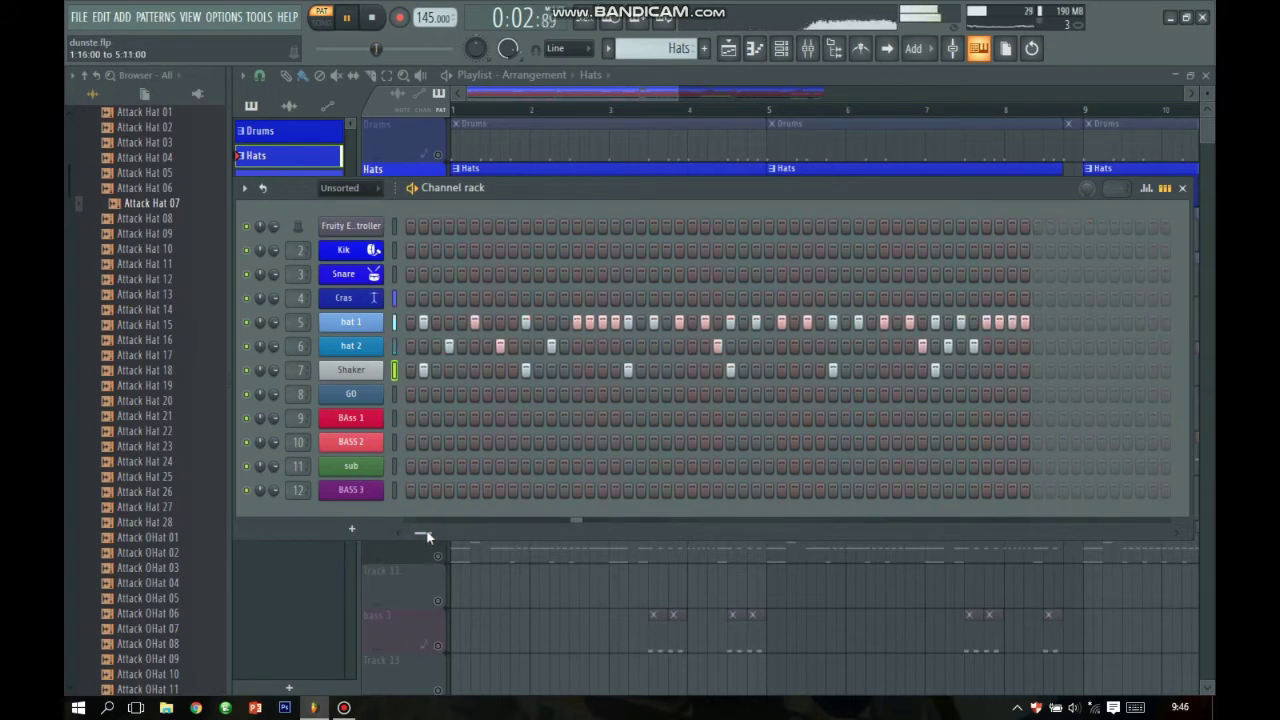
scroll(425, 535, right, 3)
scroll(435, 537, right, 3)
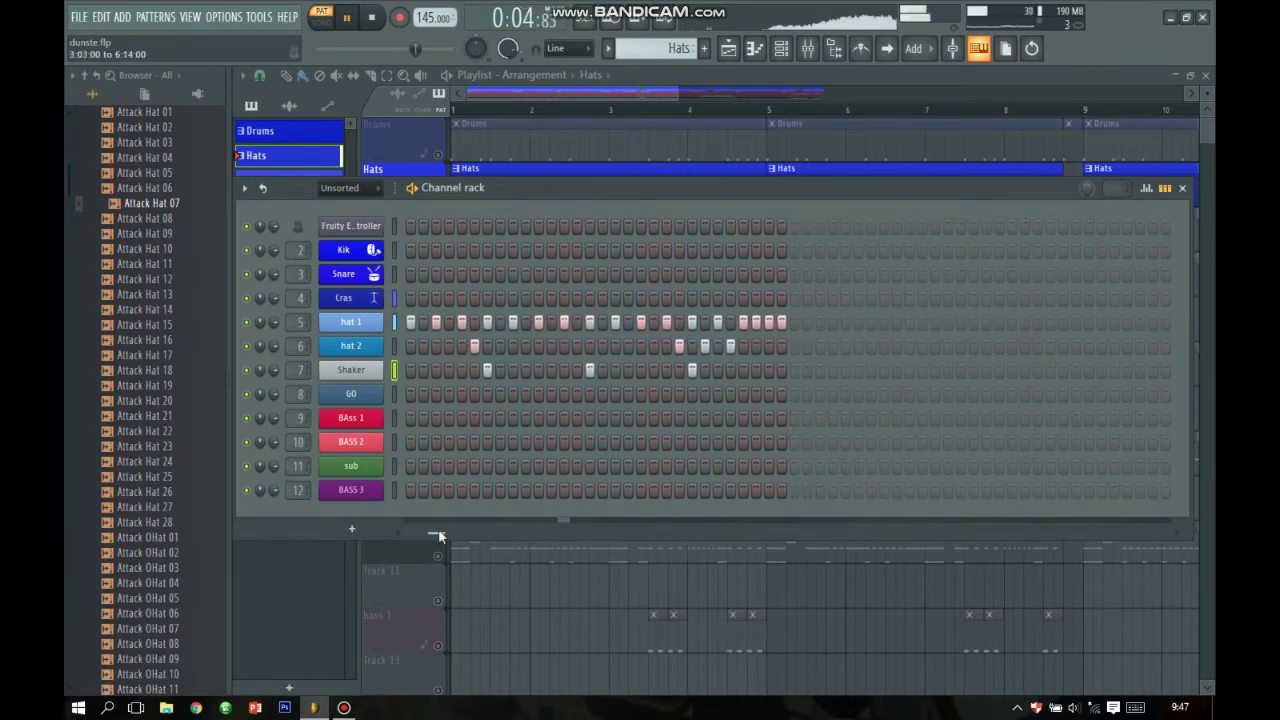
scroll(440, 537, right, 1)
key(space)
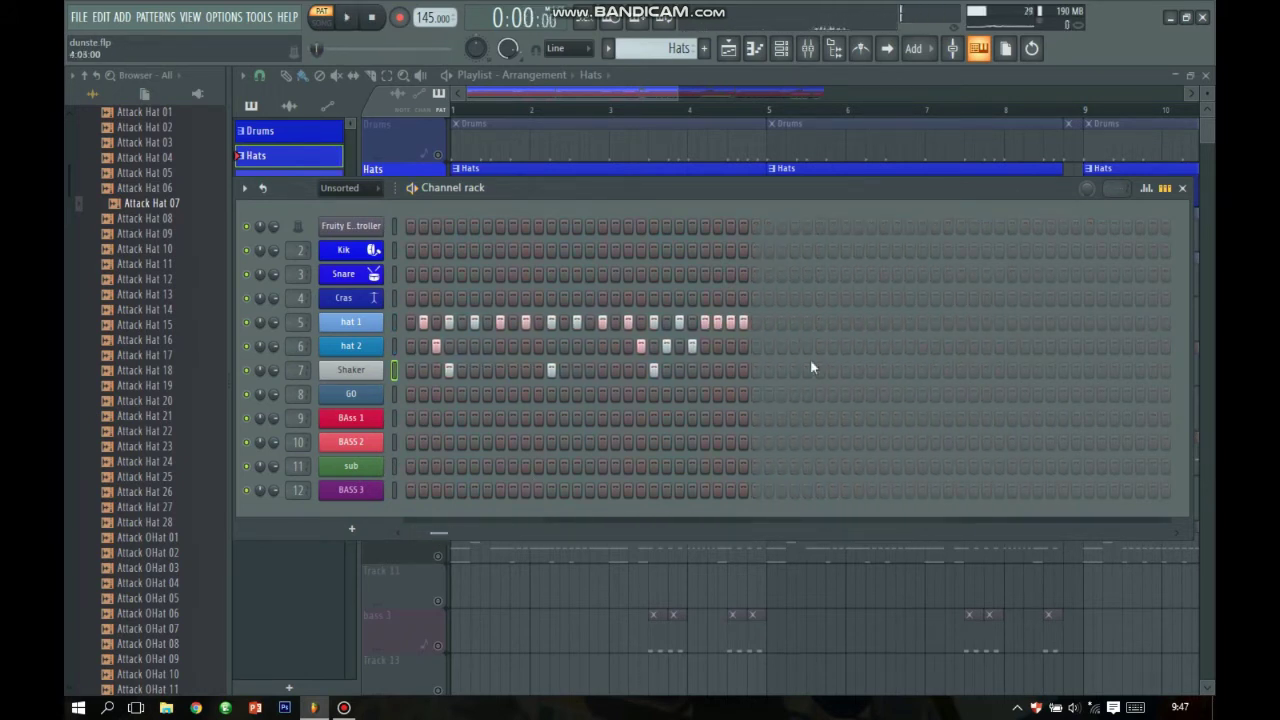
click(1182, 187)
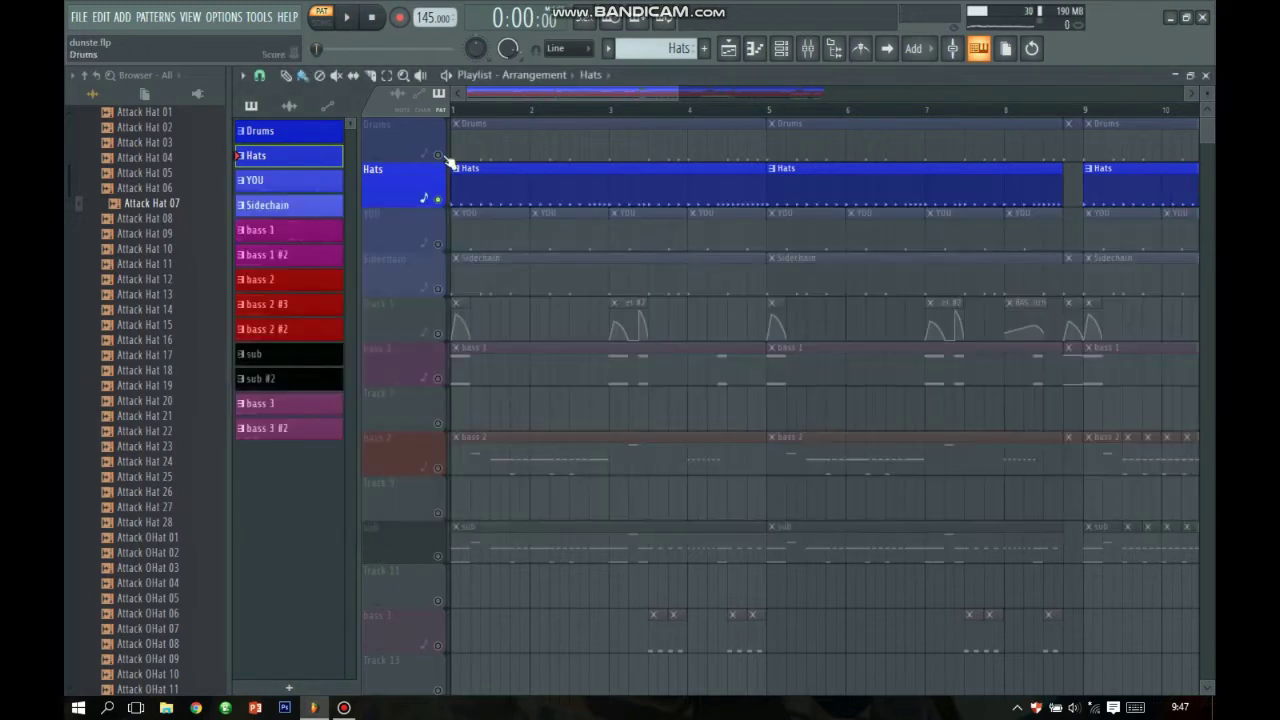
- Unmute the Drums track alongside Hats and play both together in song mode
click(462, 113)
key(space)
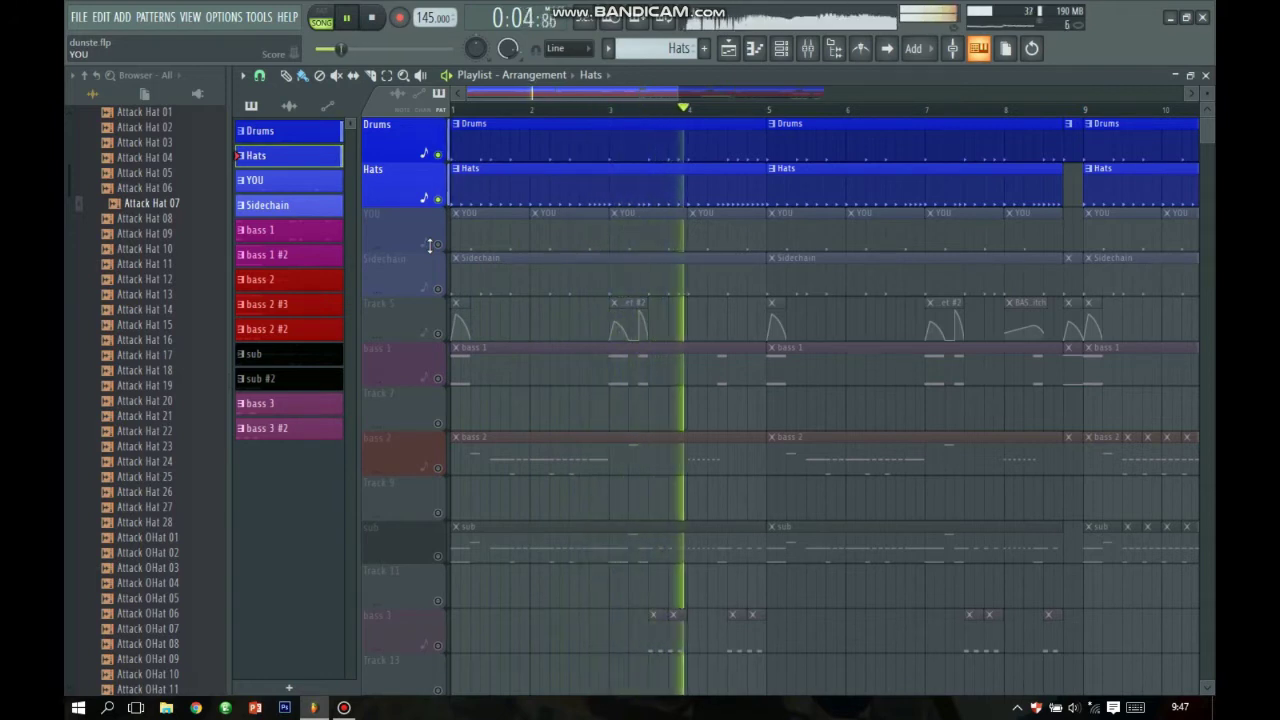
key(space)
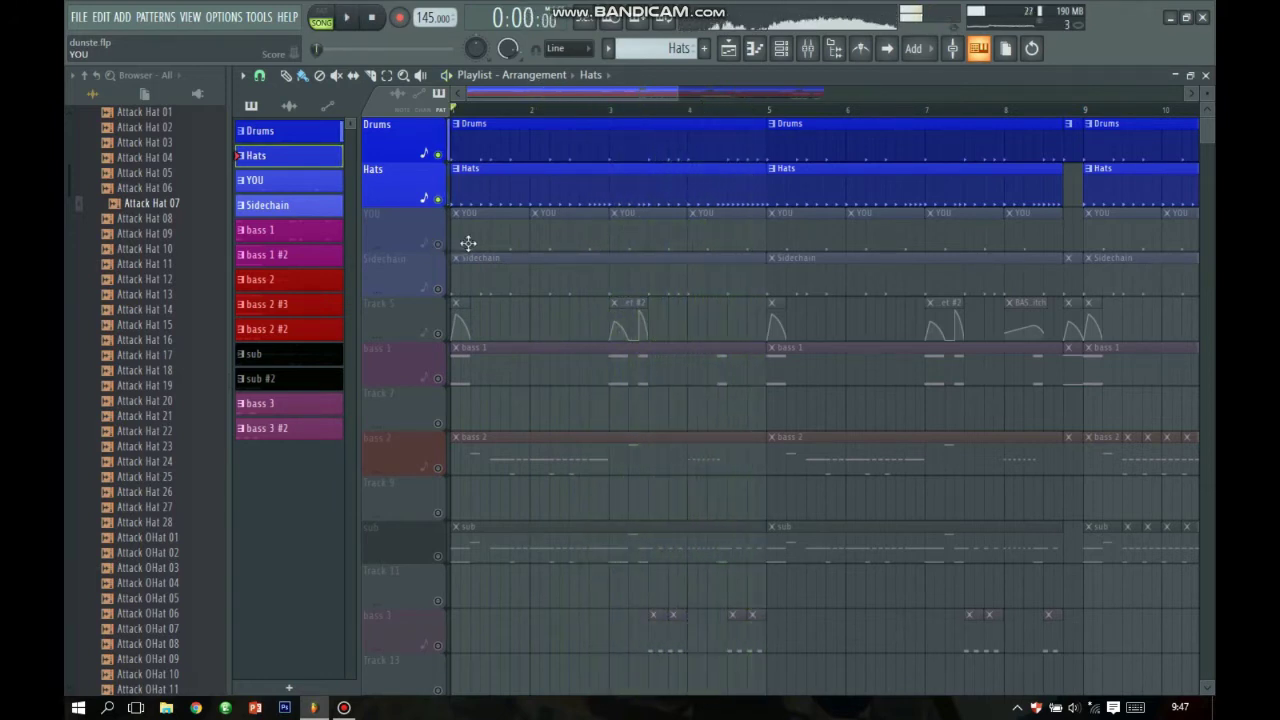
- Solo the YOU track, view its pattern in the piano roll, and inspect and audition the GO channel's vocal sample
right_click(437, 244)
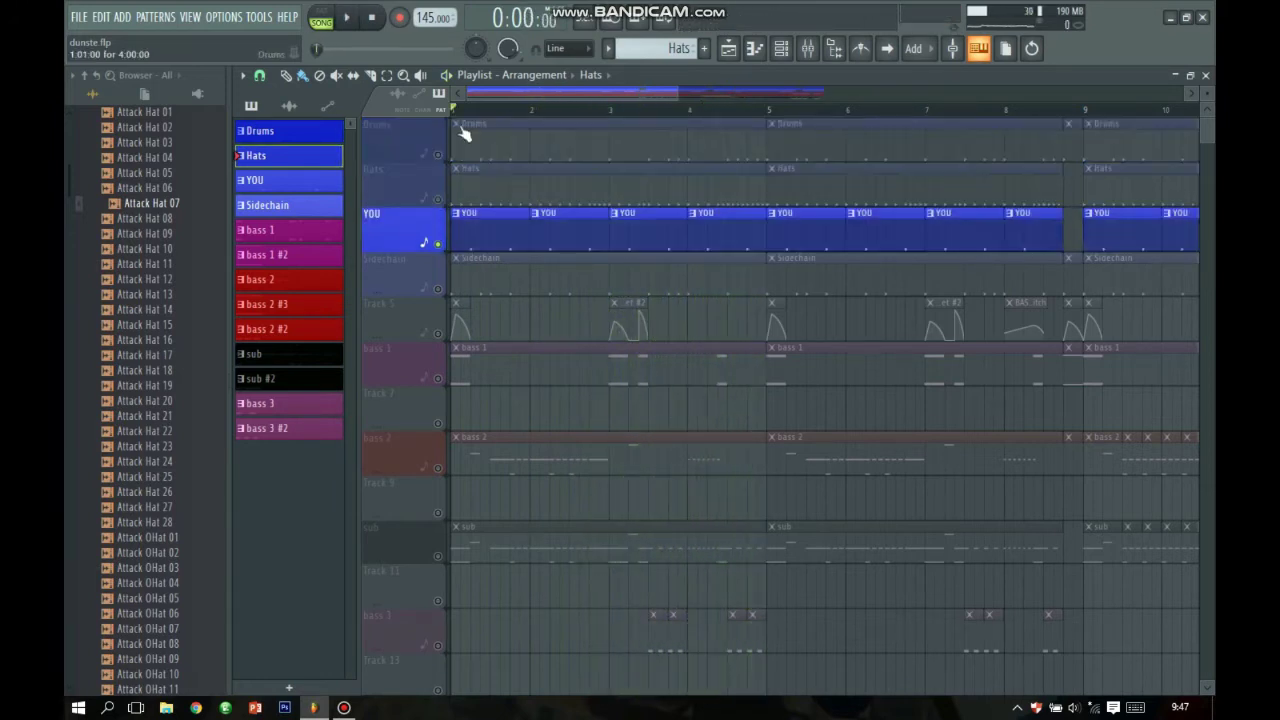
double_click(478, 230)
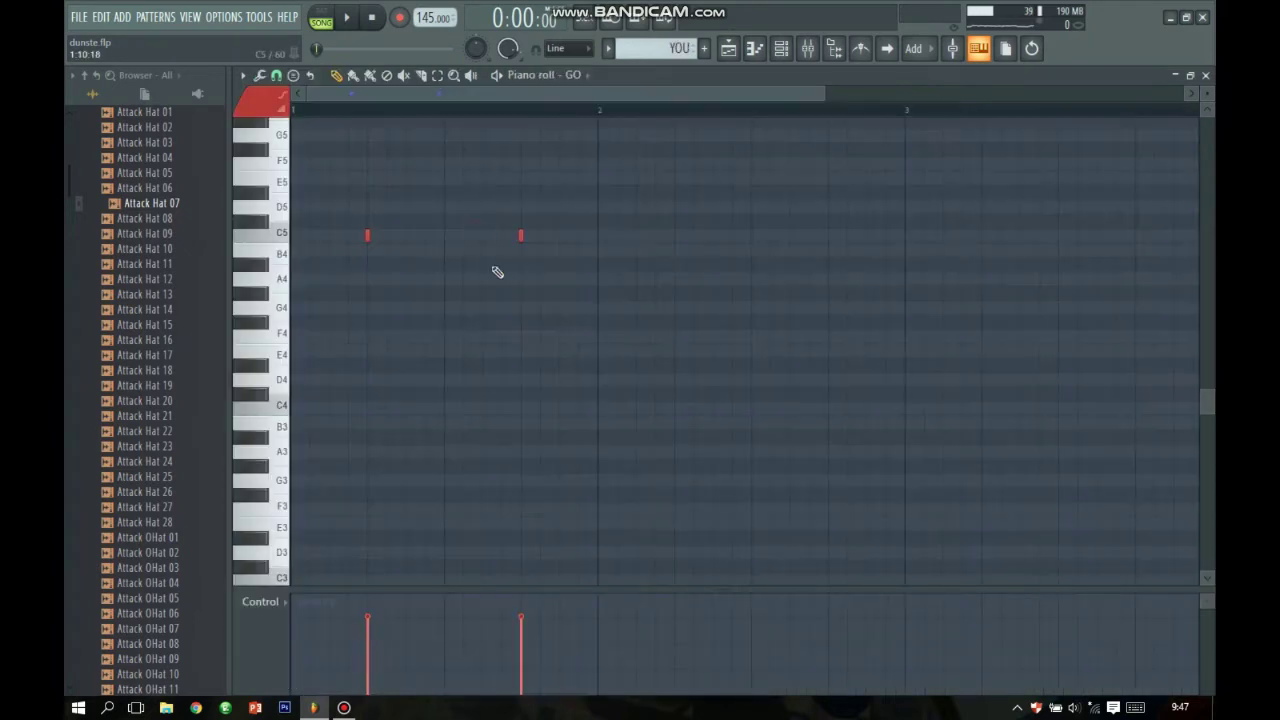
click(575, 75)
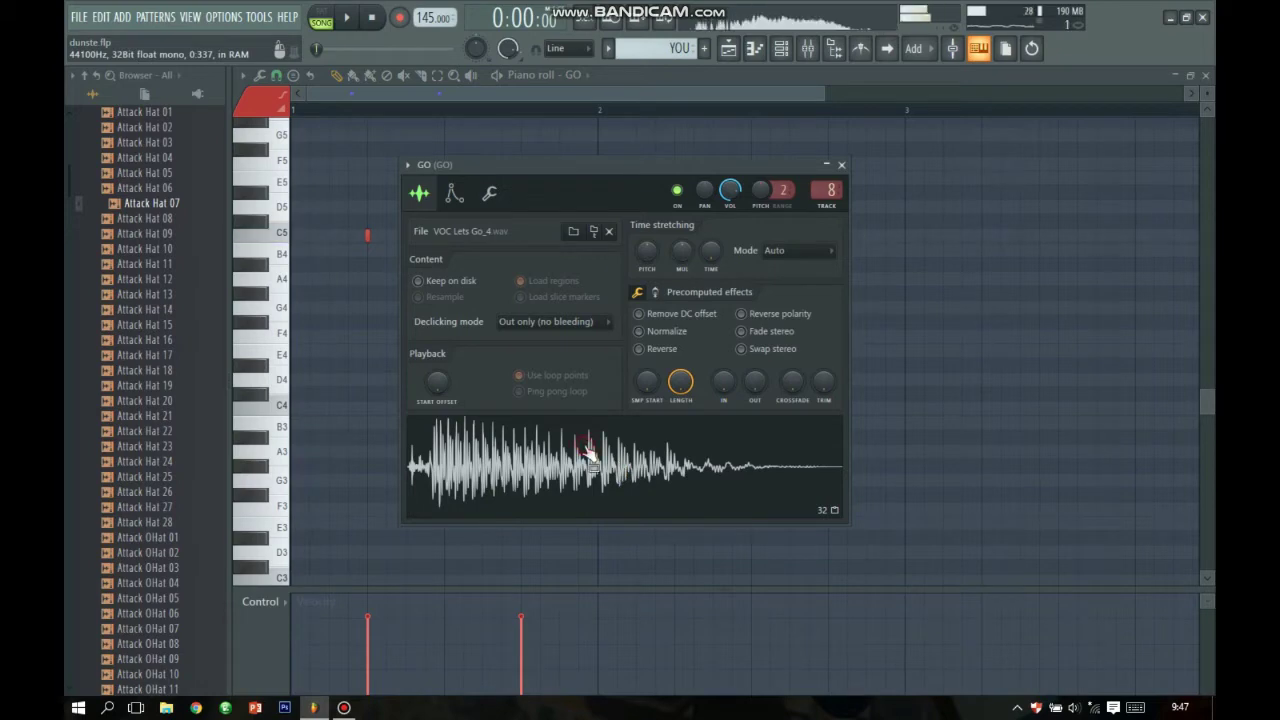
click(841, 165)
click(1205, 75)
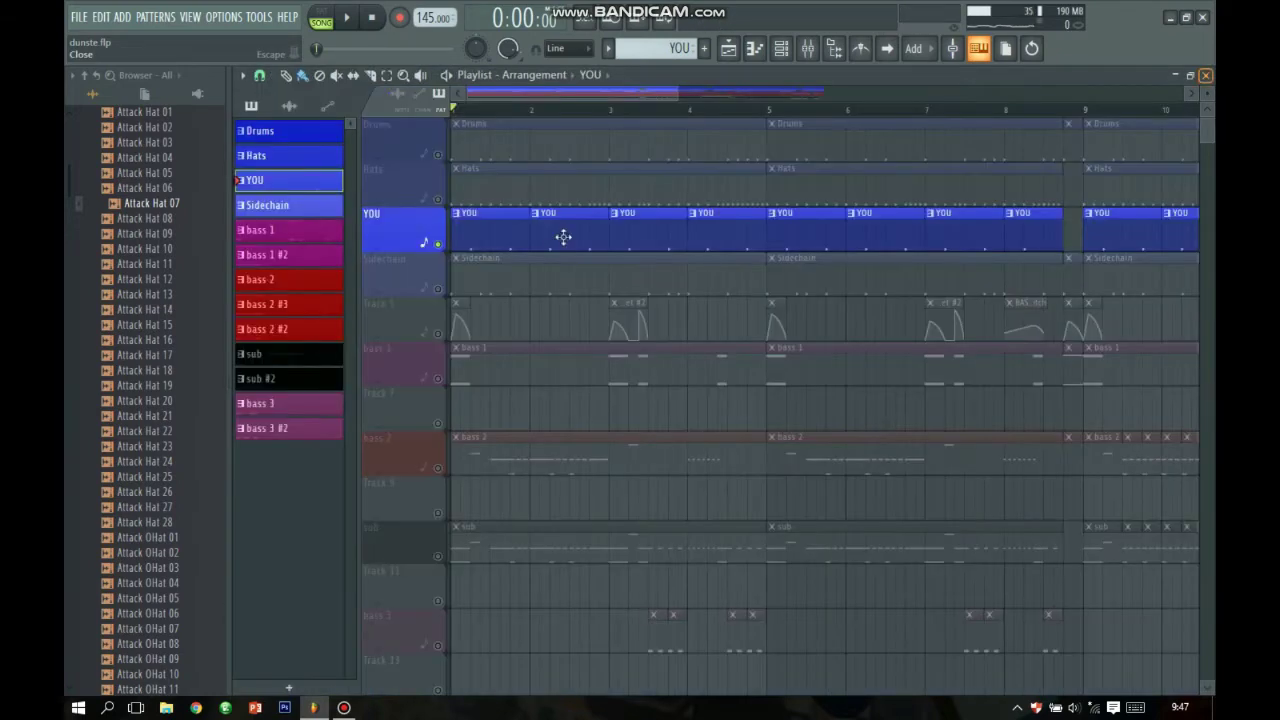
- Enable the Drums and Hats tracks together with YOU and play the three tracks briefly
right_click(438, 244)
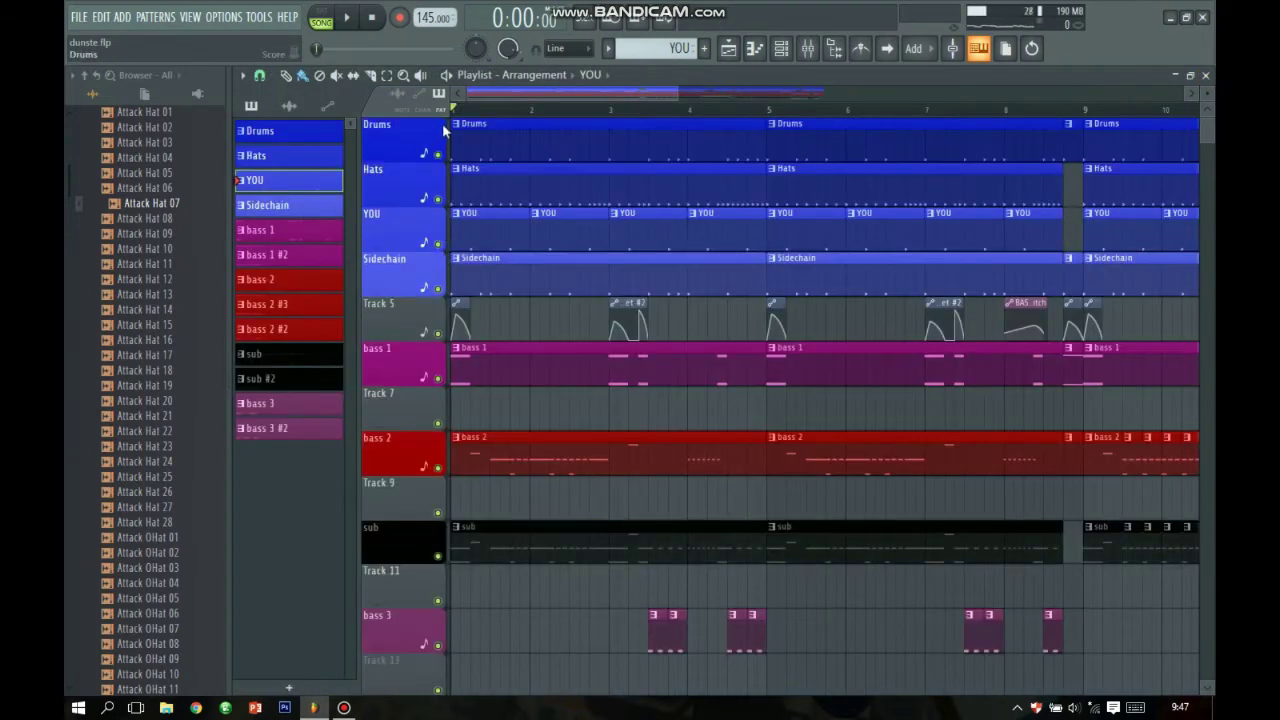
right_click(438, 244)
click(438, 198)
click(438, 154)
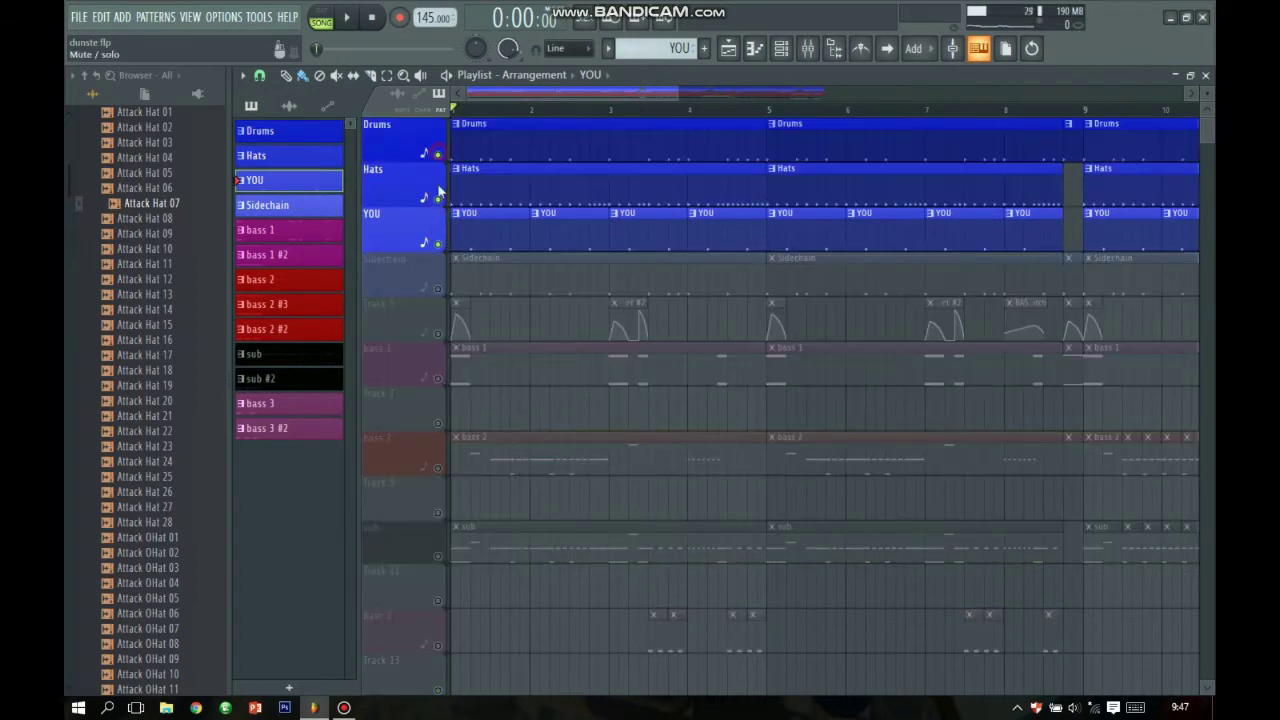
key(space)
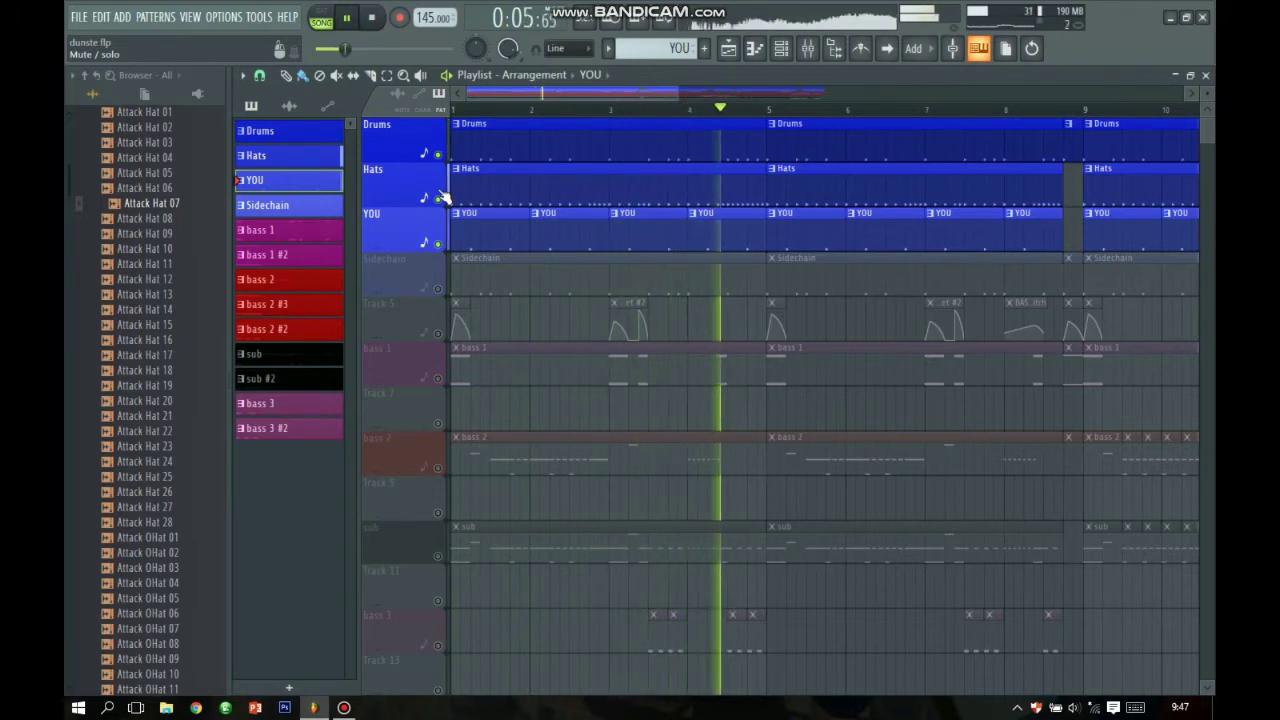
key(space)
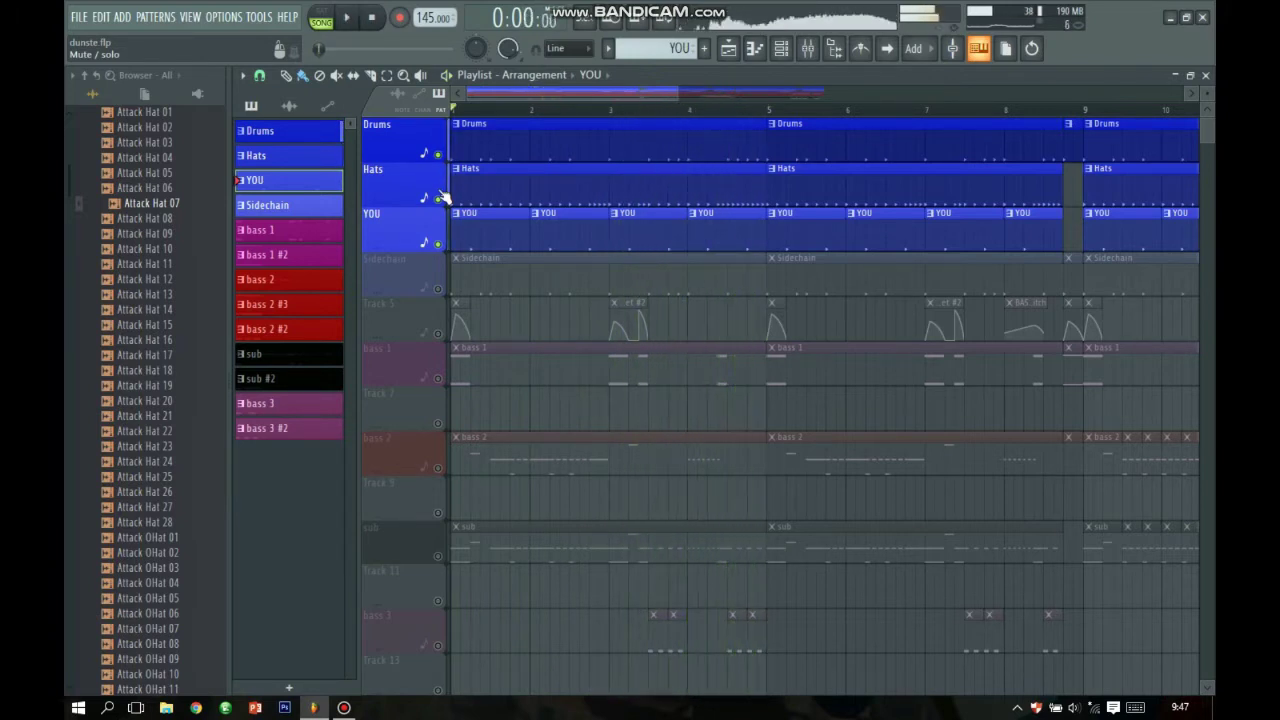
- Solo the Sidechain track and view the project's channels in the channel rack
right_click(438, 290)
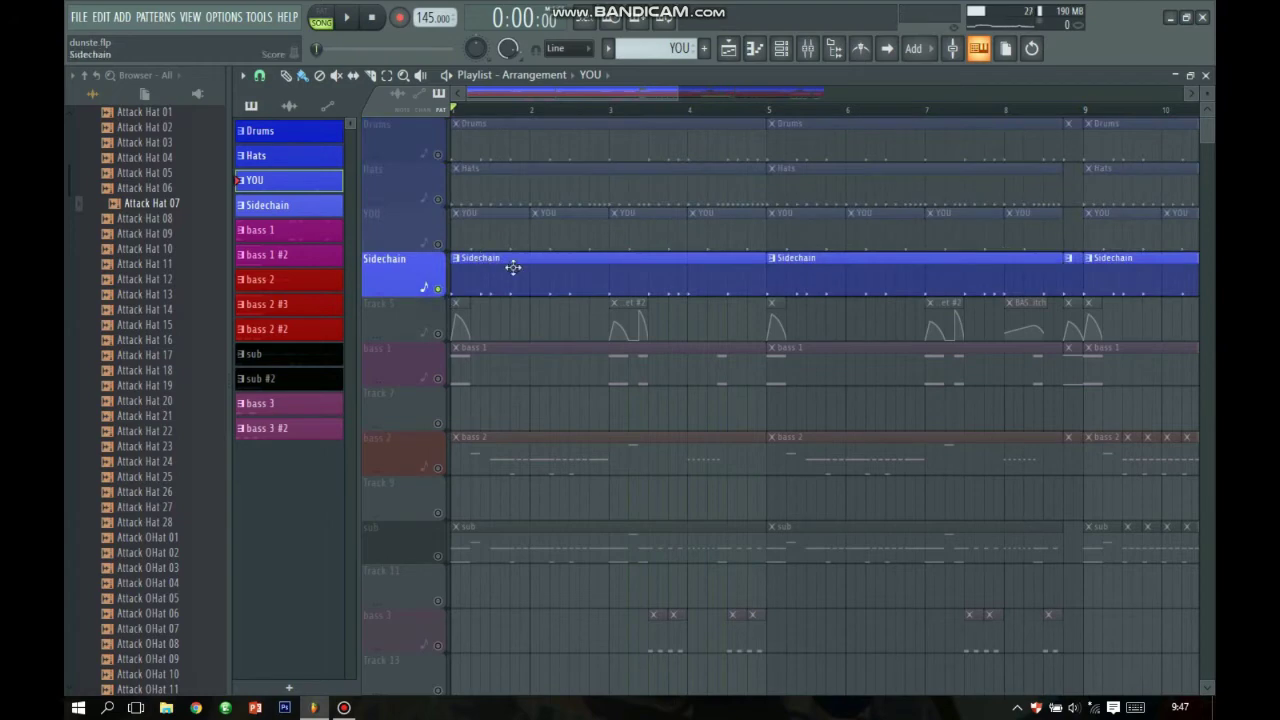
click(781, 48)
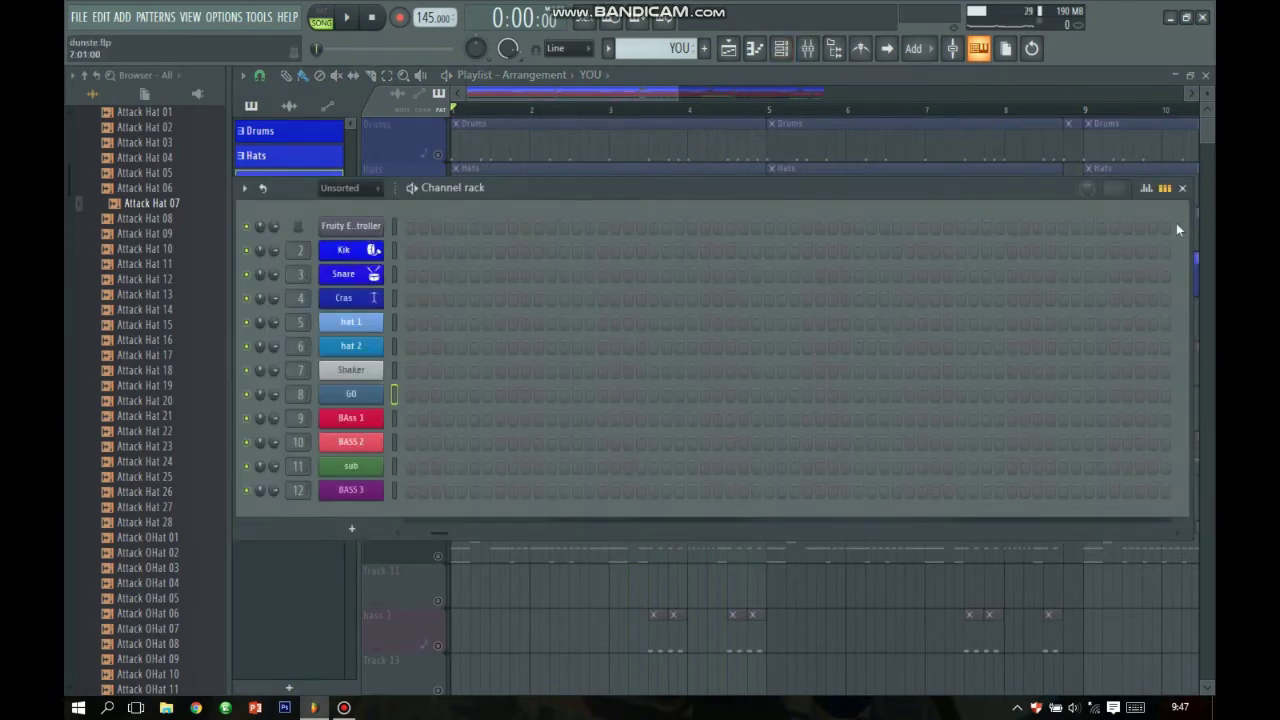
click(1182, 189)
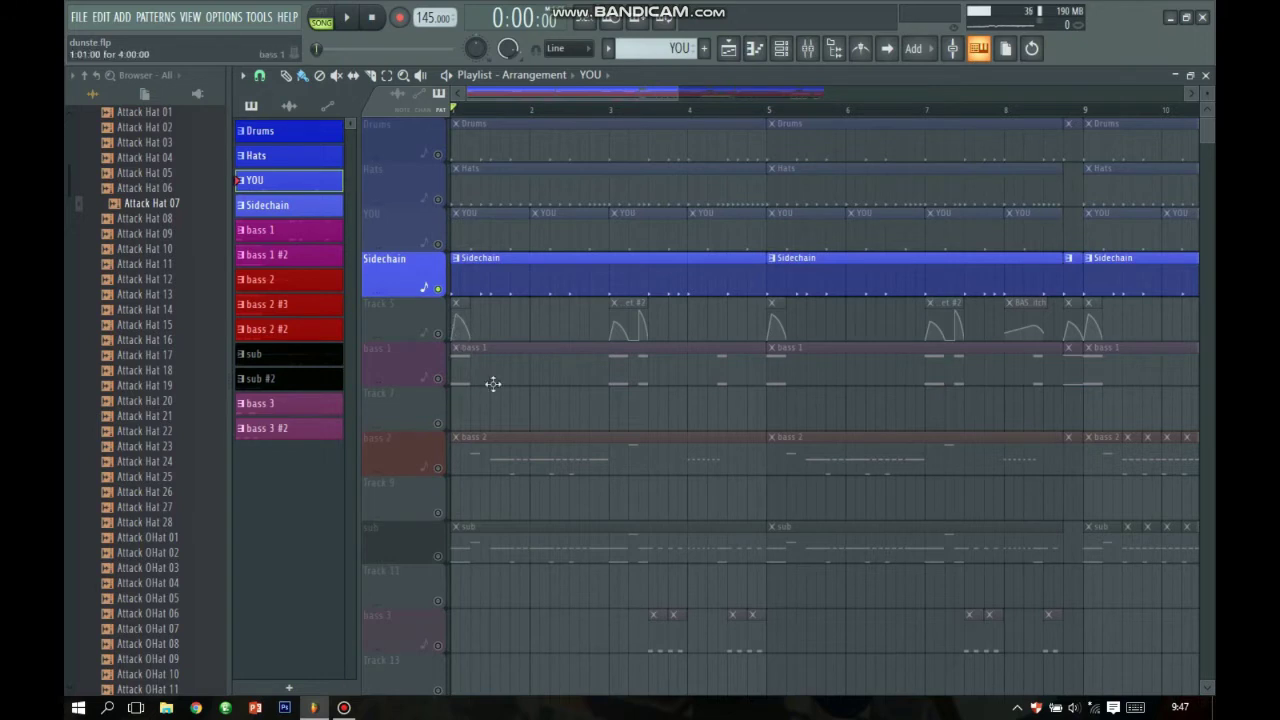
- Solo the bass 1 track and enable the automation clips on Track 5 with it
scroll(492, 382, down, 2)
scroll(492, 382, up, 2)
click(438, 382)
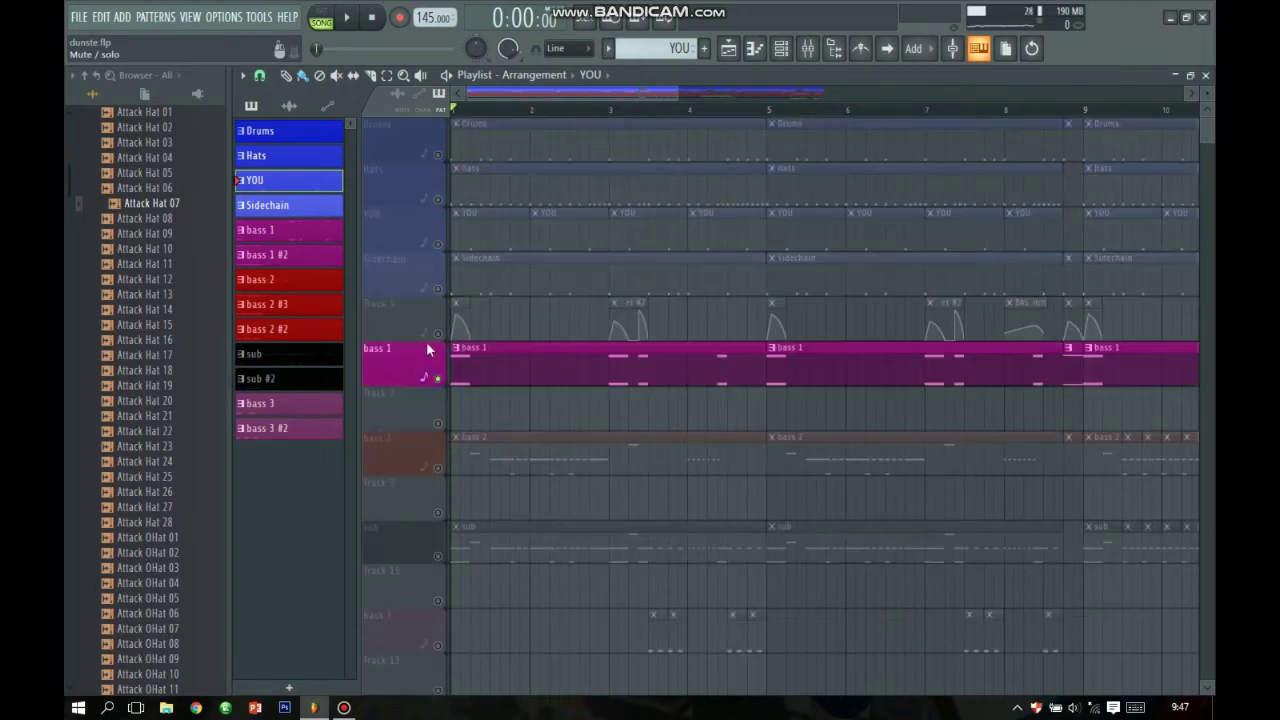
click(437, 335)
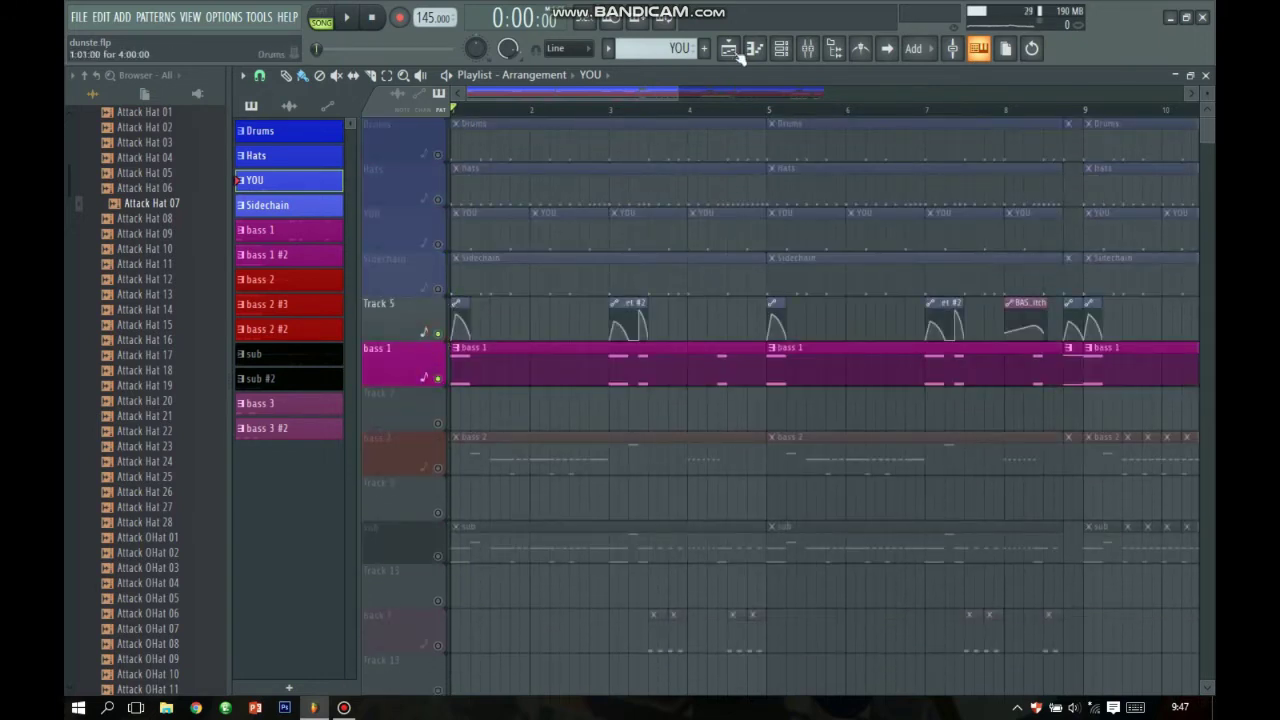
- Inspect the synth settings of the BAss 1 channel from the channel rack, and close both windows
click(781, 48)
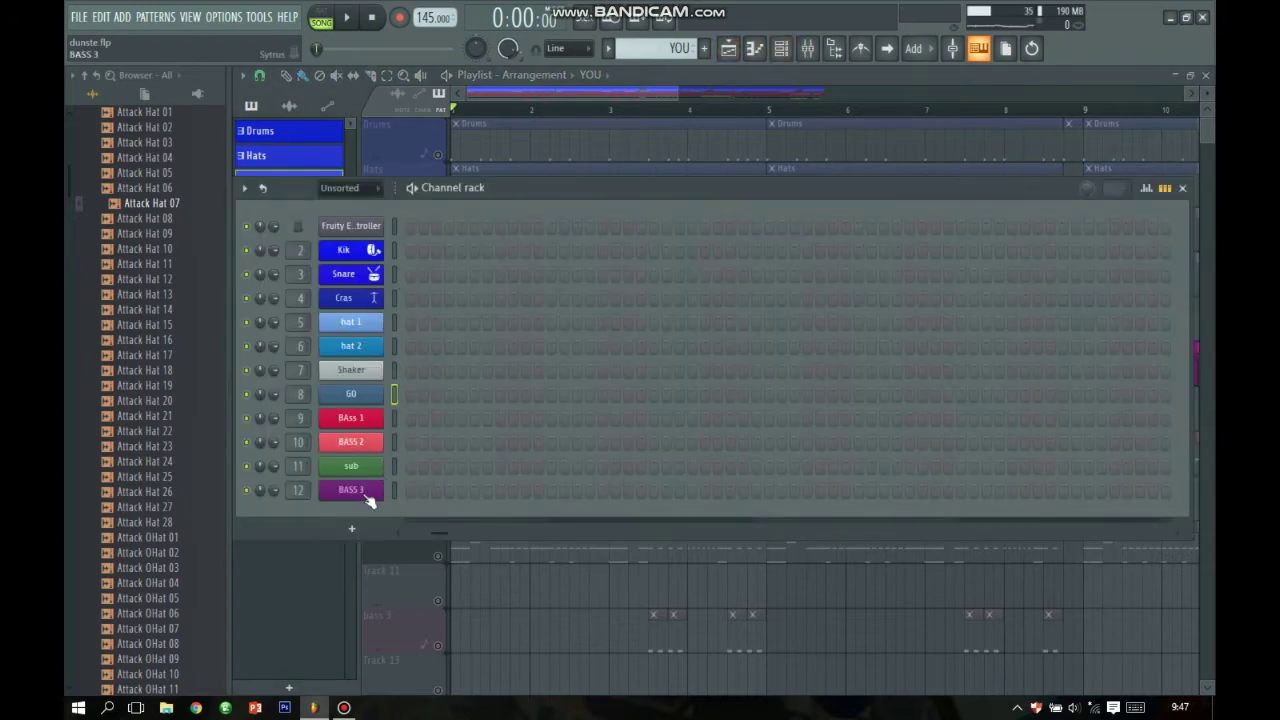
click(366, 422)
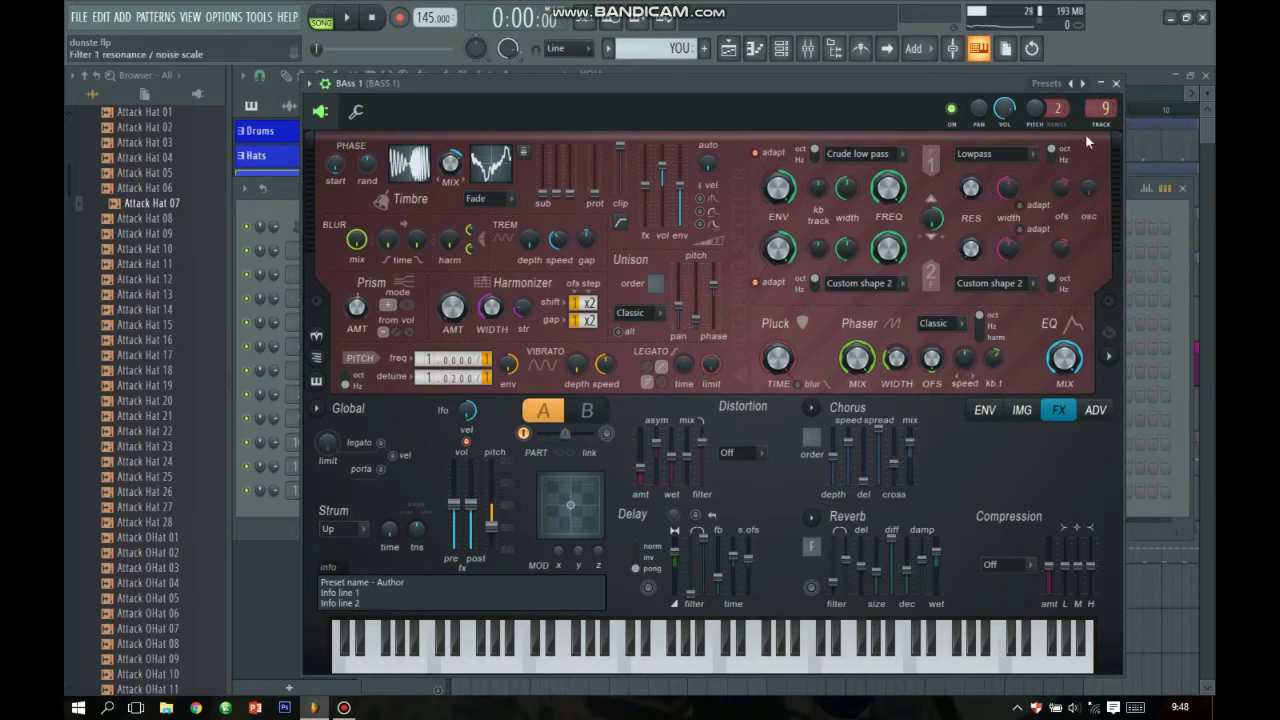
click(1117, 82)
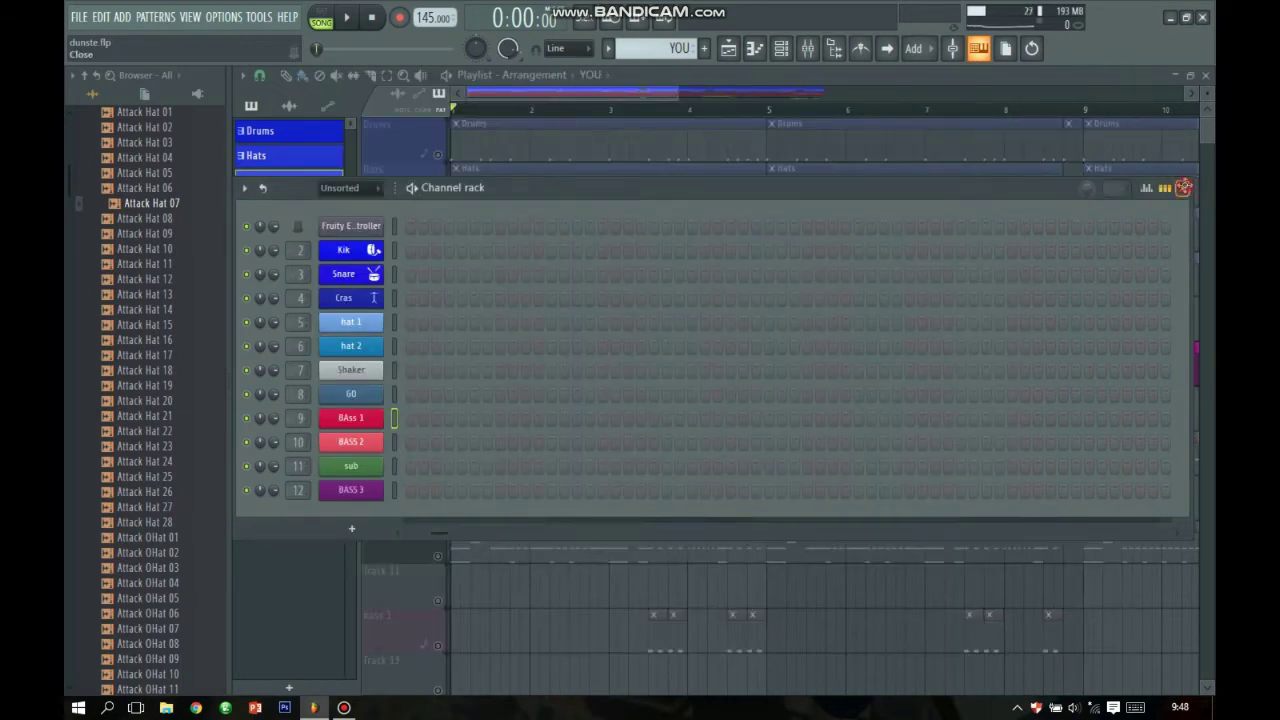
click(1187, 189)
- View the bass 1 pattern in the piano roll and examine the effects and routing of the drum and bass mixer tracks
double_click(568, 375)
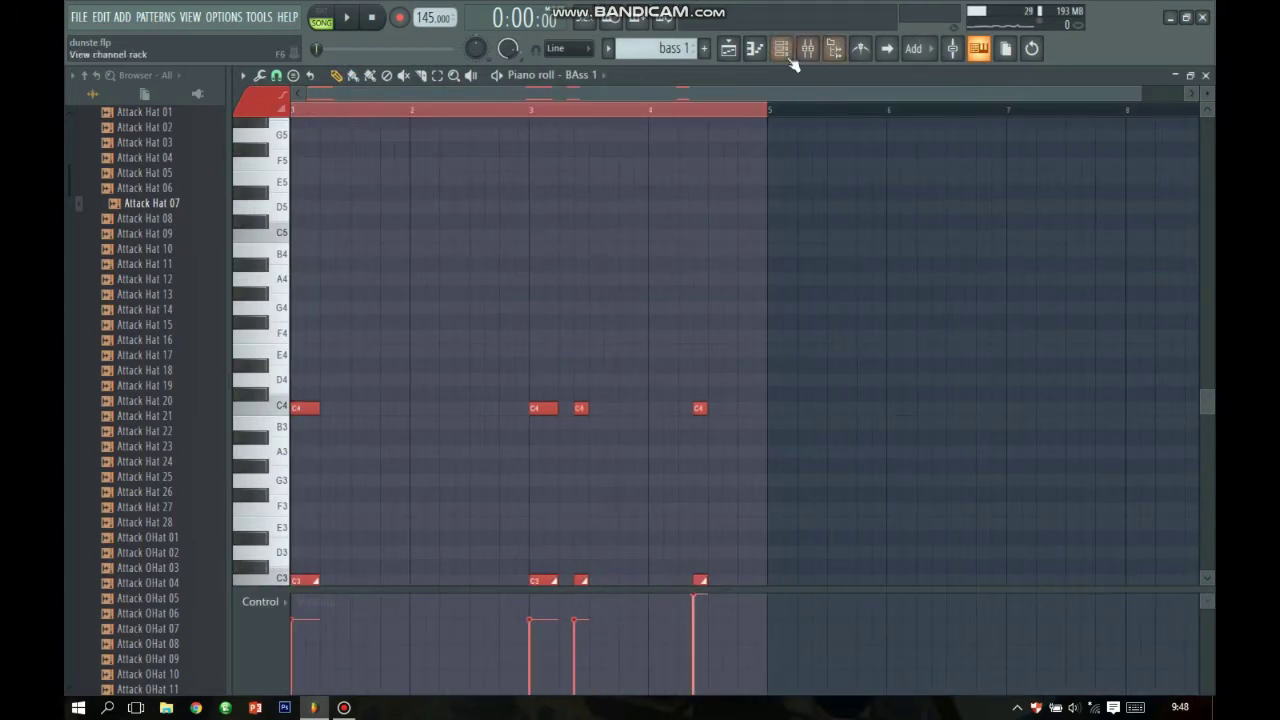
key(F9)
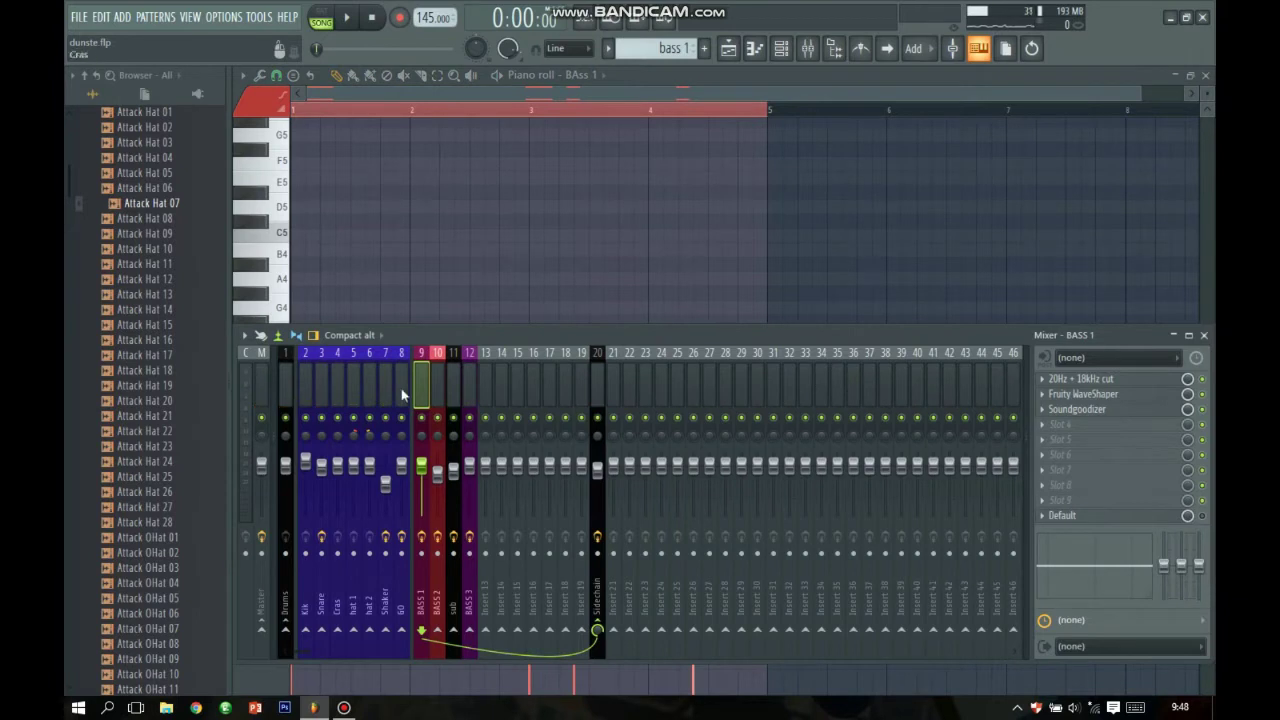
click(305, 390)
click(405, 388)
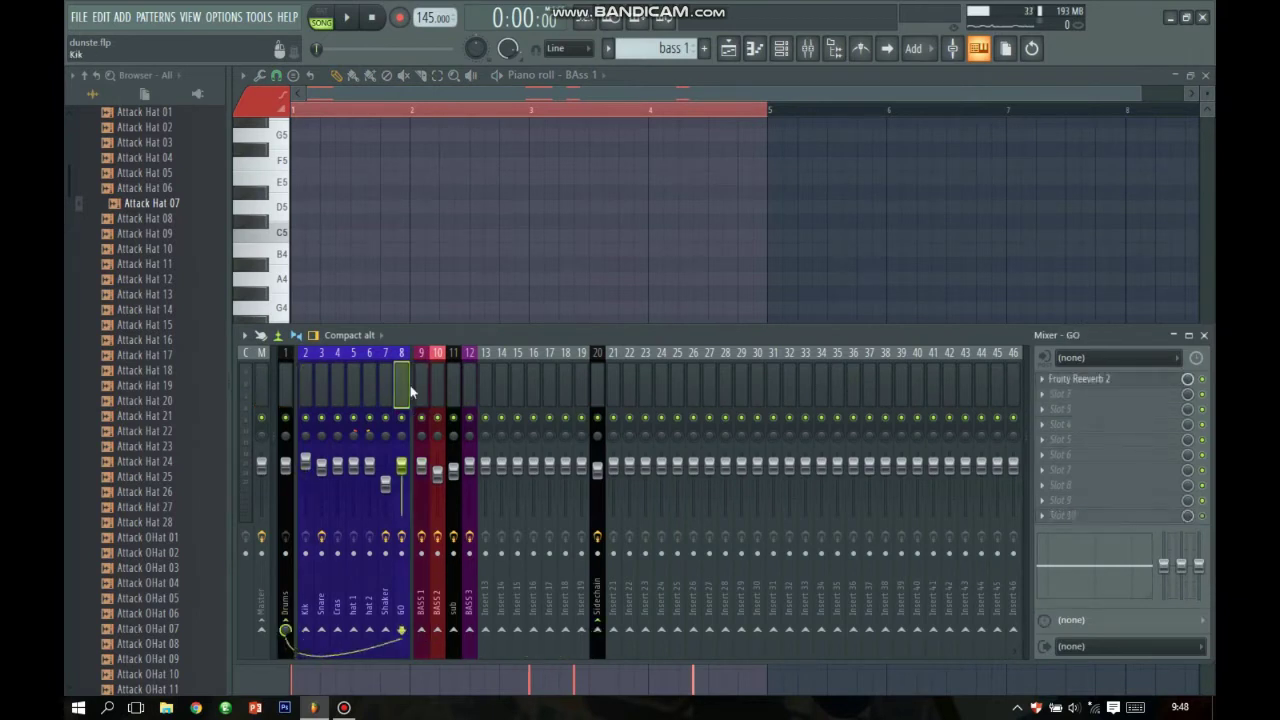
click(421, 388)
click(453, 388)
click(437, 388)
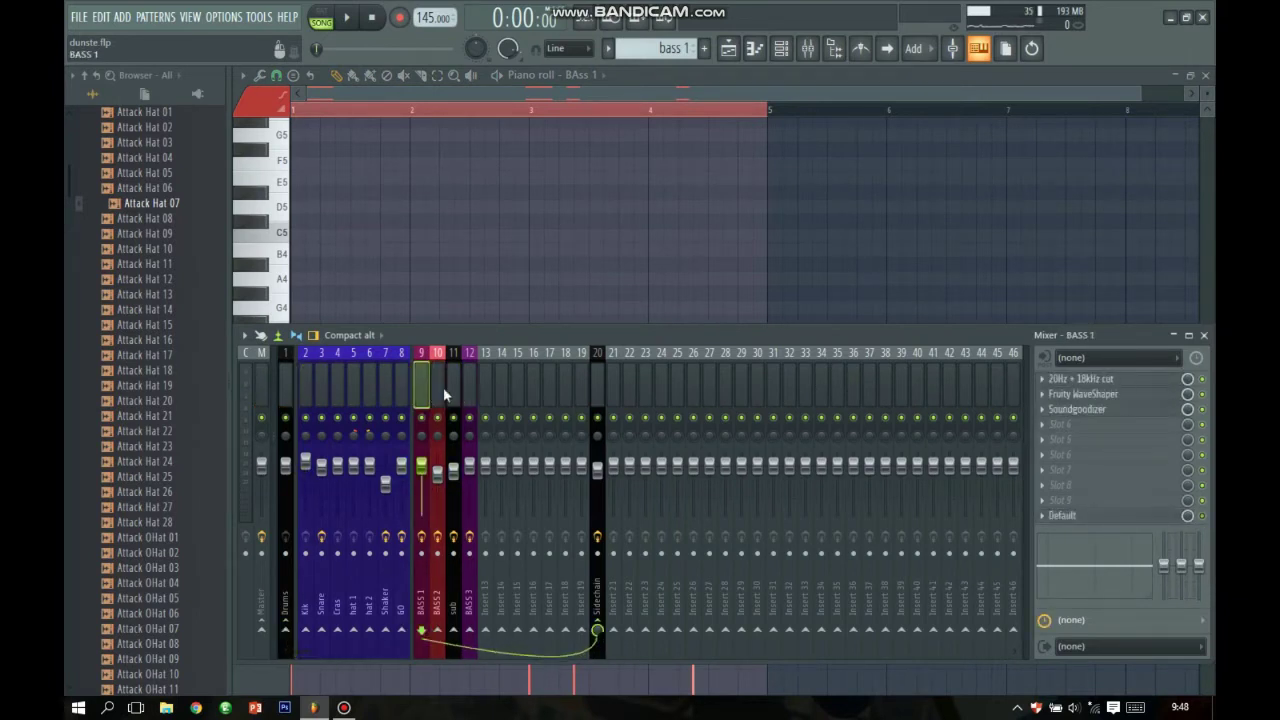
click(610, 392)
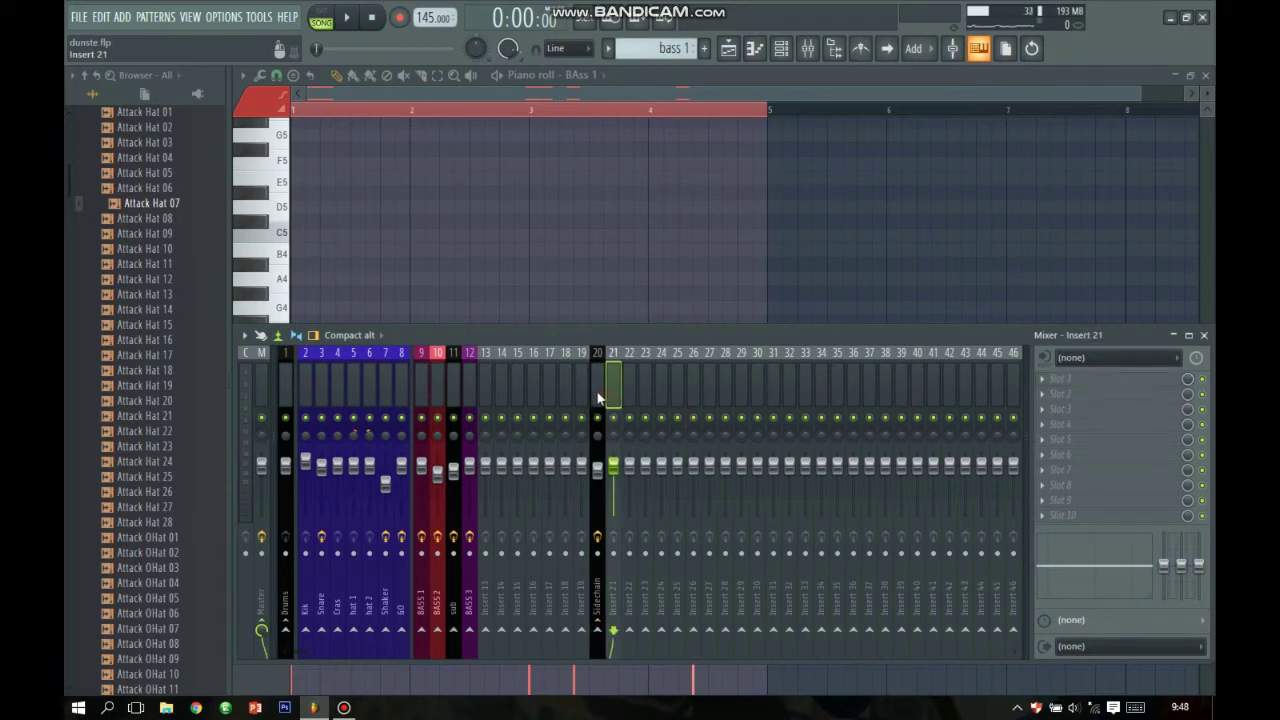
click(1203, 336)
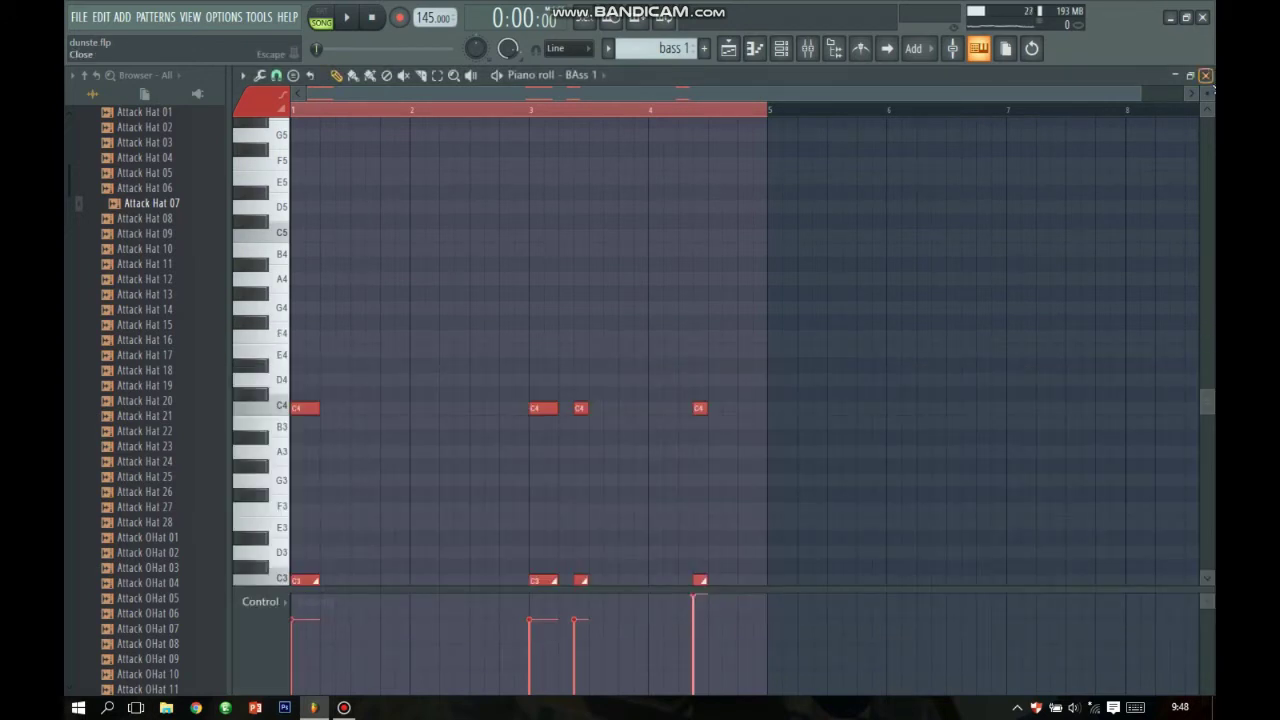
- Return to the playlist and play the bass 1 track with its Track 5 automation
click(1205, 75)
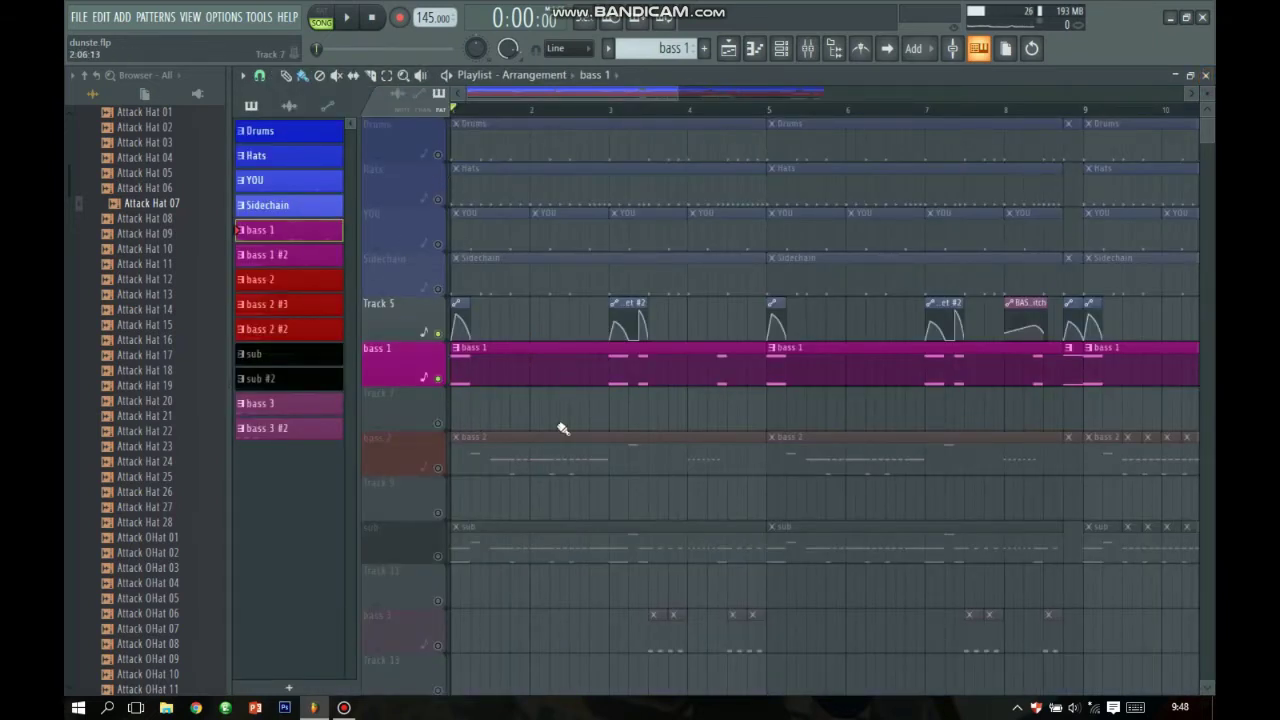
key(space)
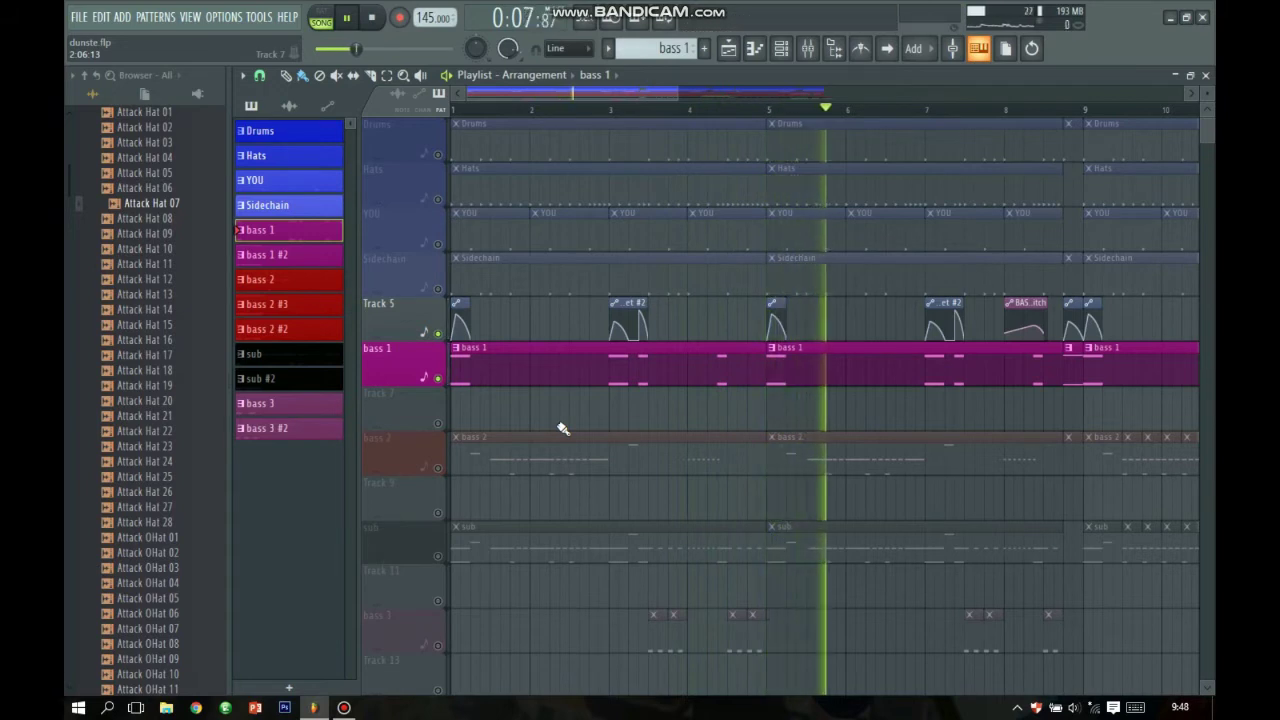
key(space)
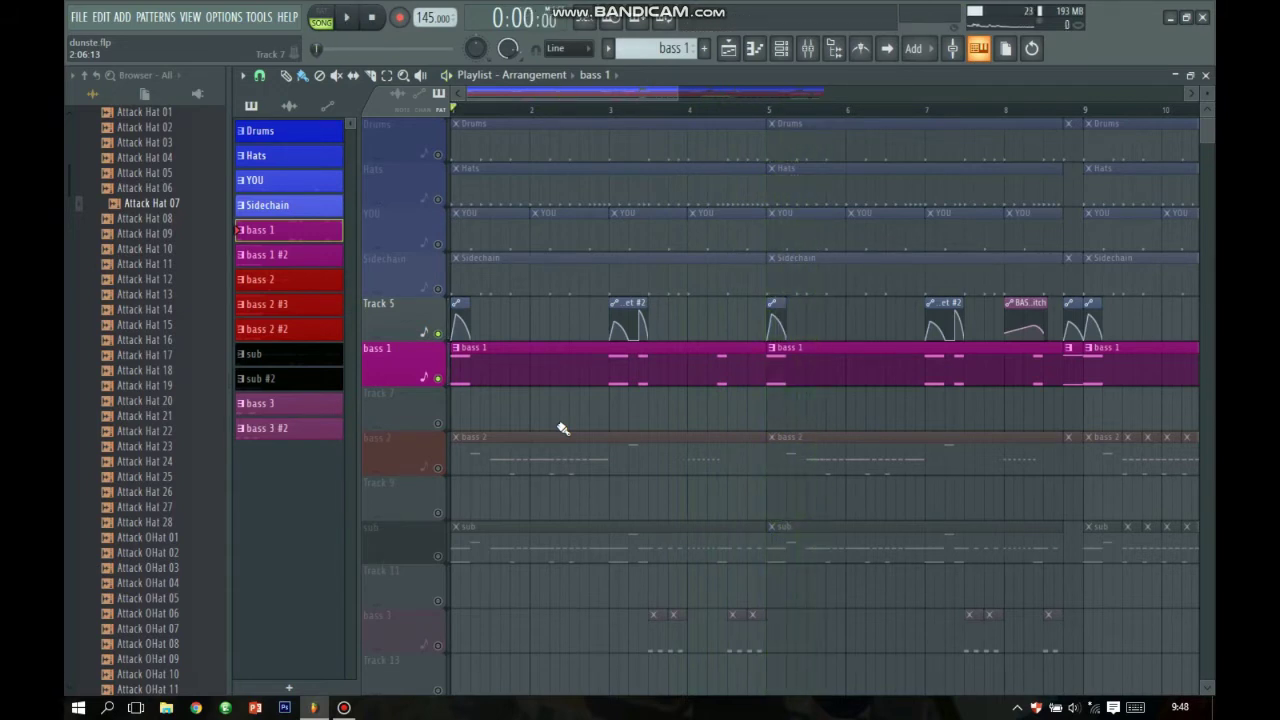
- Solo the bass 2 track and inspect the synth settings of the BASS 2 channel
click(443, 463)
click(780, 50)
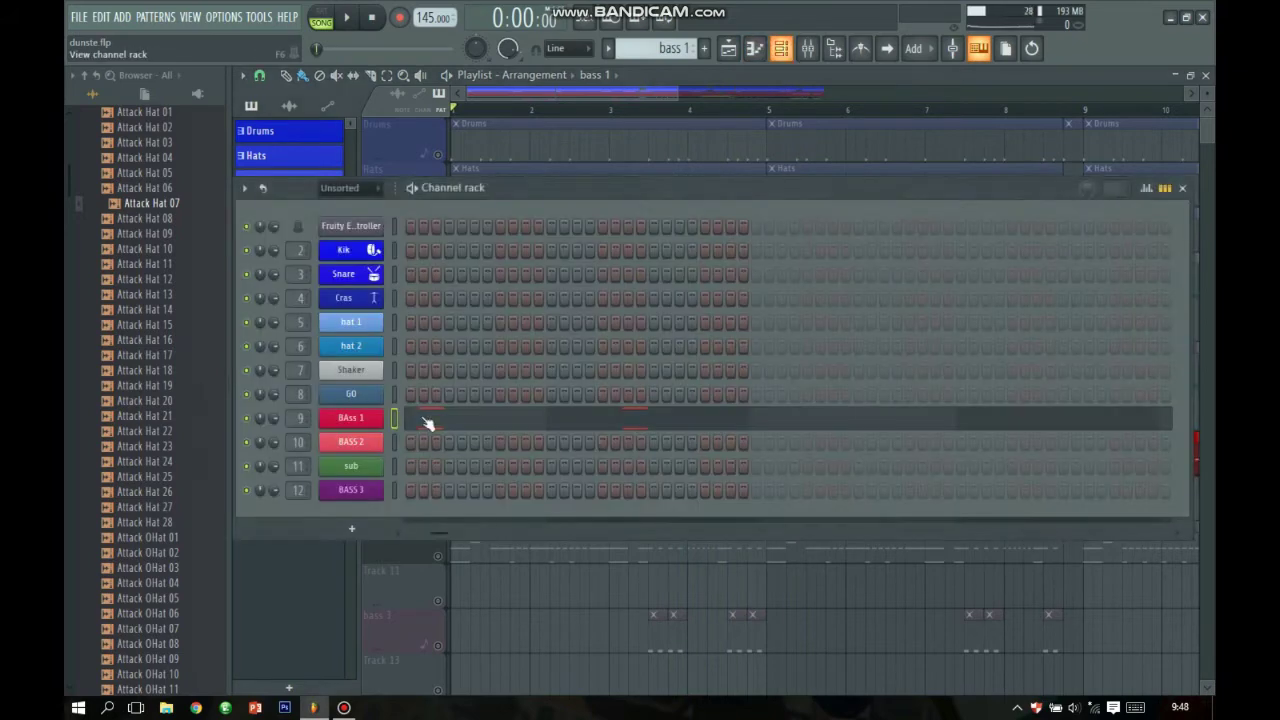
click(368, 424)
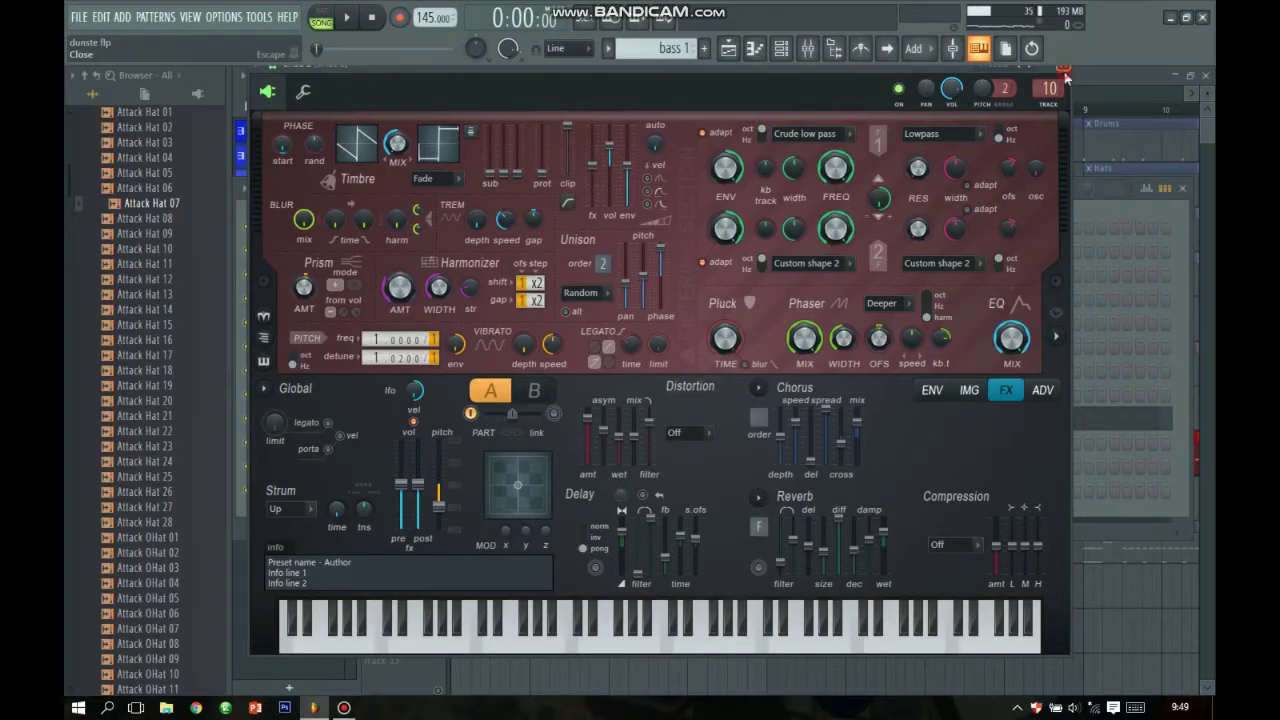
click(1066, 76)
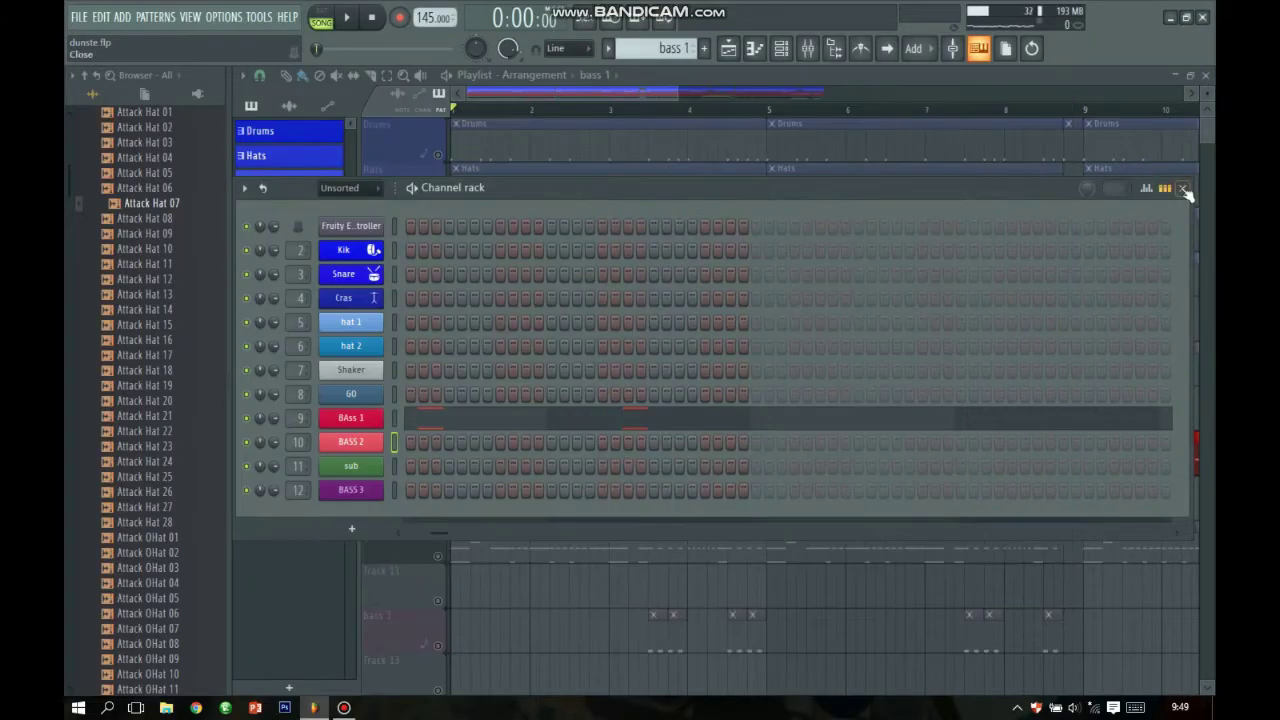
- Close the channel rack and play the soloed bass 2 track in the playlist
click(1181, 187)
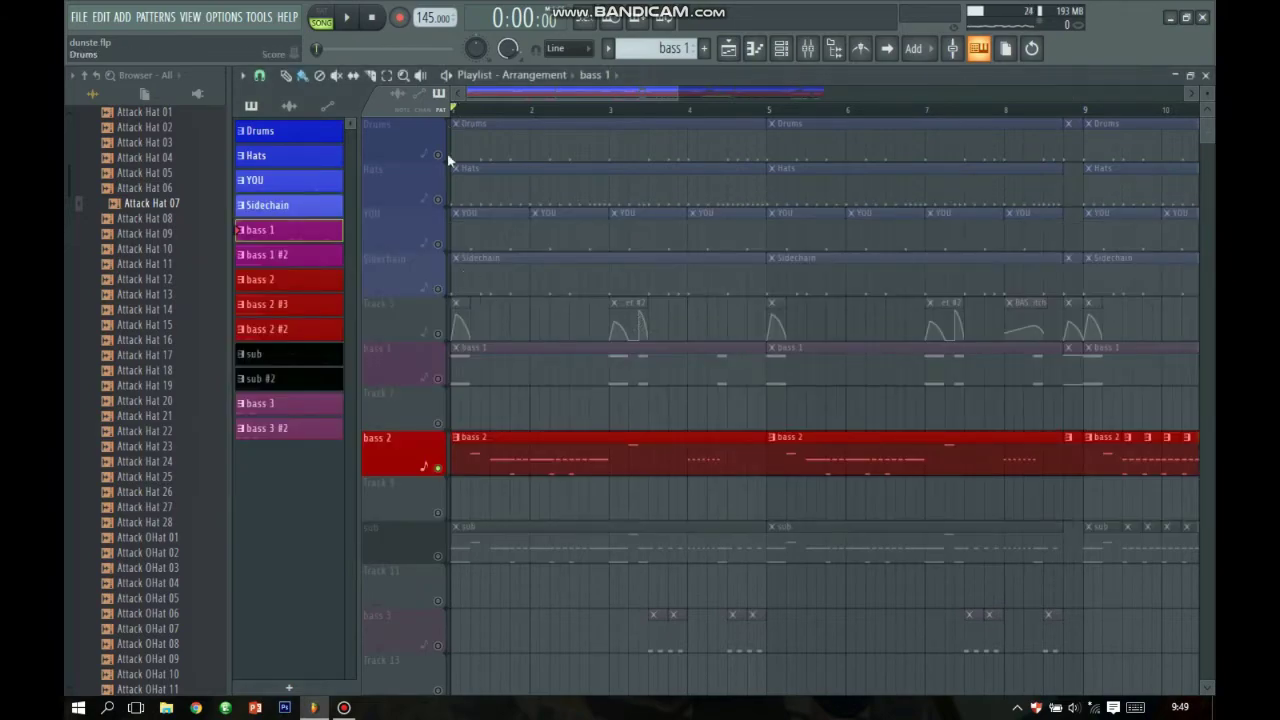
key(space)
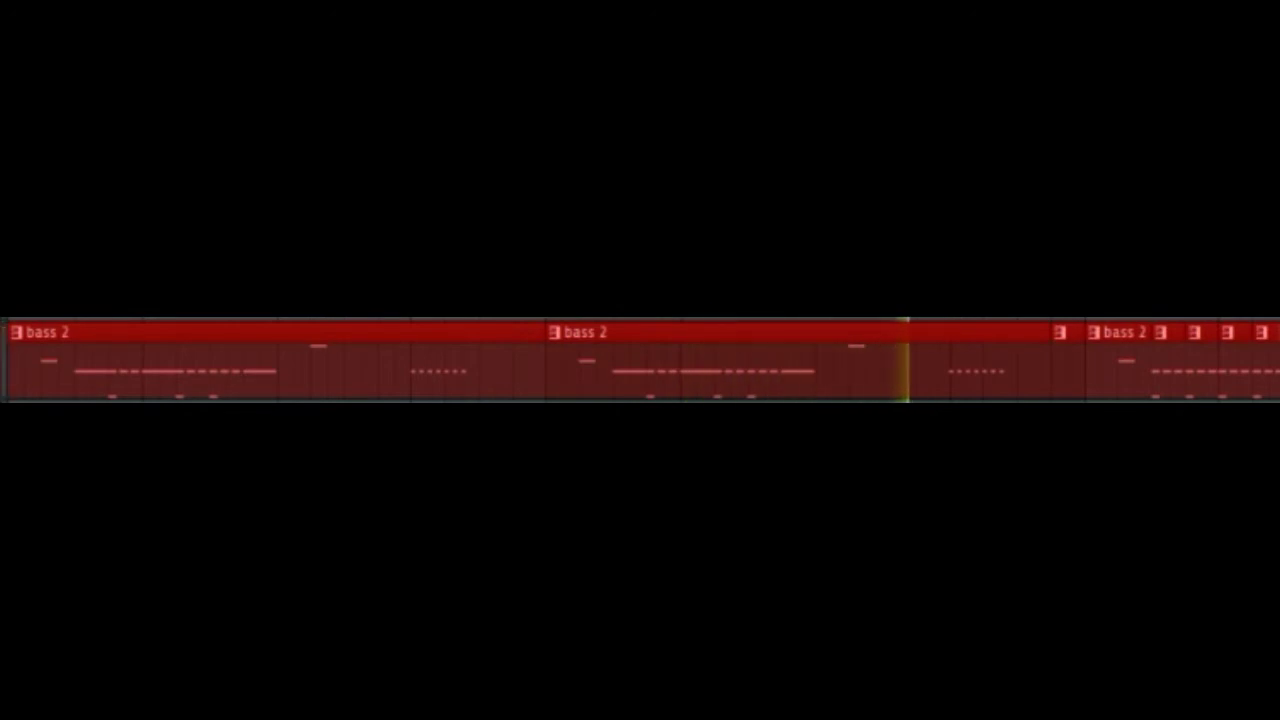
key(space)
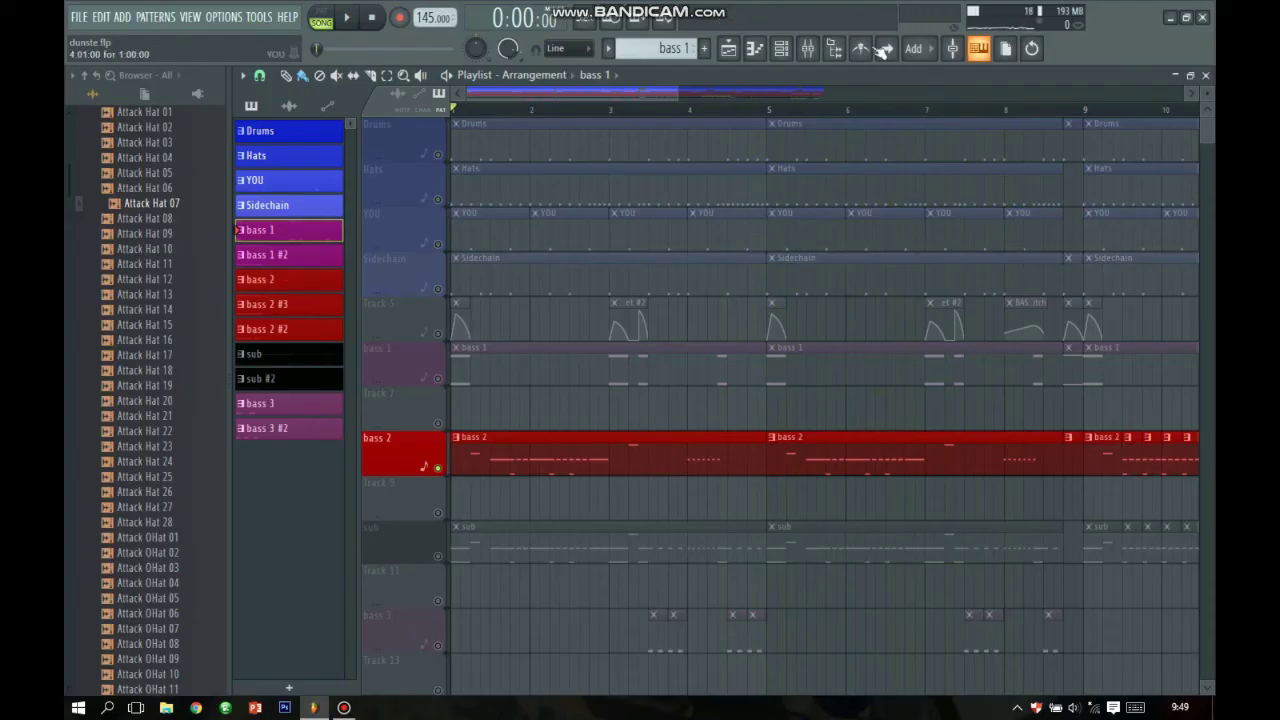
- Inspect the 20Hz + 18kHz cut, Fruity WaveShaper and Soundgoodizer effects on the BASS 1 mixer track
click(807, 48)
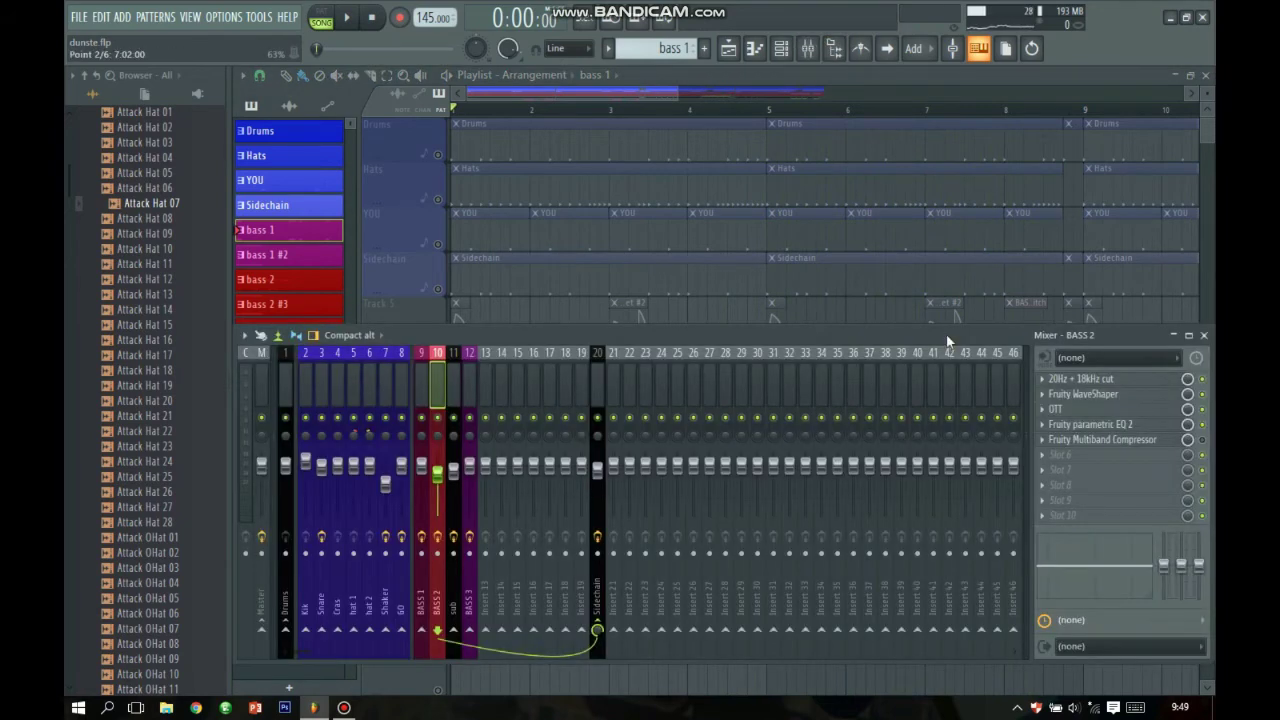
click(424, 380)
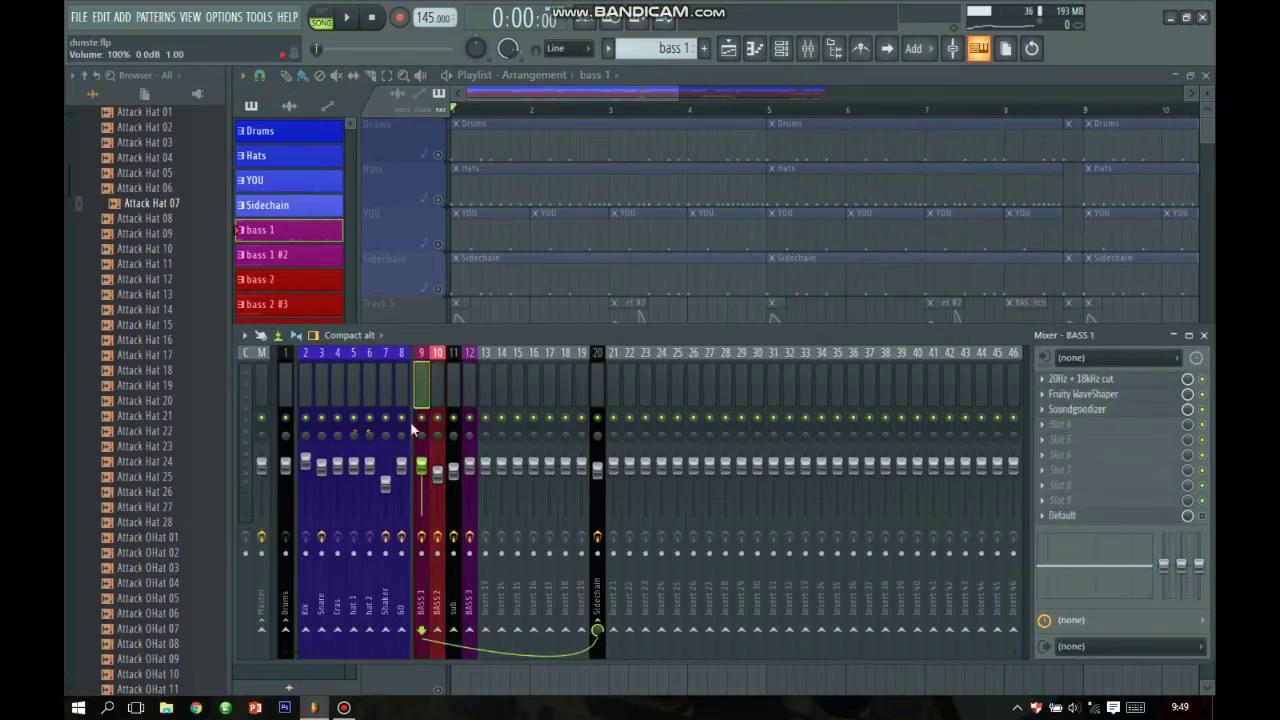
click(1075, 379)
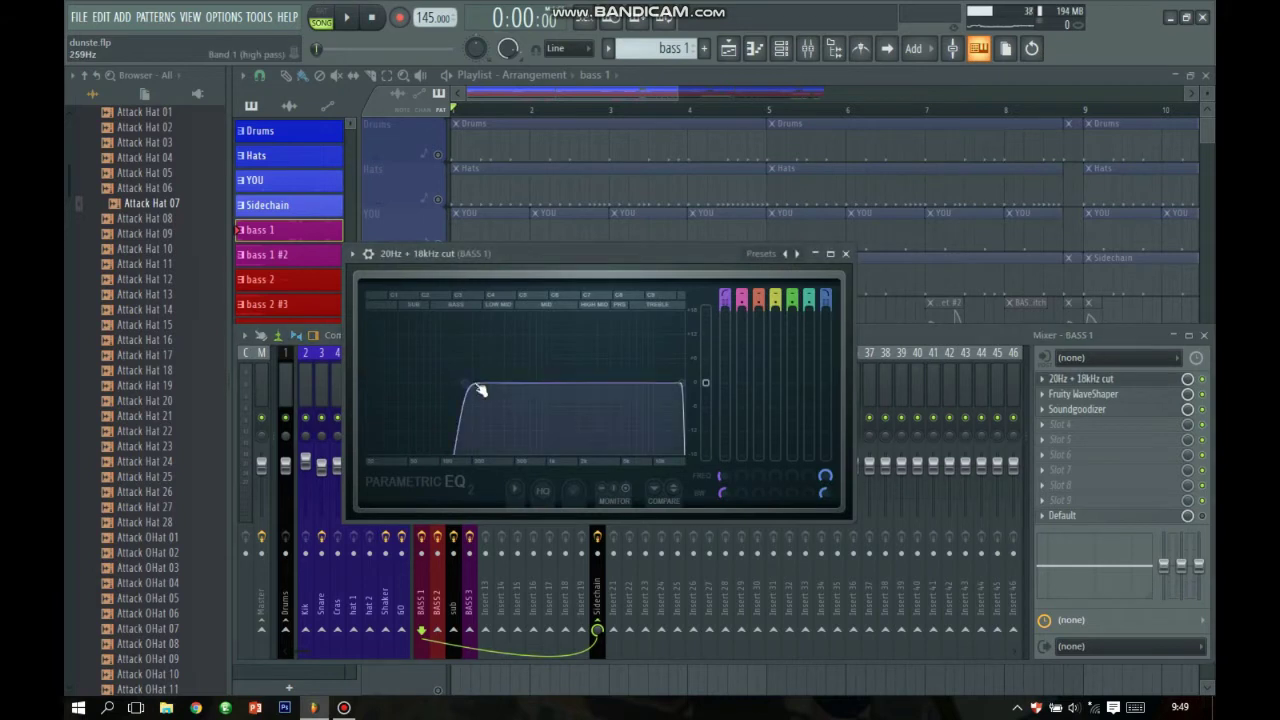
click(845, 253)
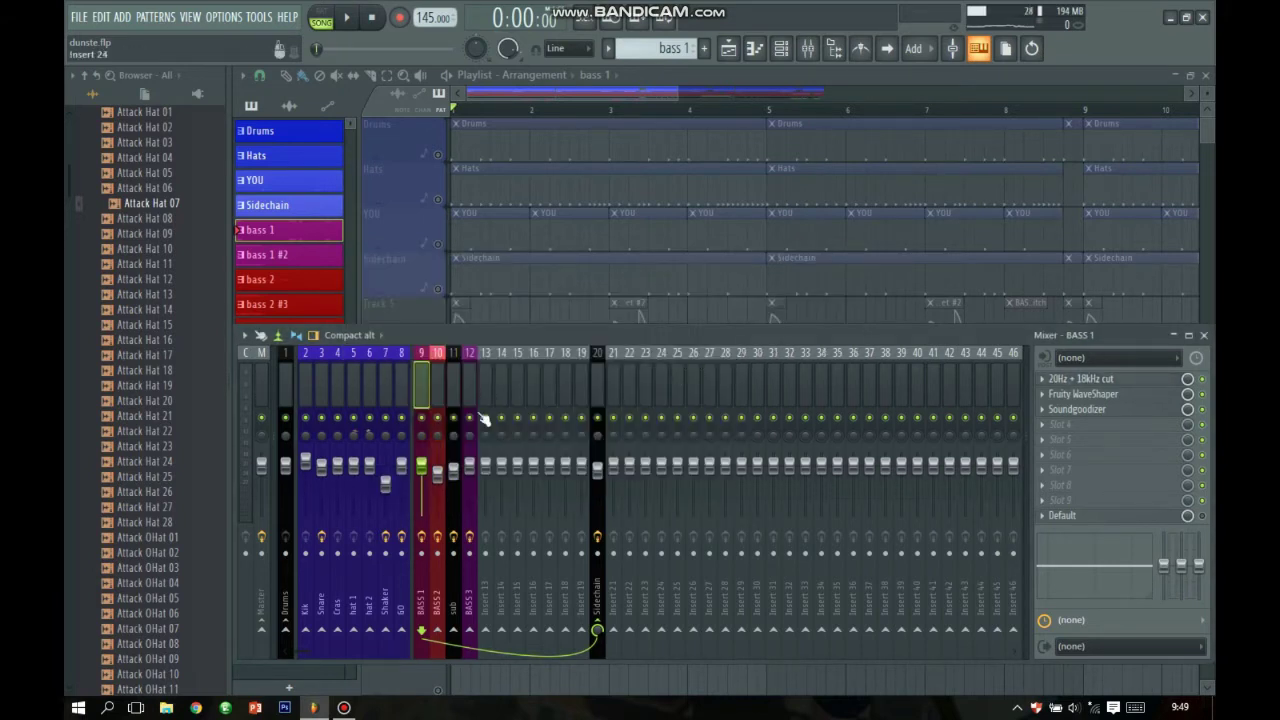
click(1090, 393)
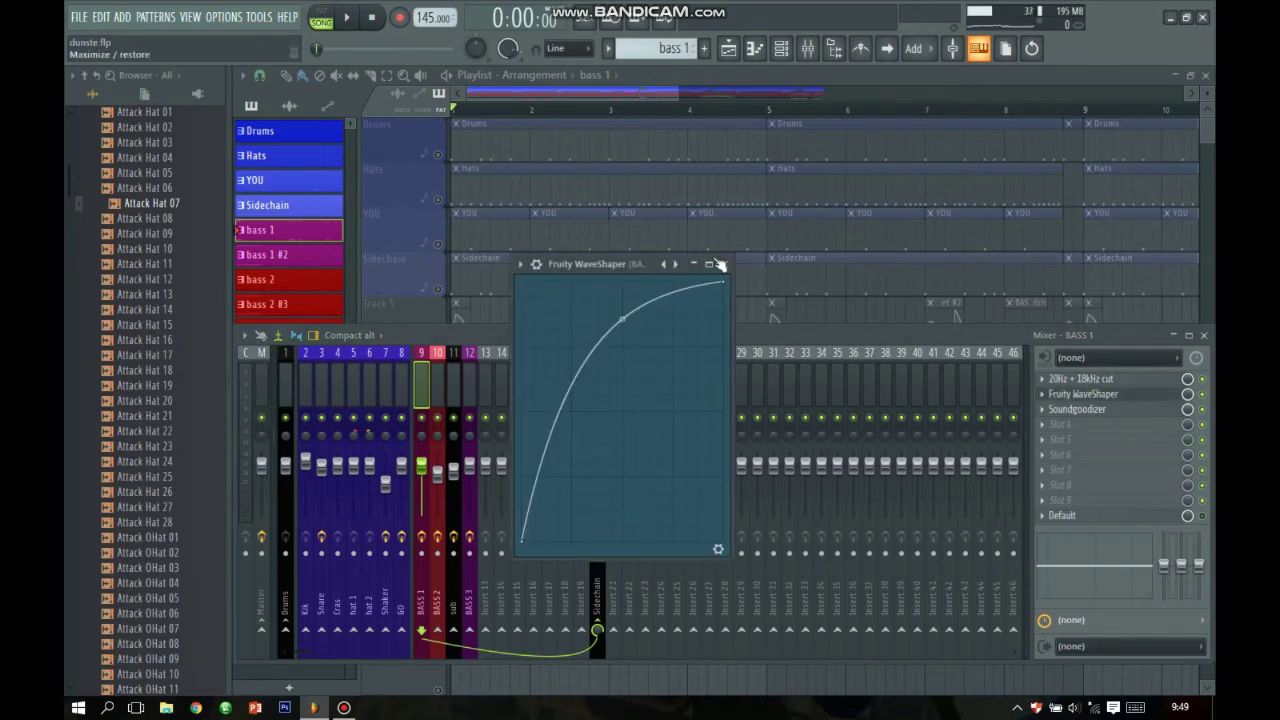
click(723, 266)
click(1080, 409)
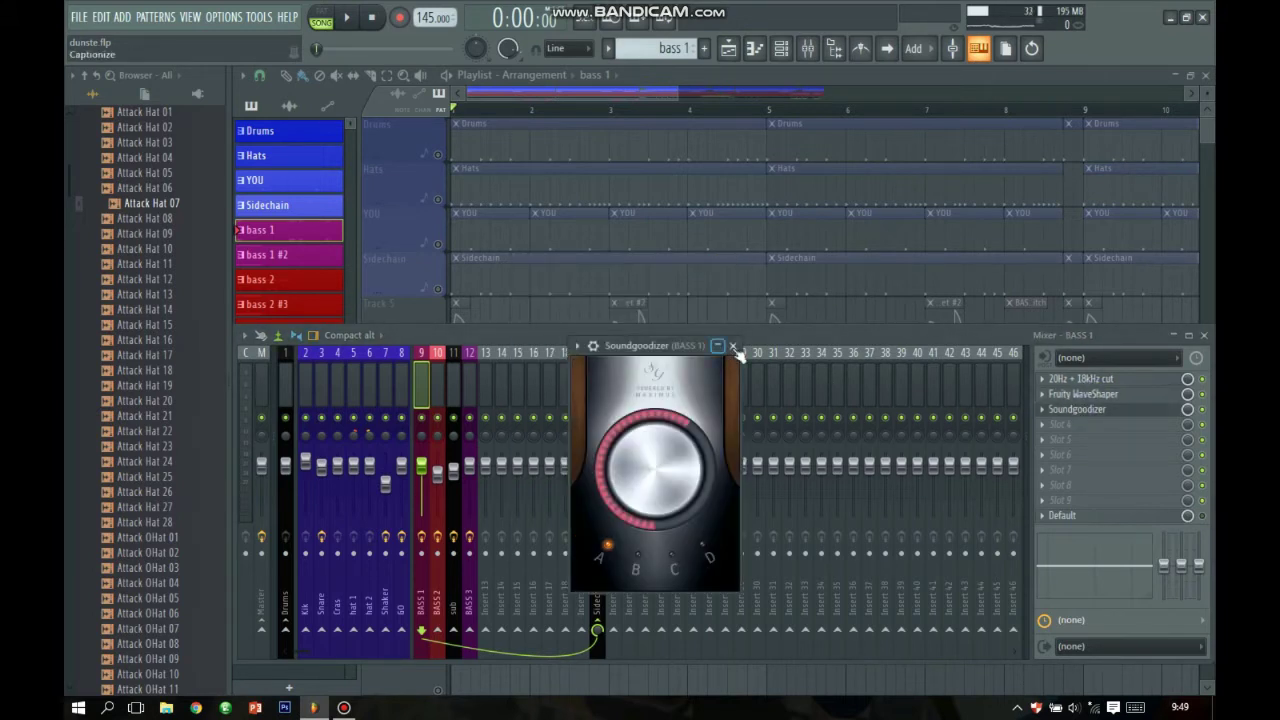
click(728, 347)
- Examine the 20Hz + 18kHz cut, Fruity WaveShaper and OTT settings on the BASS 2 mixer track
click(437, 400)
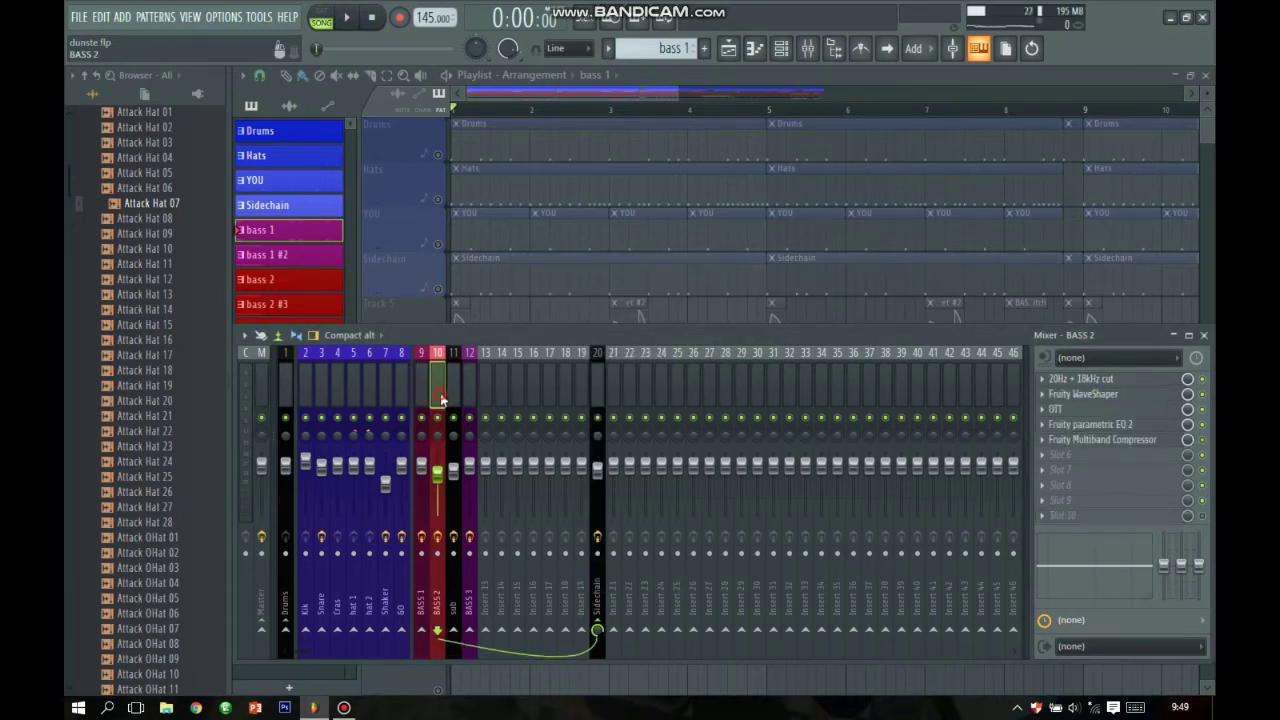
click(1080, 379)
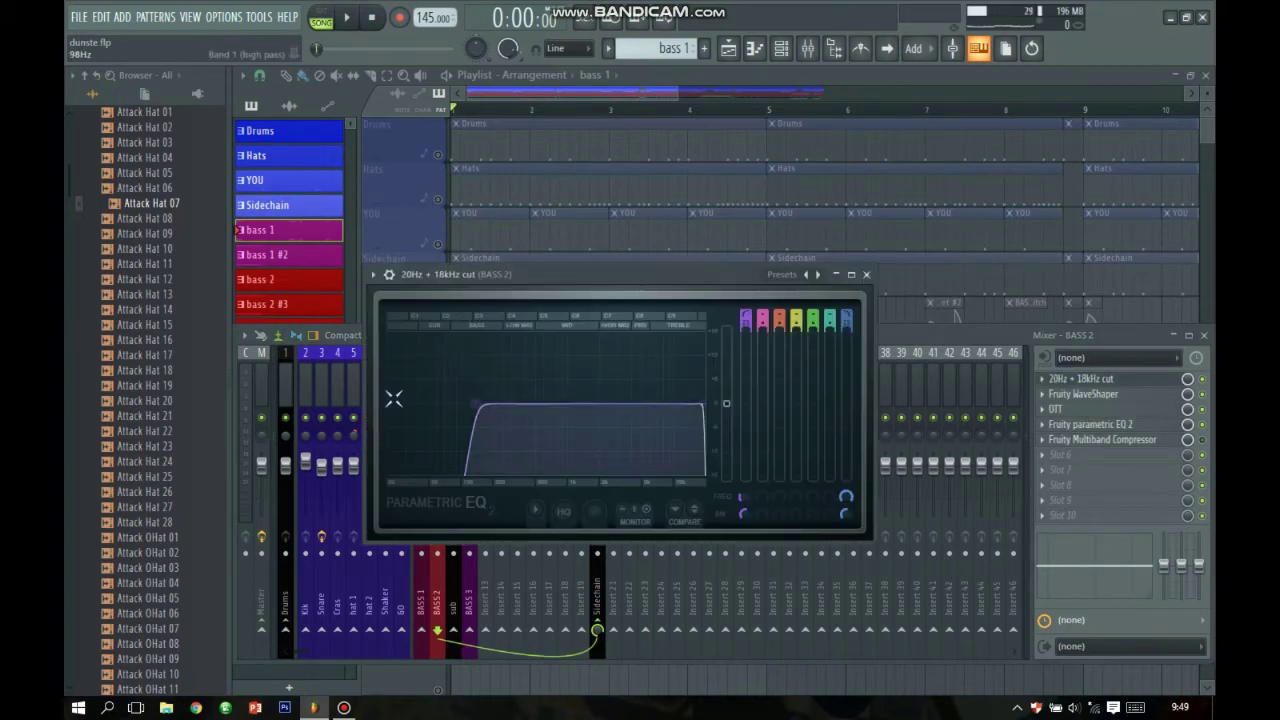
click(866, 274)
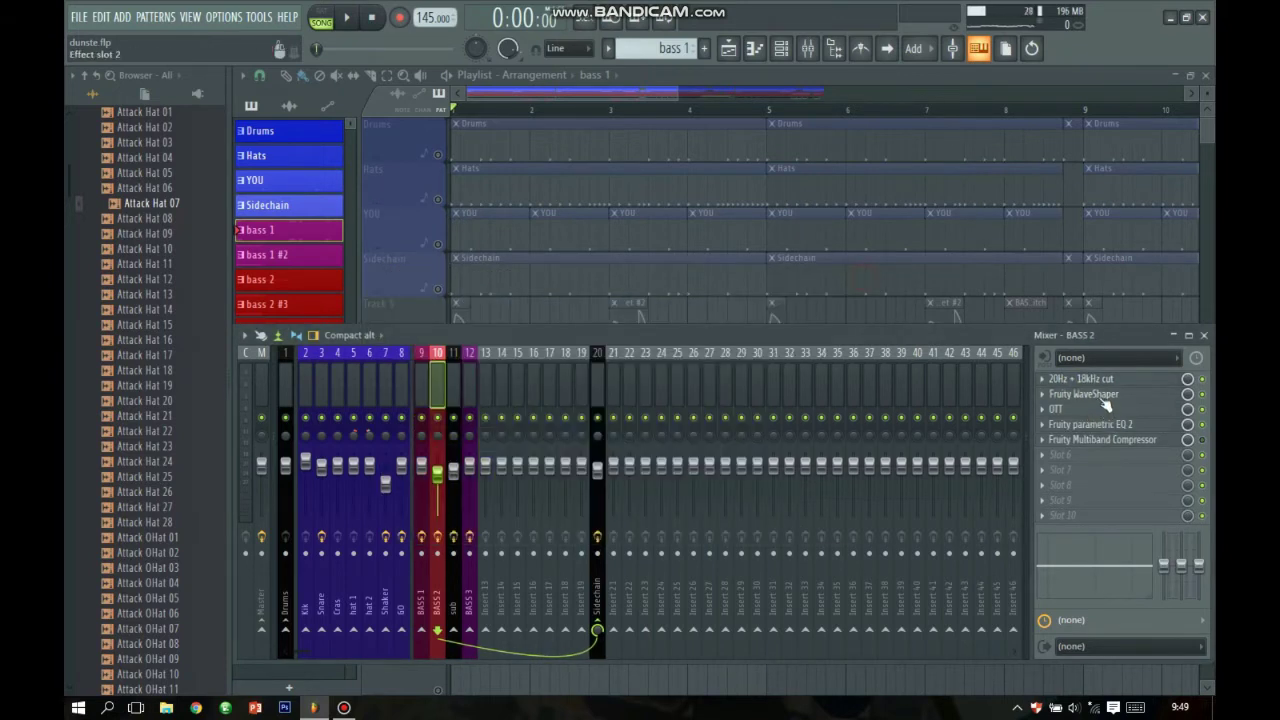
click(1095, 395)
click(766, 250)
click(1056, 409)
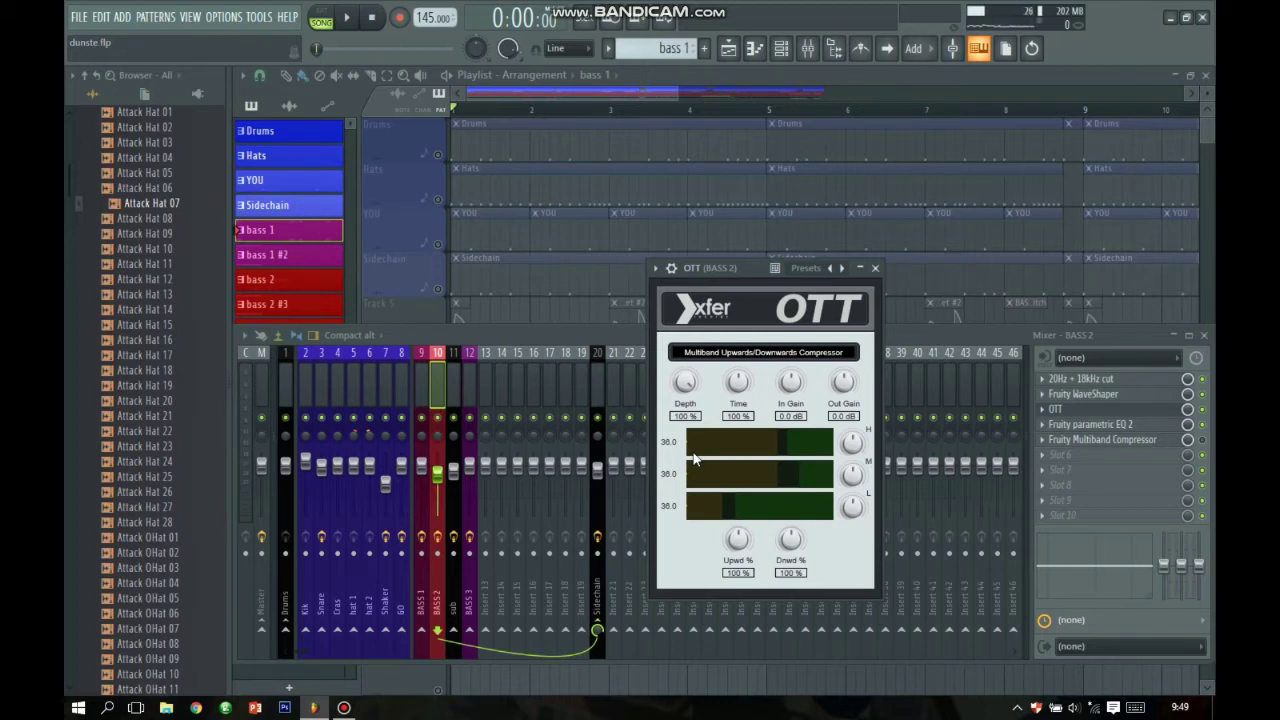
click(876, 268)
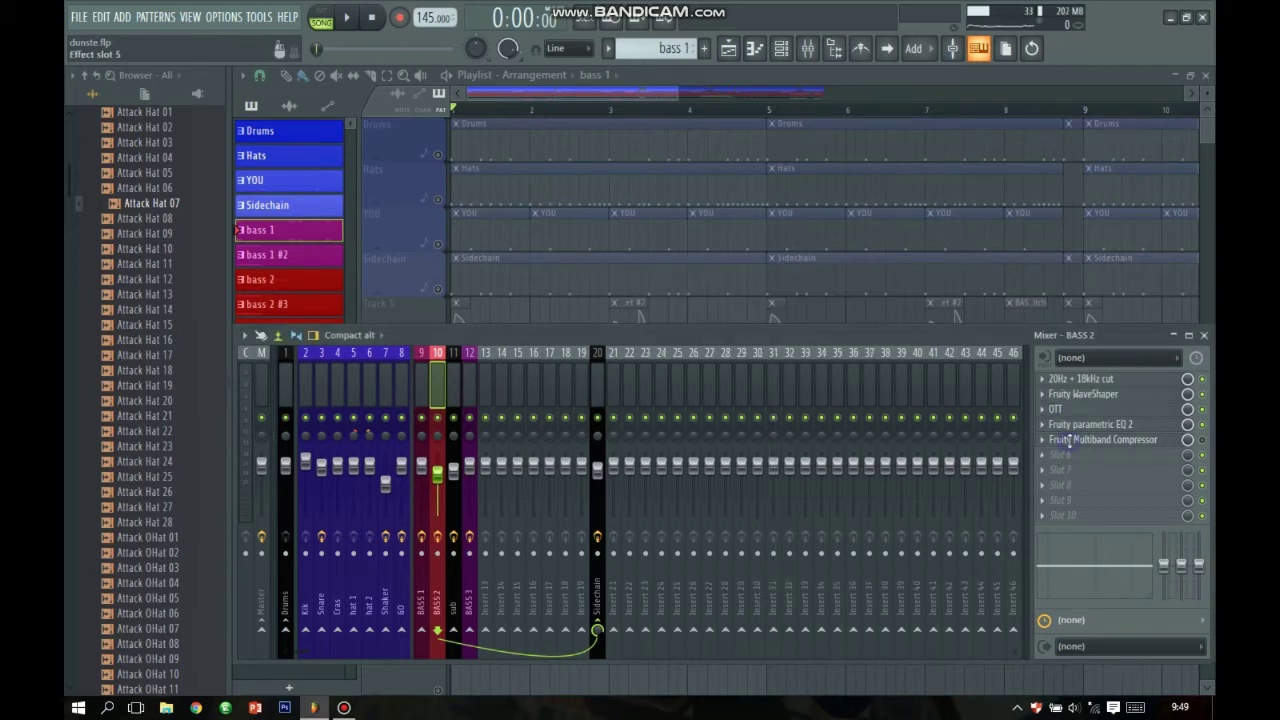
- View the Fruity Multiband Compressor and Fruity parametric EQ 2 on the BASS 2 mixer track, and close the mixer
click(1062, 440)
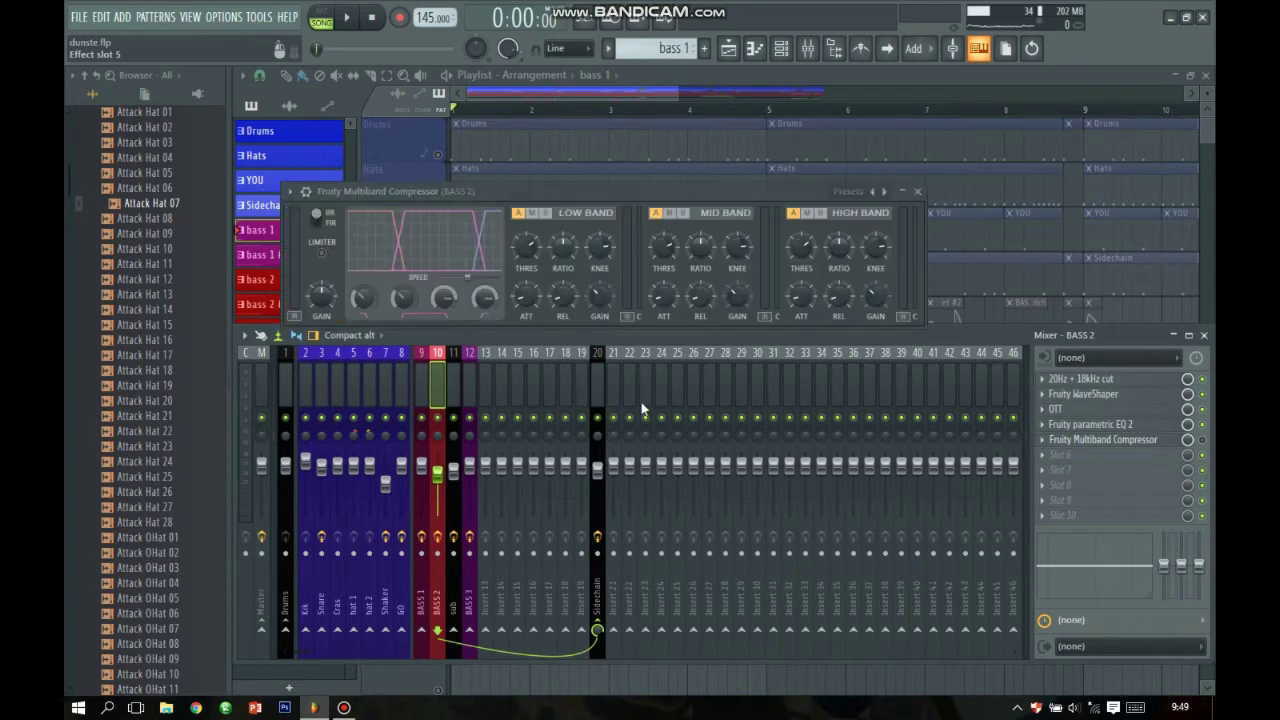
click(917, 191)
click(1090, 424)
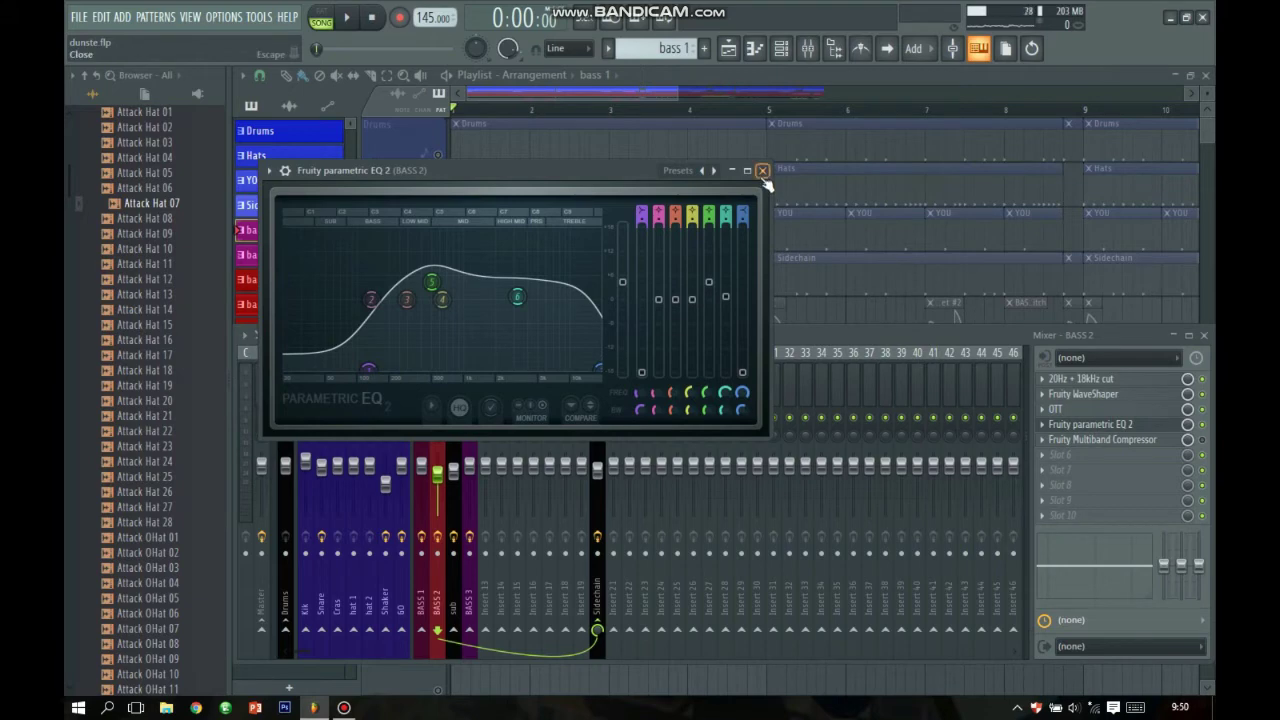
click(762, 170)
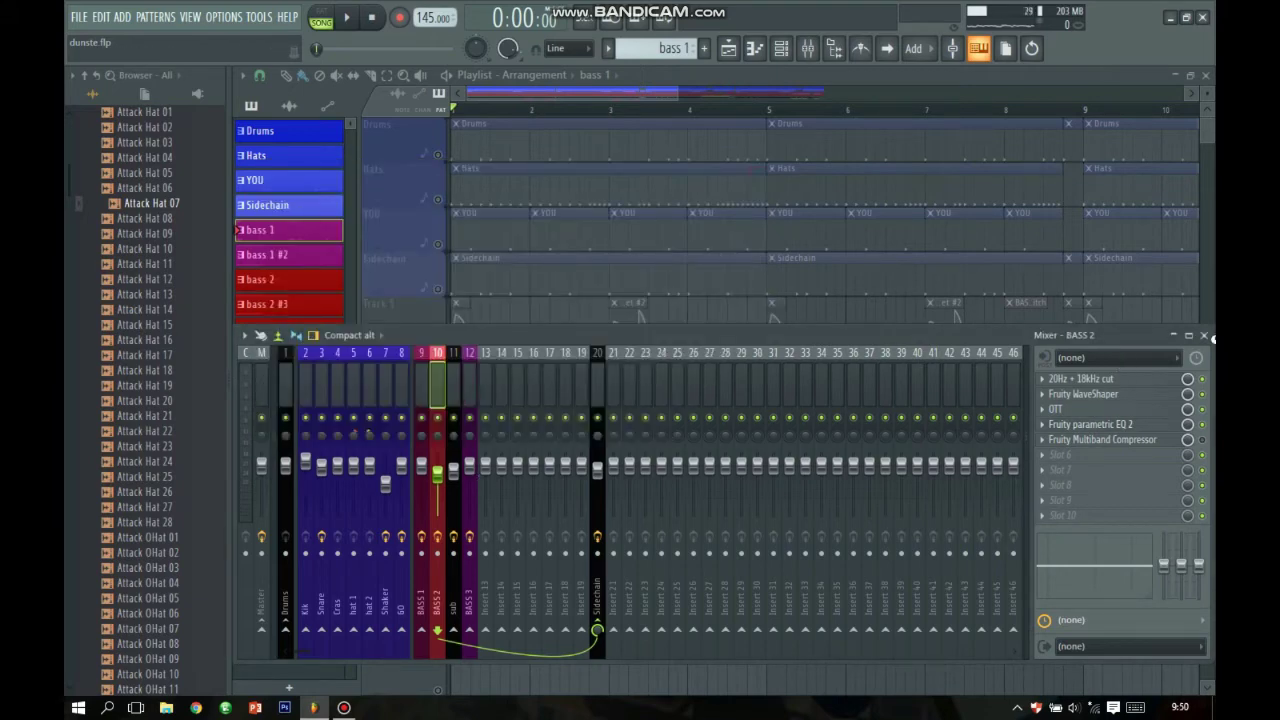
click(1205, 337)
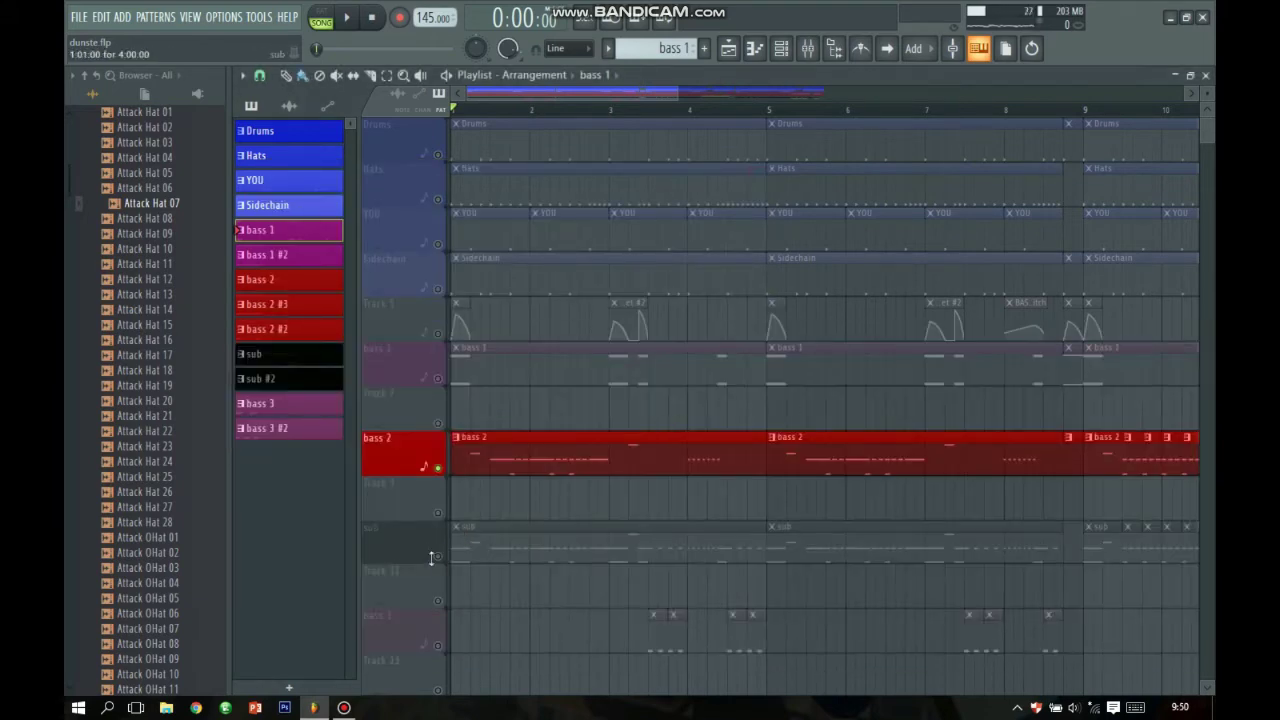
- Solo the sub track, inspect the sub channel's synth settings, and close the channel rack
click(781, 48)
click(370, 470)
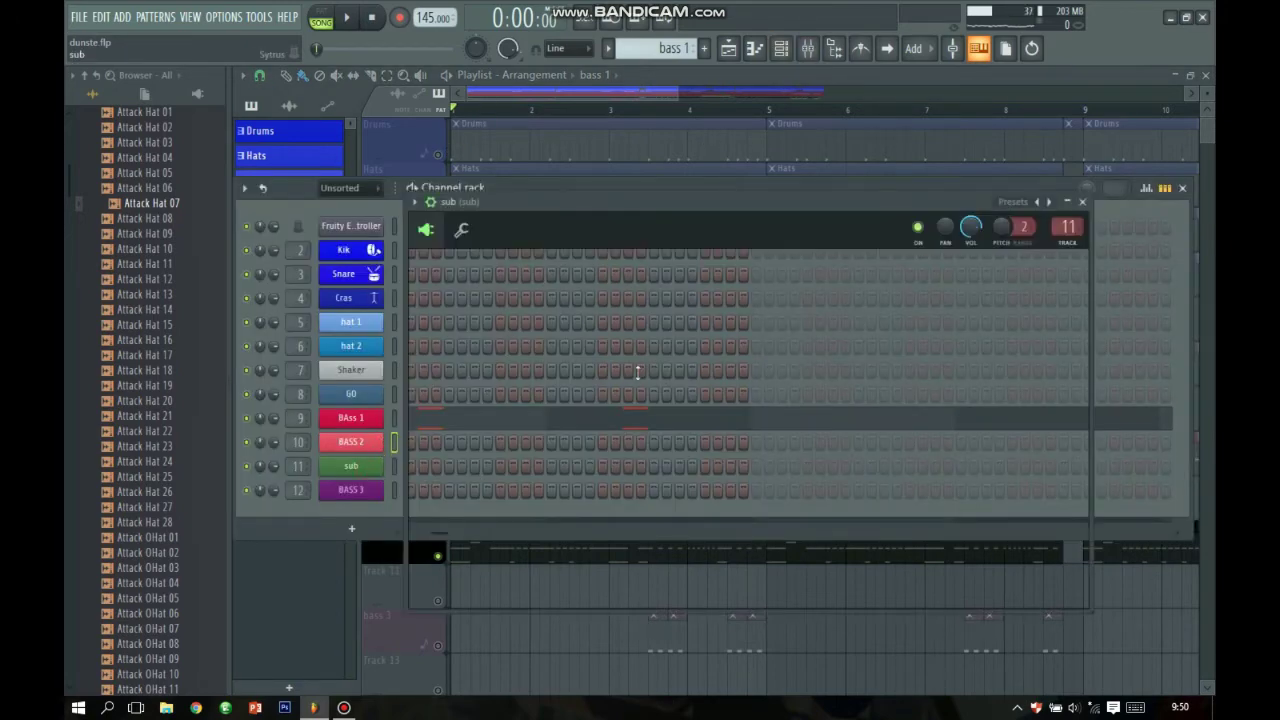
click(1082, 202)
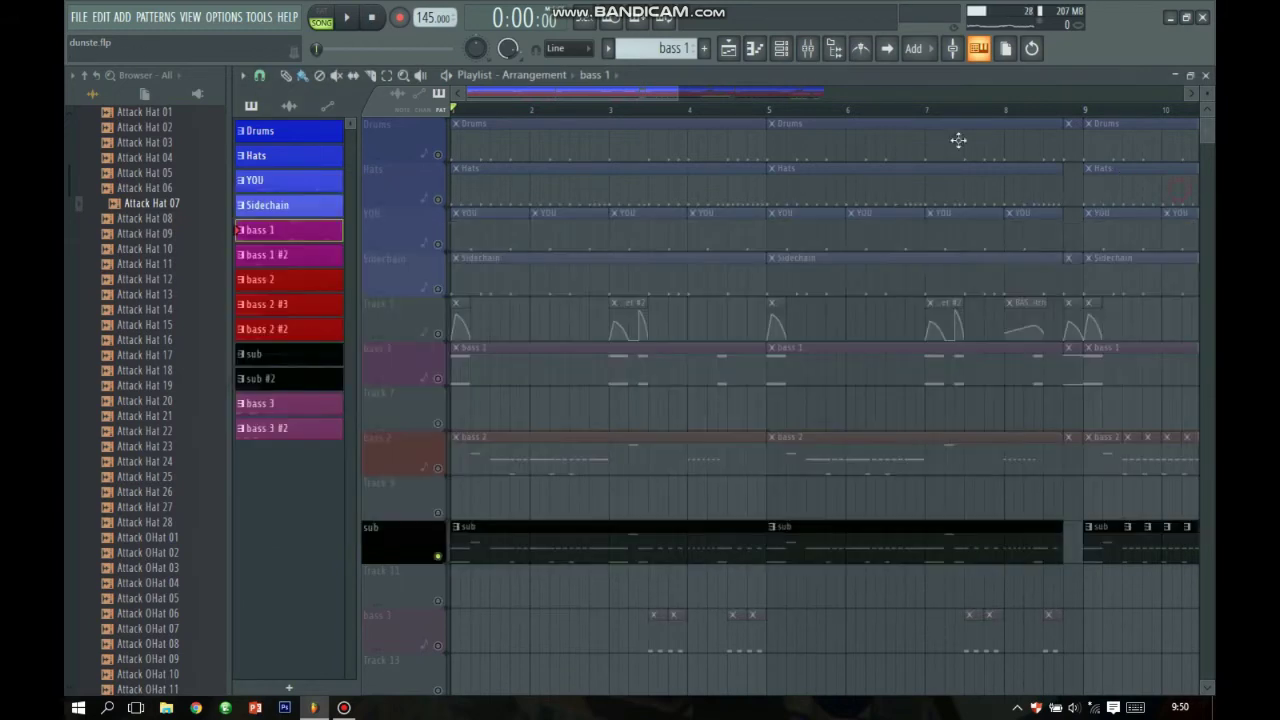
click(1182, 188)
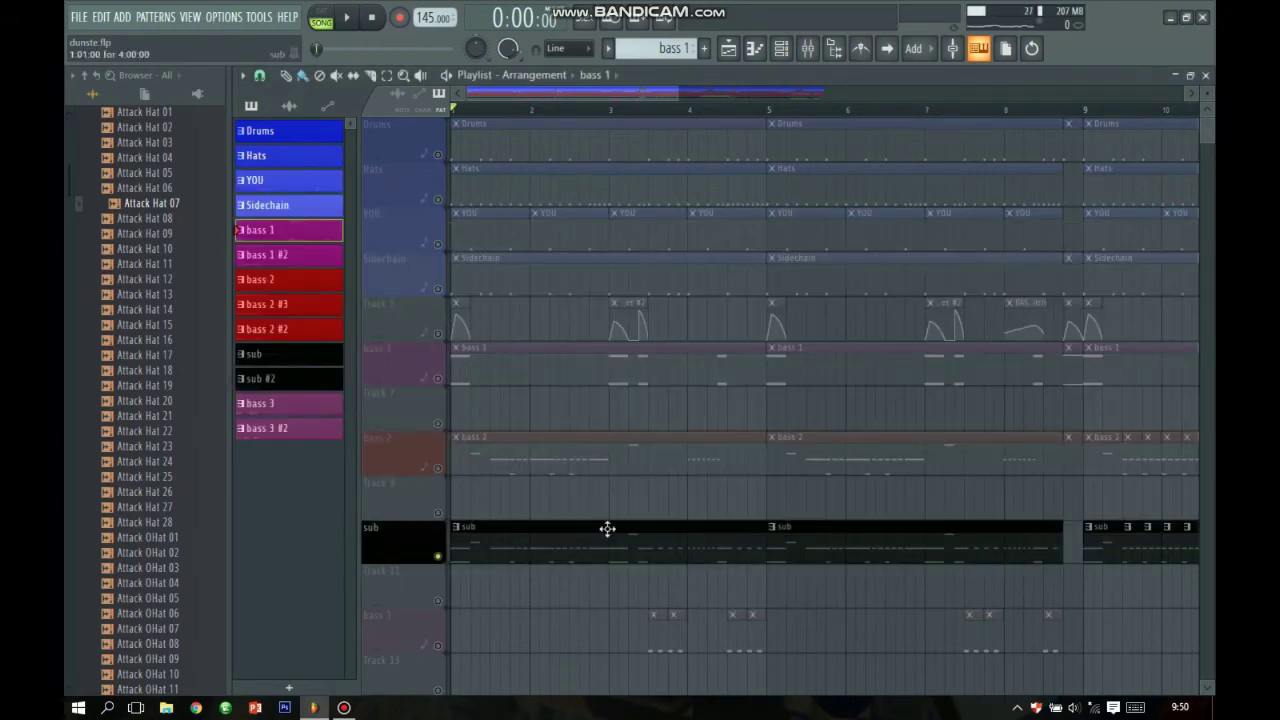
- Play the soloed sub track and check its mixer routing during playback
key(space)
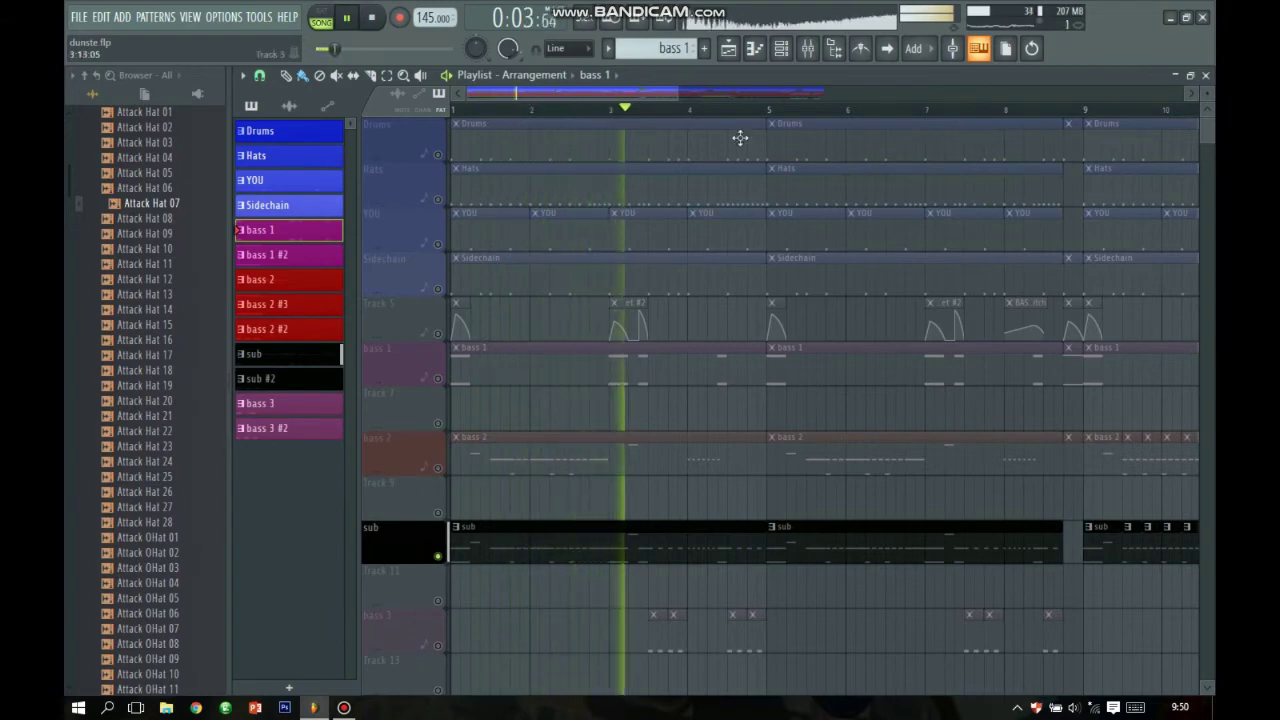
click(809, 52)
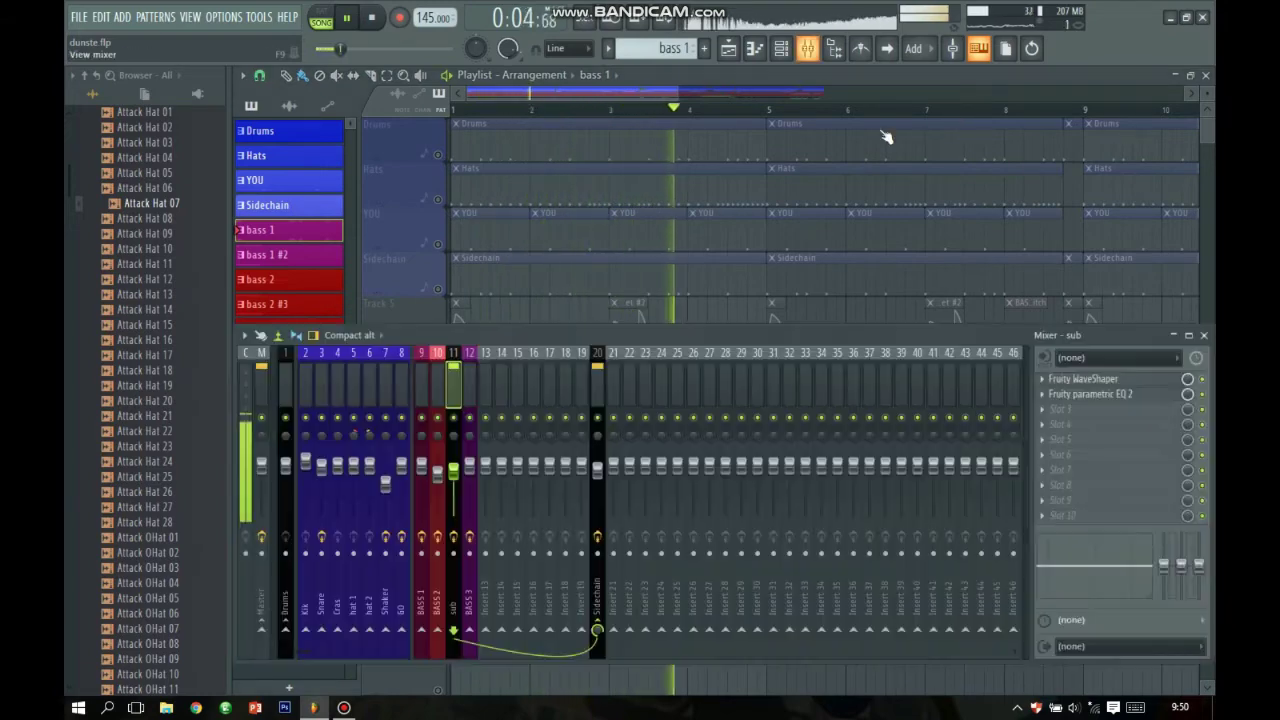
click(1203, 338)
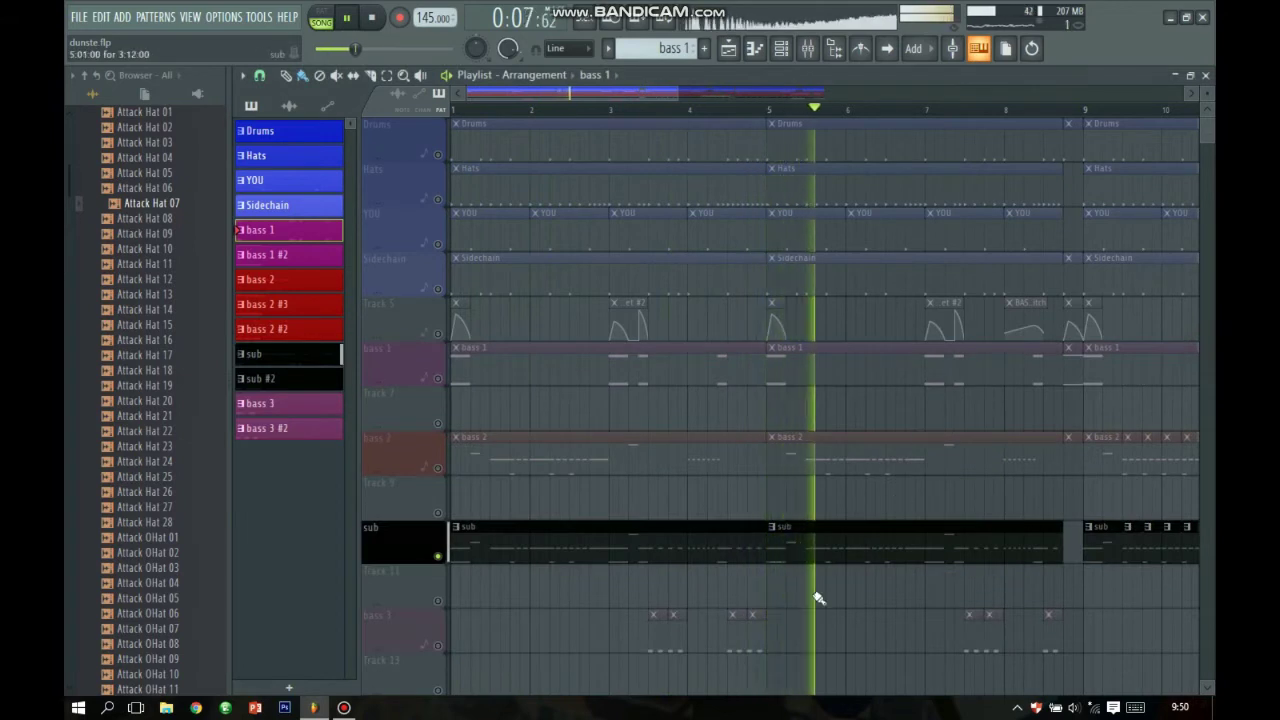
key(space)
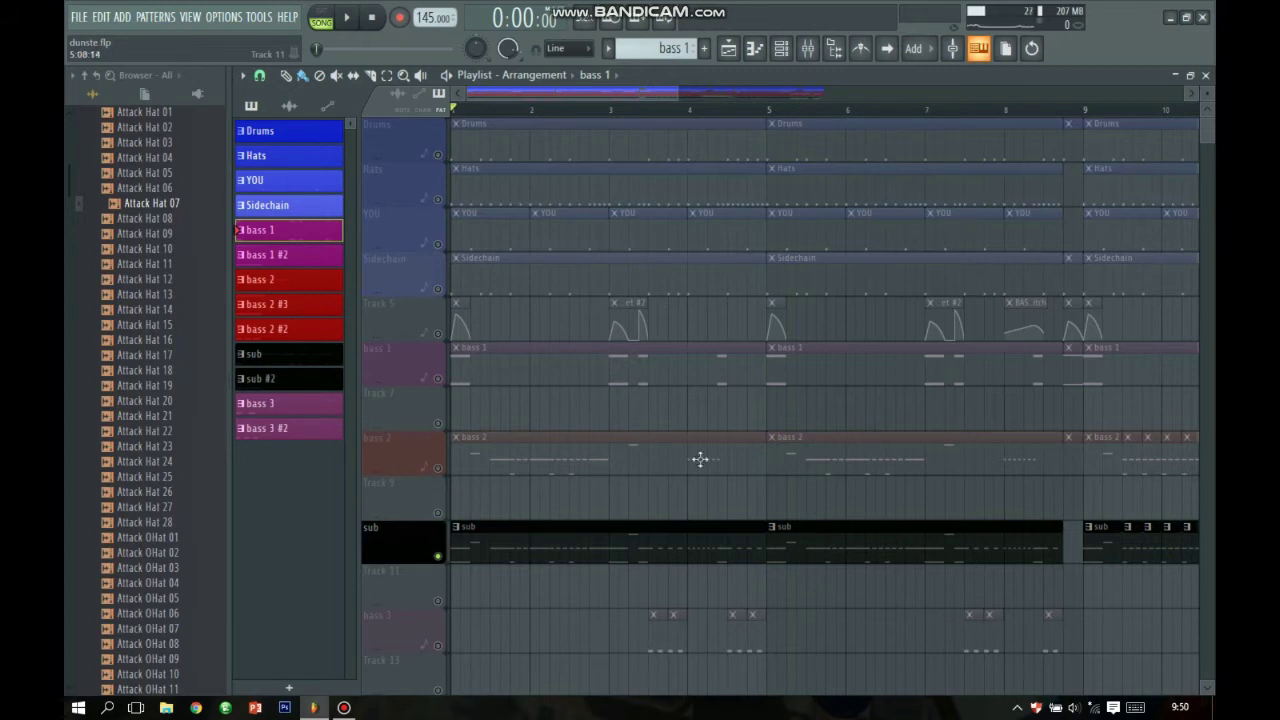
- Inspect the Fruity WaveShaper and Fruity parametric EQ 2 on the sub mixer track, and close the mixer
click(808, 48)
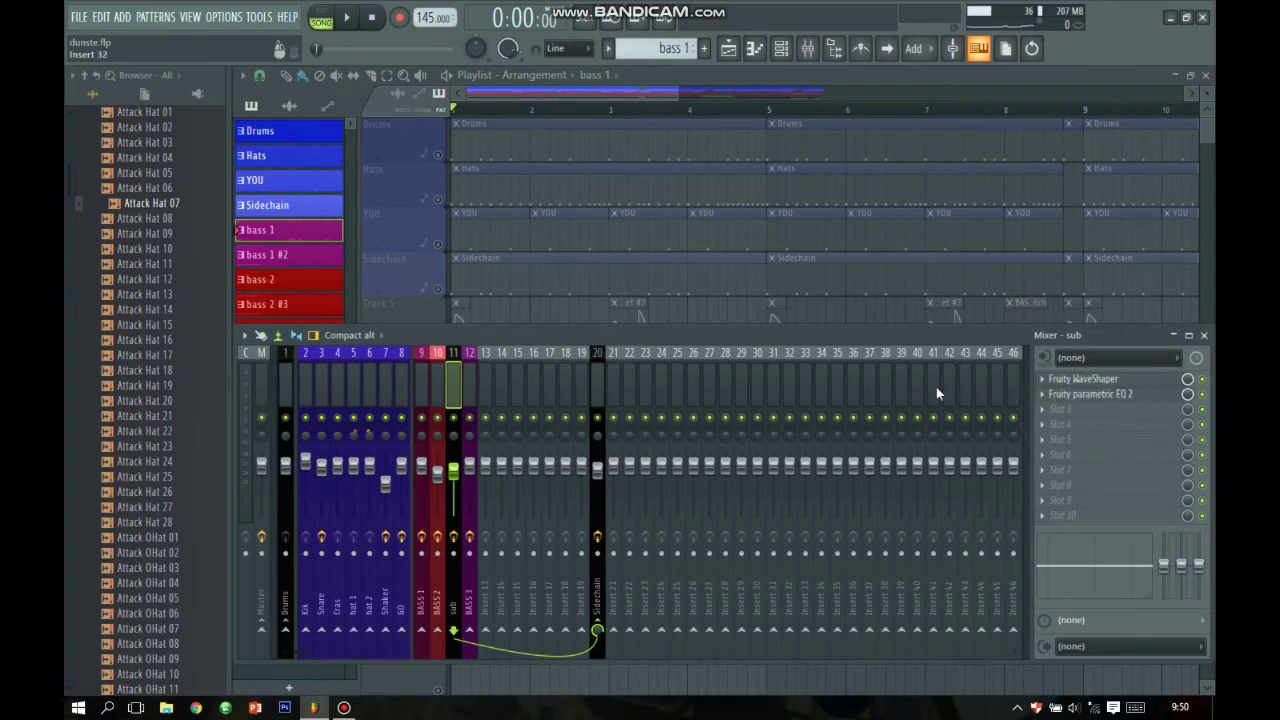
click(1131, 380)
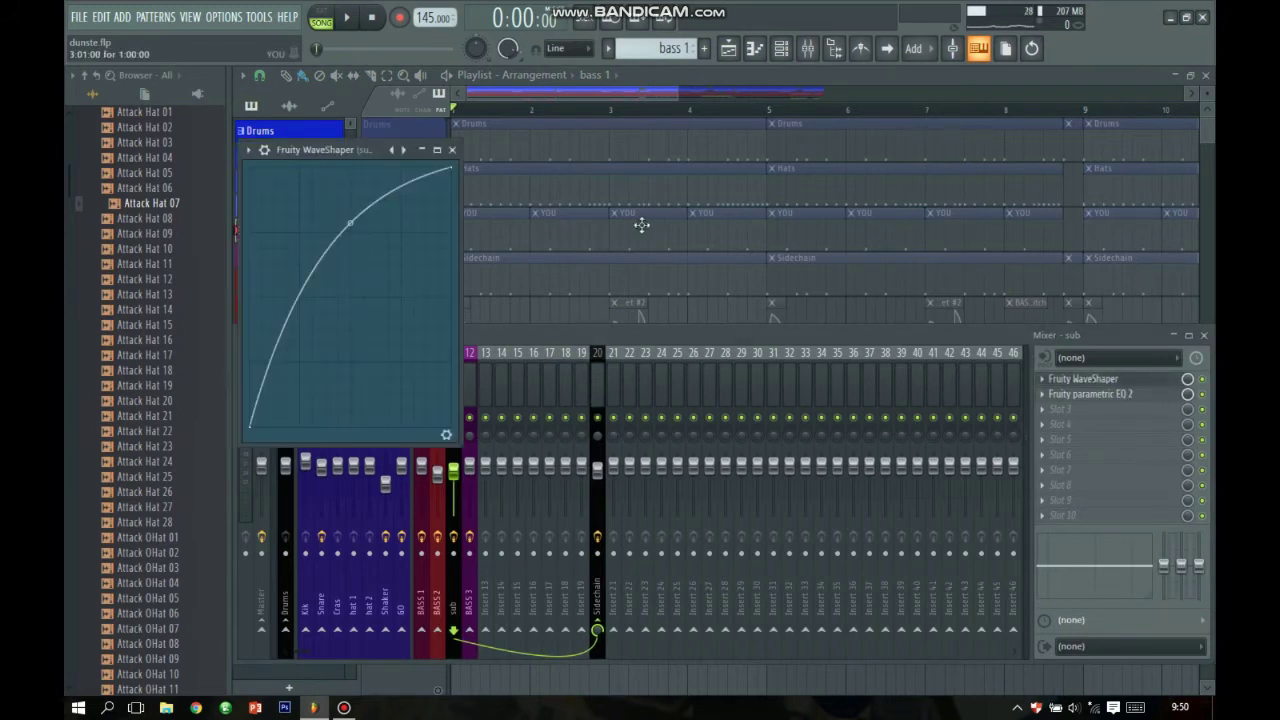
click(451, 149)
click(1085, 394)
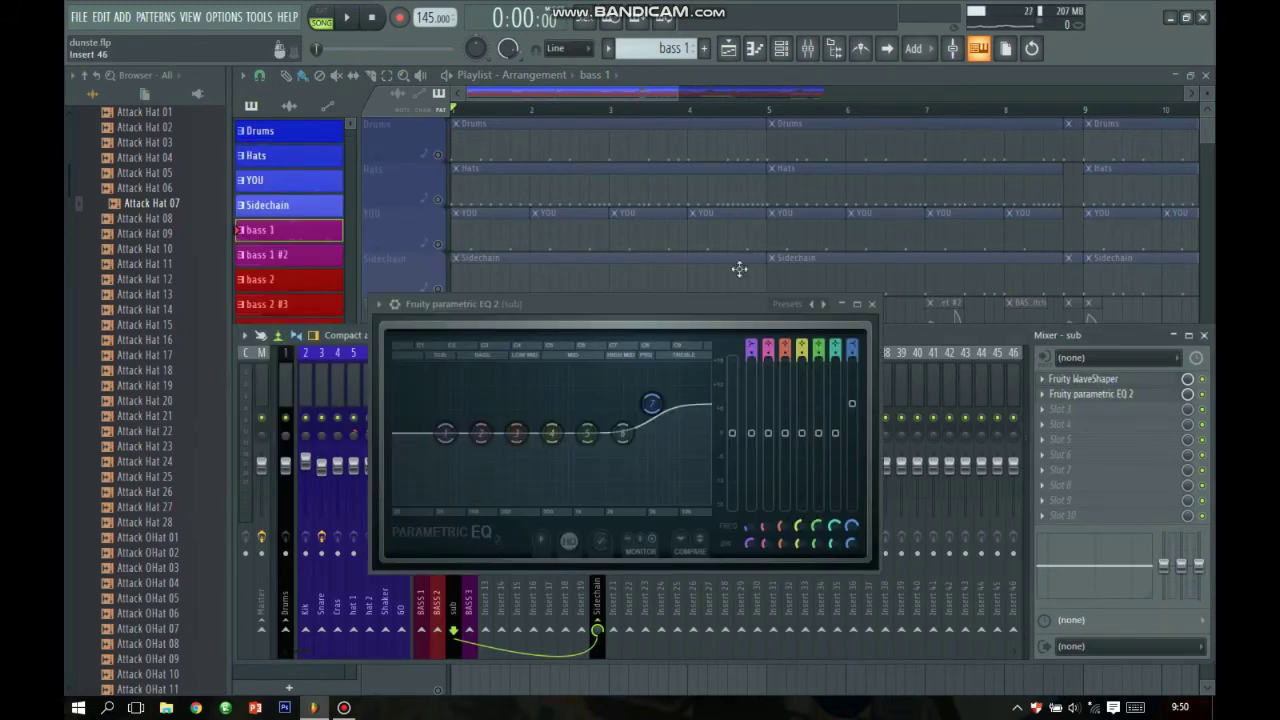
click(871, 303)
click(1203, 335)
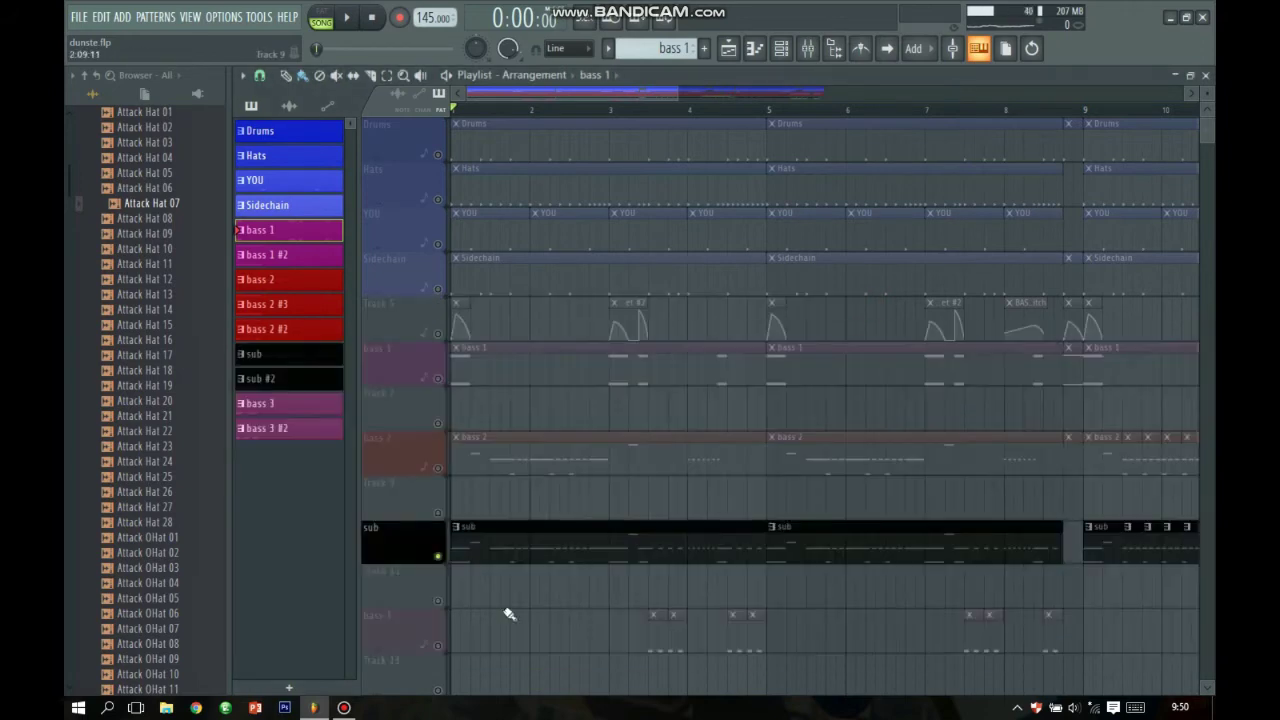
- Solo the bass 3 track and move the playback position to its first clip
scroll(490, 620, down, 1)
right_click(438, 591)
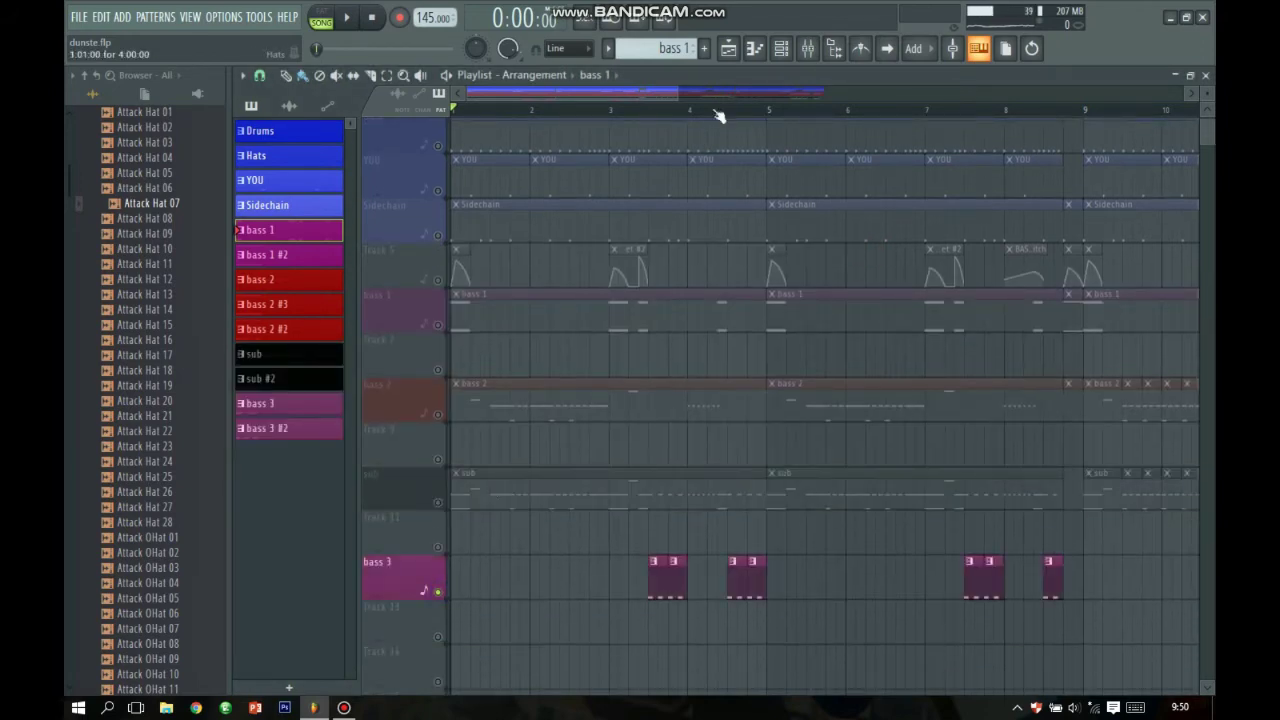
click(658, 112)
- Switch to the bass 3 pattern in the channel rack and inspect the BASS 3 channel's Sytrus settings
click(782, 48)
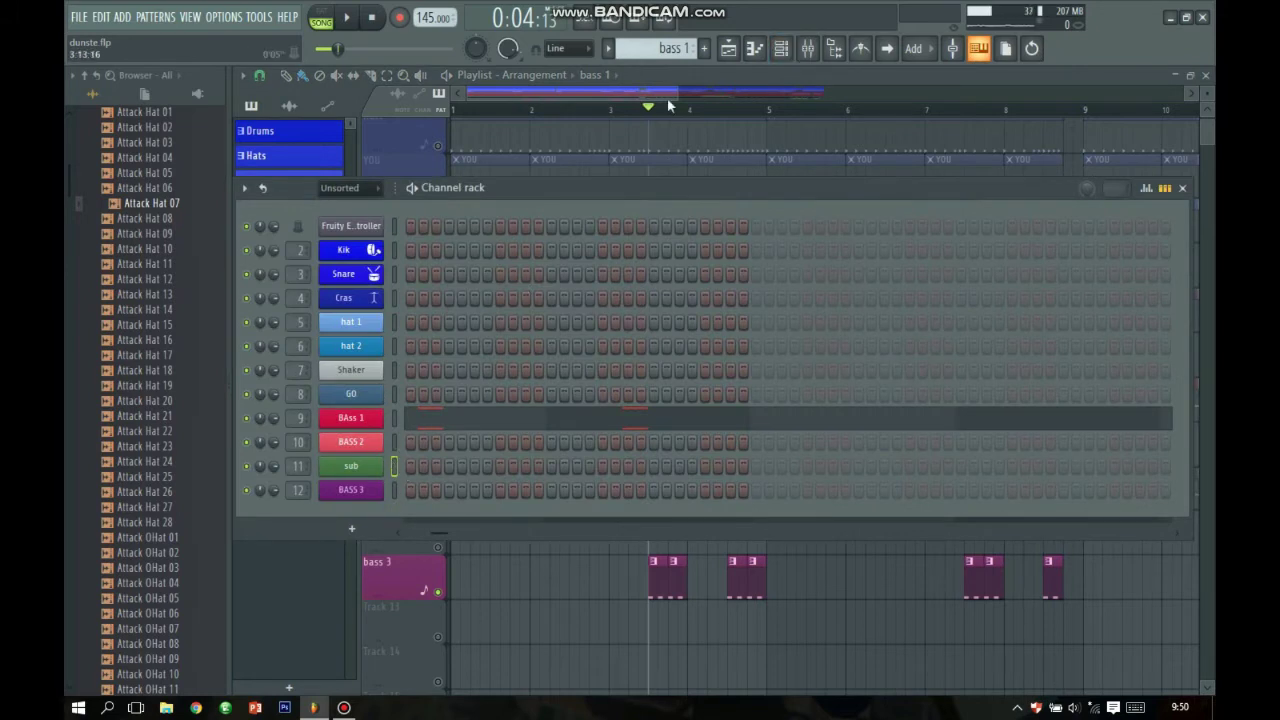
key(KP_Add)
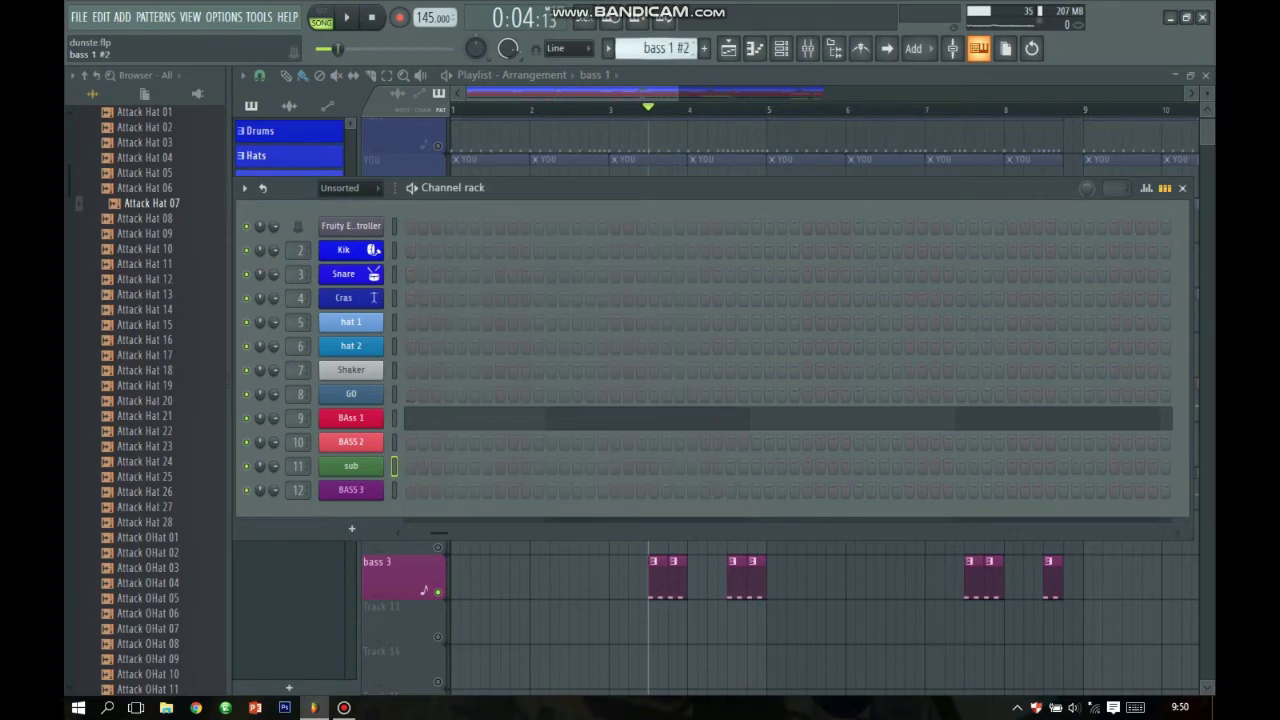
key(Down)
key(KP_Add)
key(KP_Add)
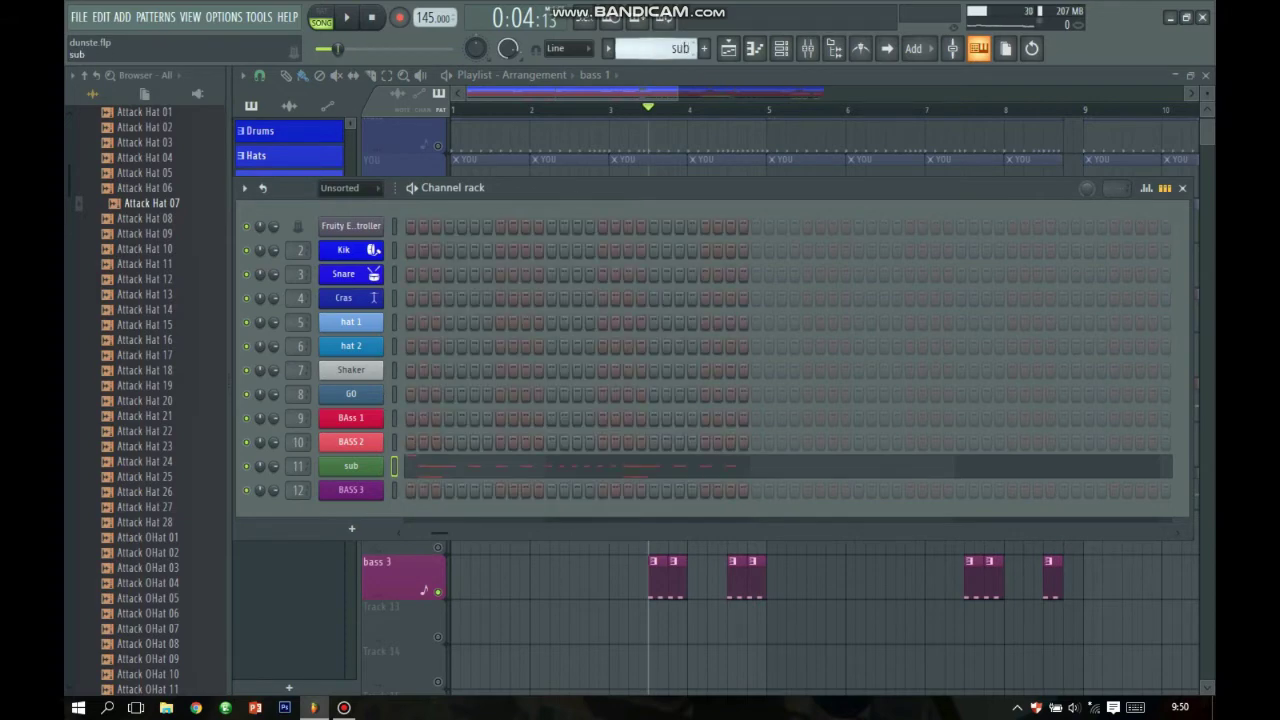
click(394, 492)
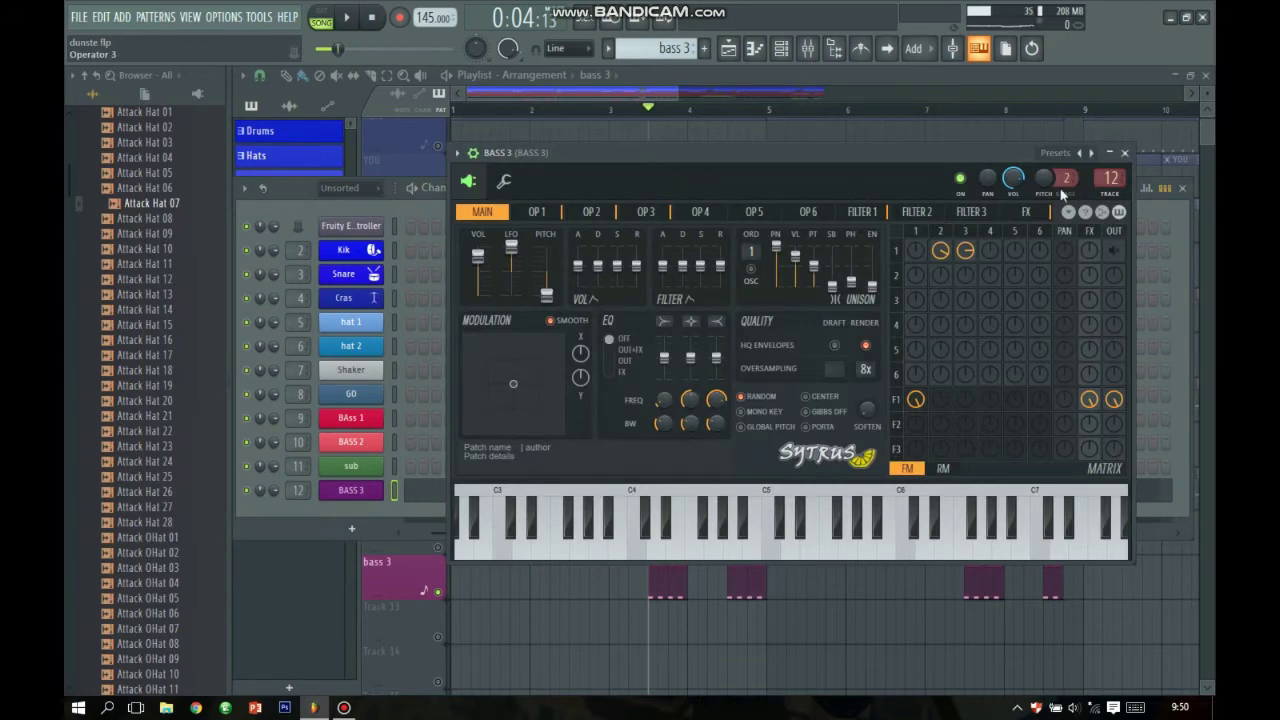
click(1124, 153)
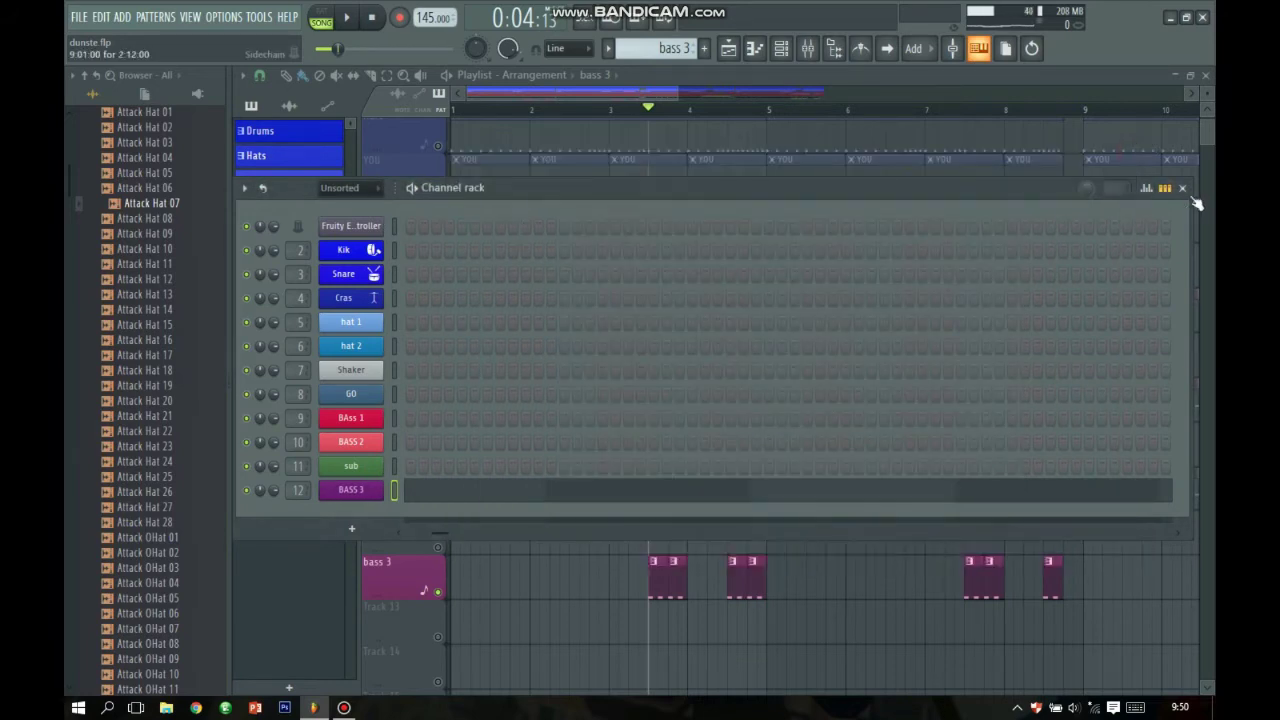
- Close the channel rack and play the soloed bass 3 track from its first clip
click(1182, 188)
key(space)
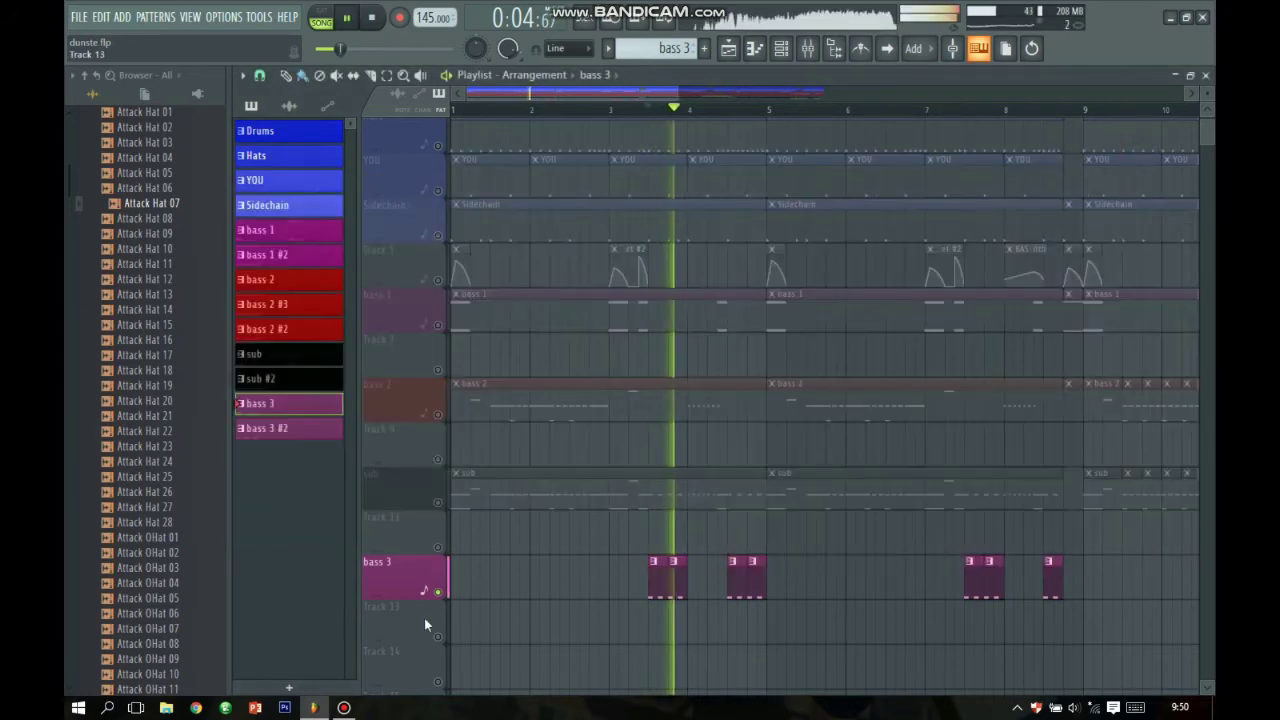
key(space)
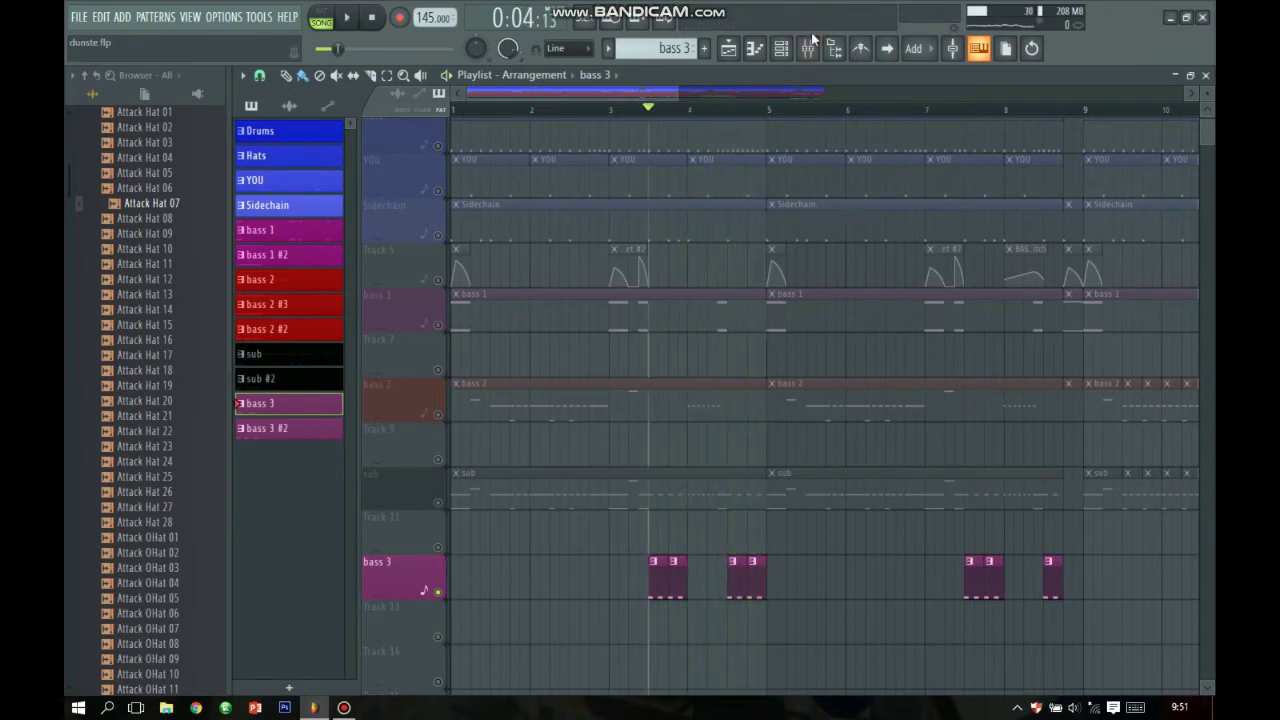
- Inspect the 20Hz + 18kHz cut EQ and Fruity Compressor on the BASS 3 mixer track, and close the mixer
click(808, 48)
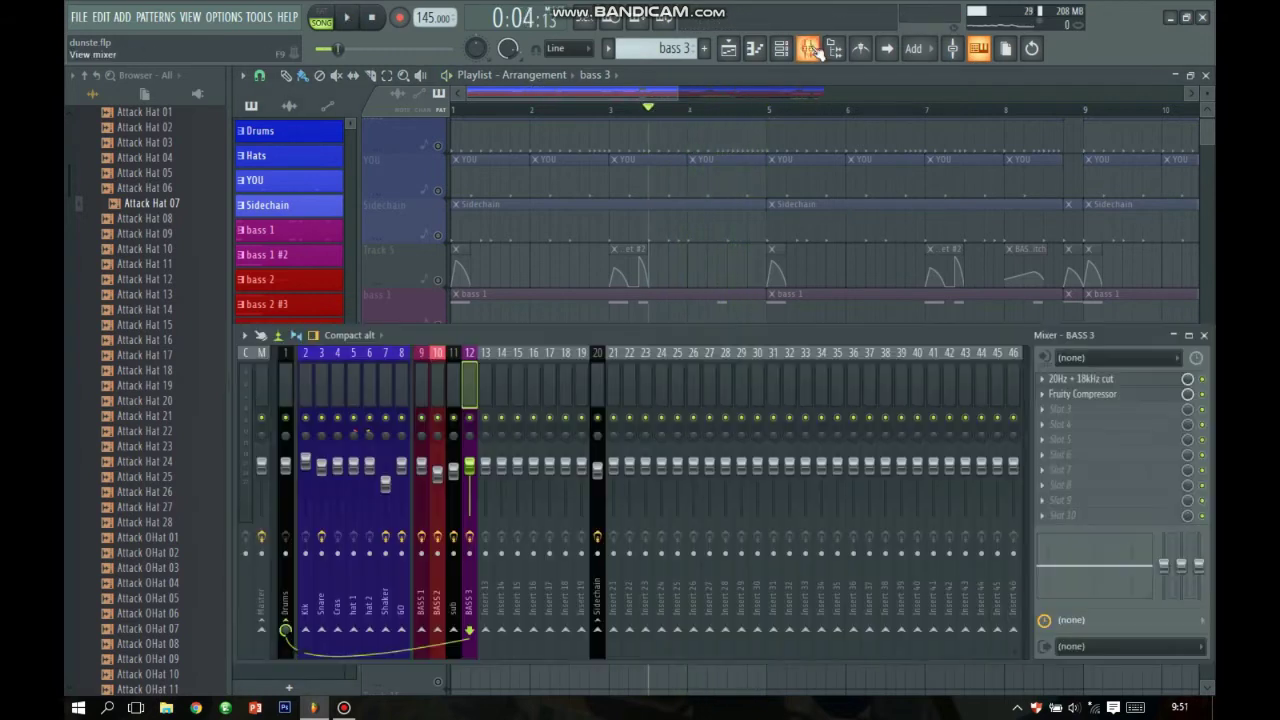
click(1148, 381)
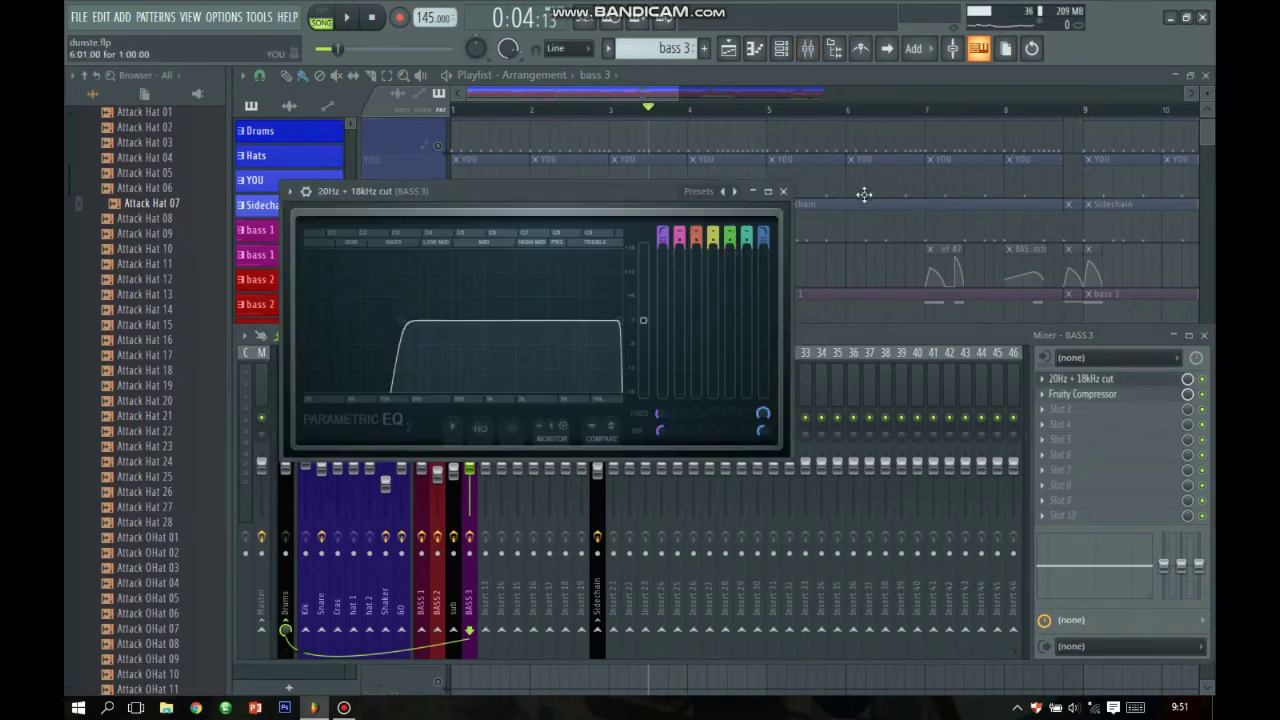
click(784, 192)
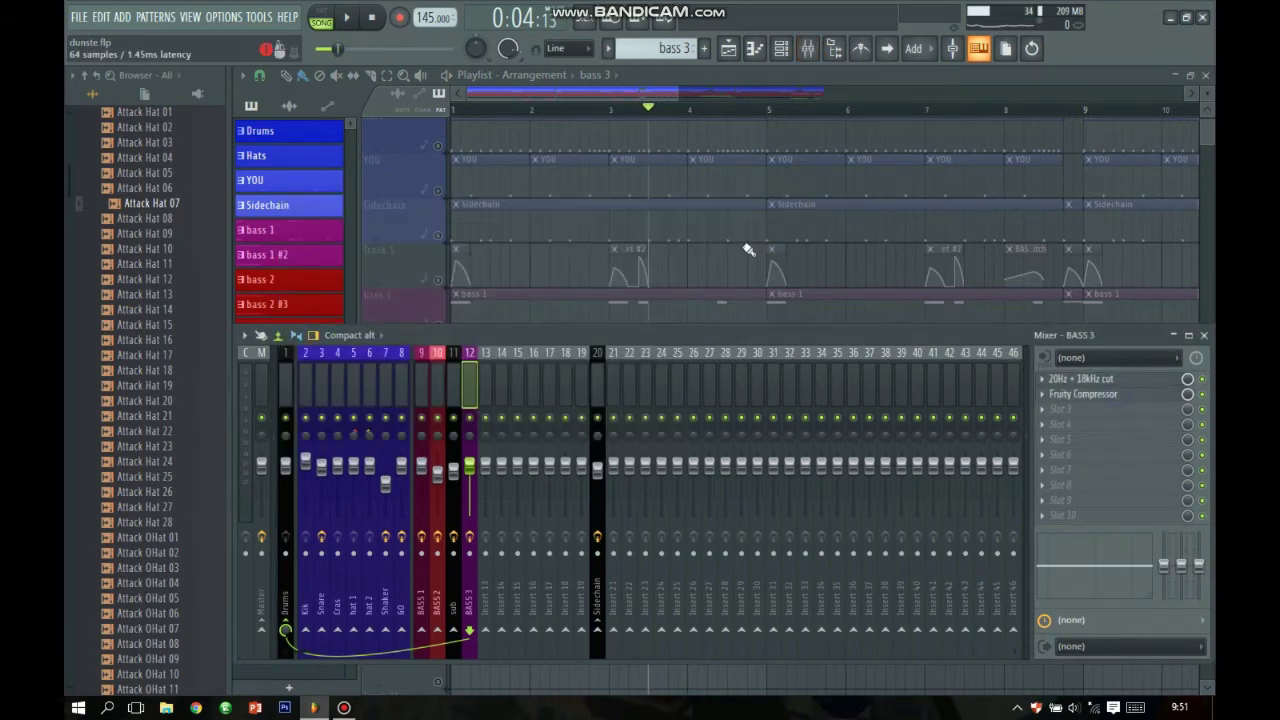
click(1083, 394)
click(960, 323)
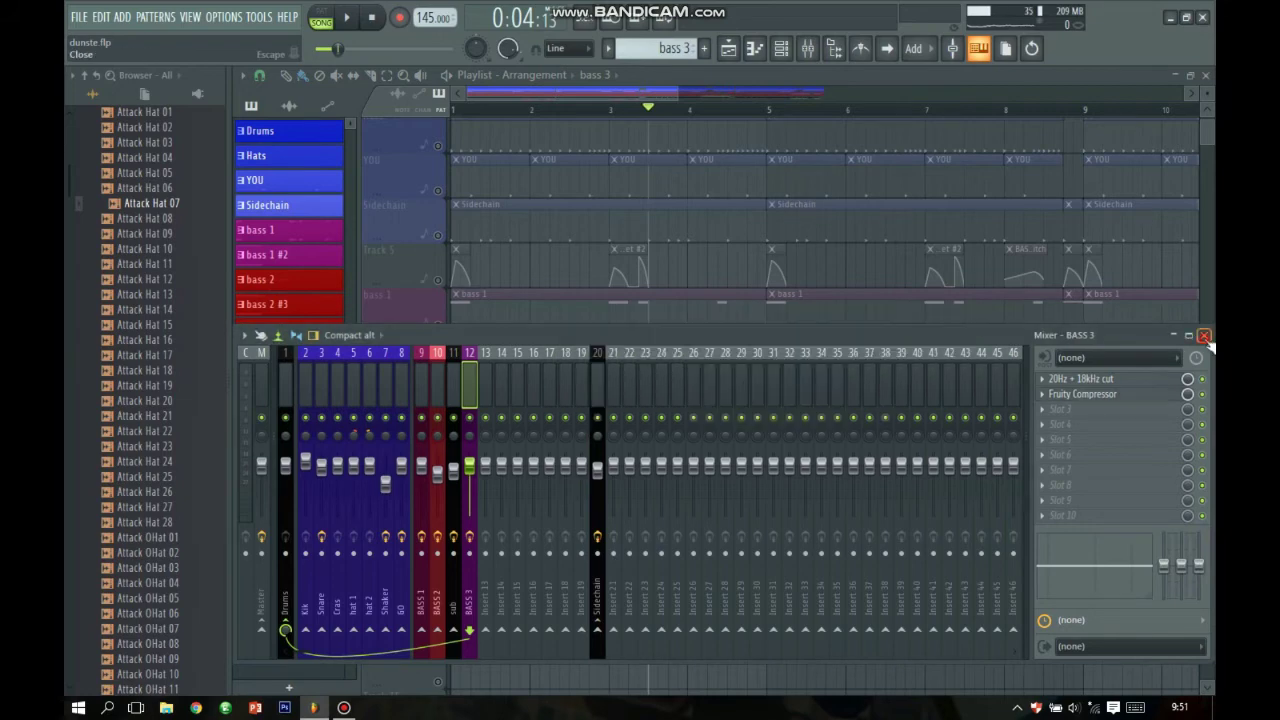
click(1204, 336)
- Unsolo bass 3 so all tracks are active, and play the arrangement from bar 1
click(437, 415)
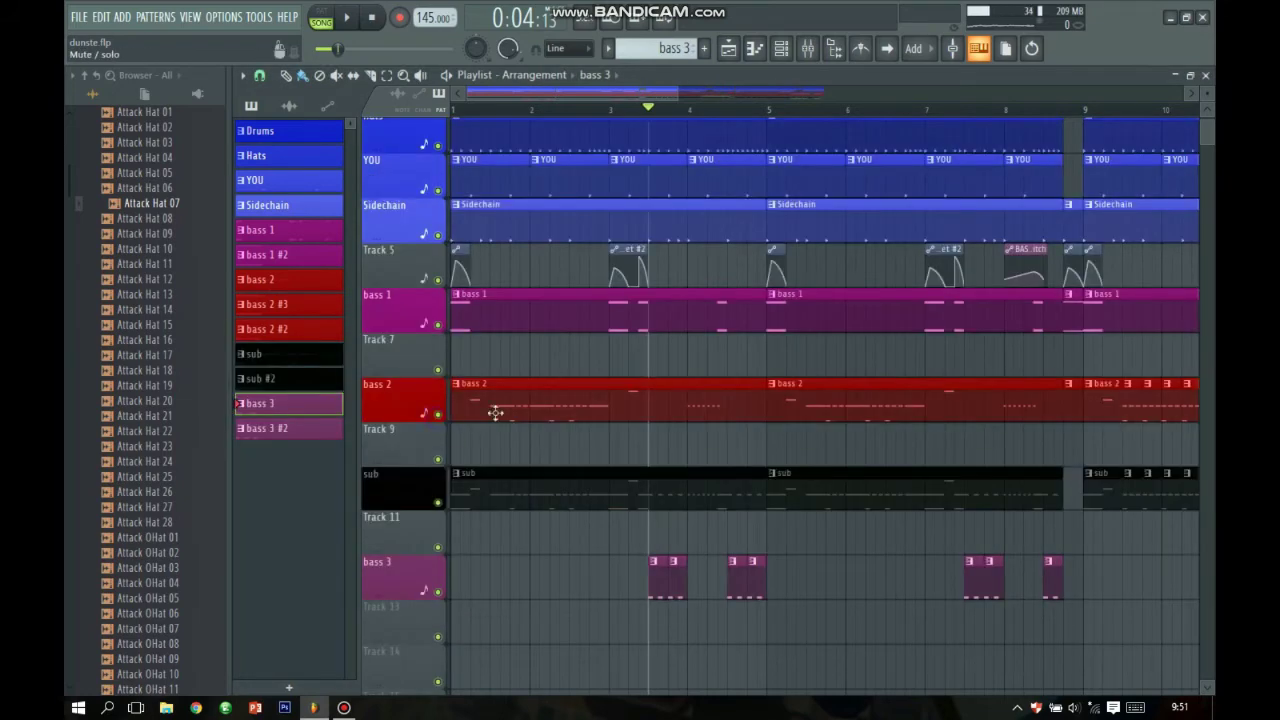
click(463, 110)
key(space)
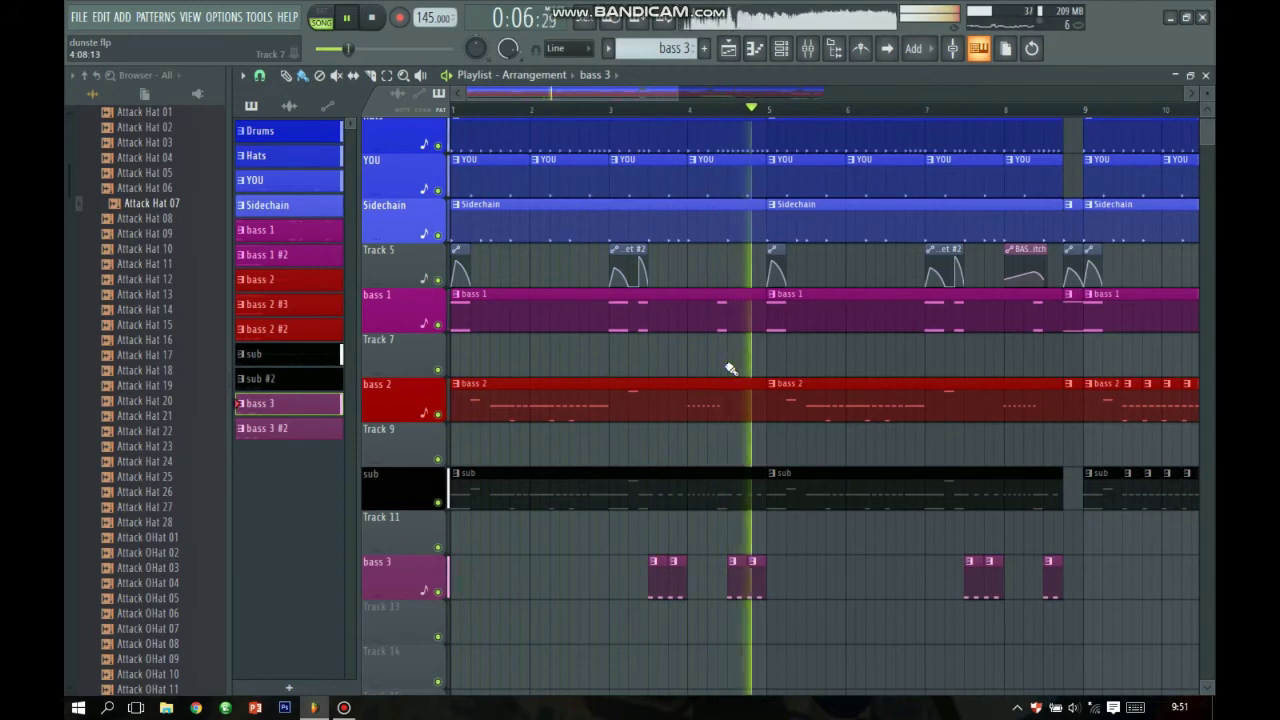
key(space)
- Play the arrangement's first section again from bar 1, and its second half from bar 5
scroll(622, 96, down, 3)
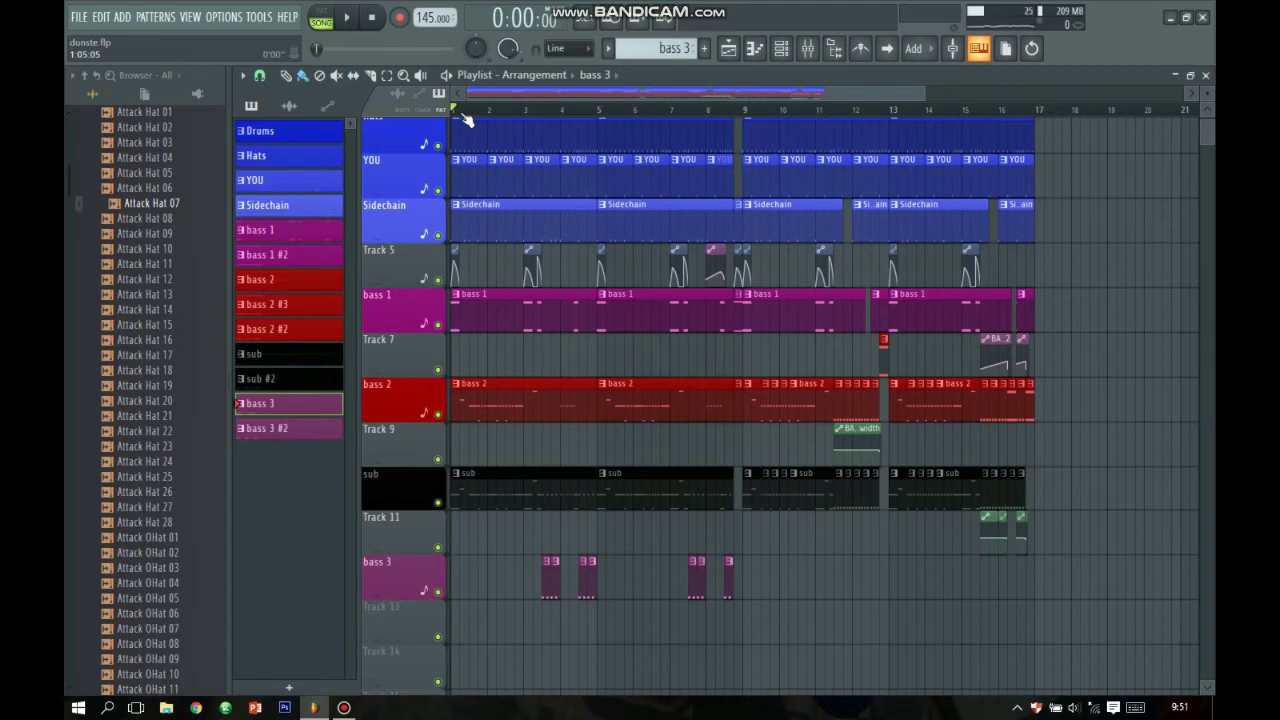
key(space)
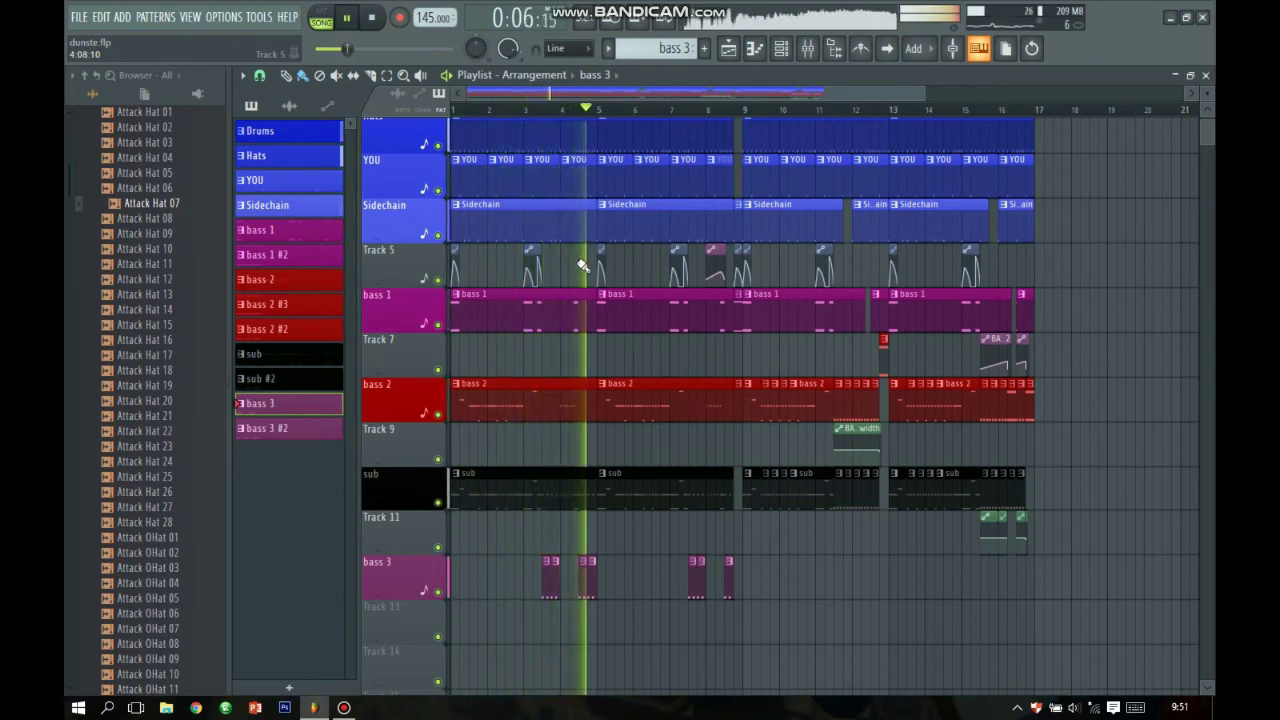
key(space)
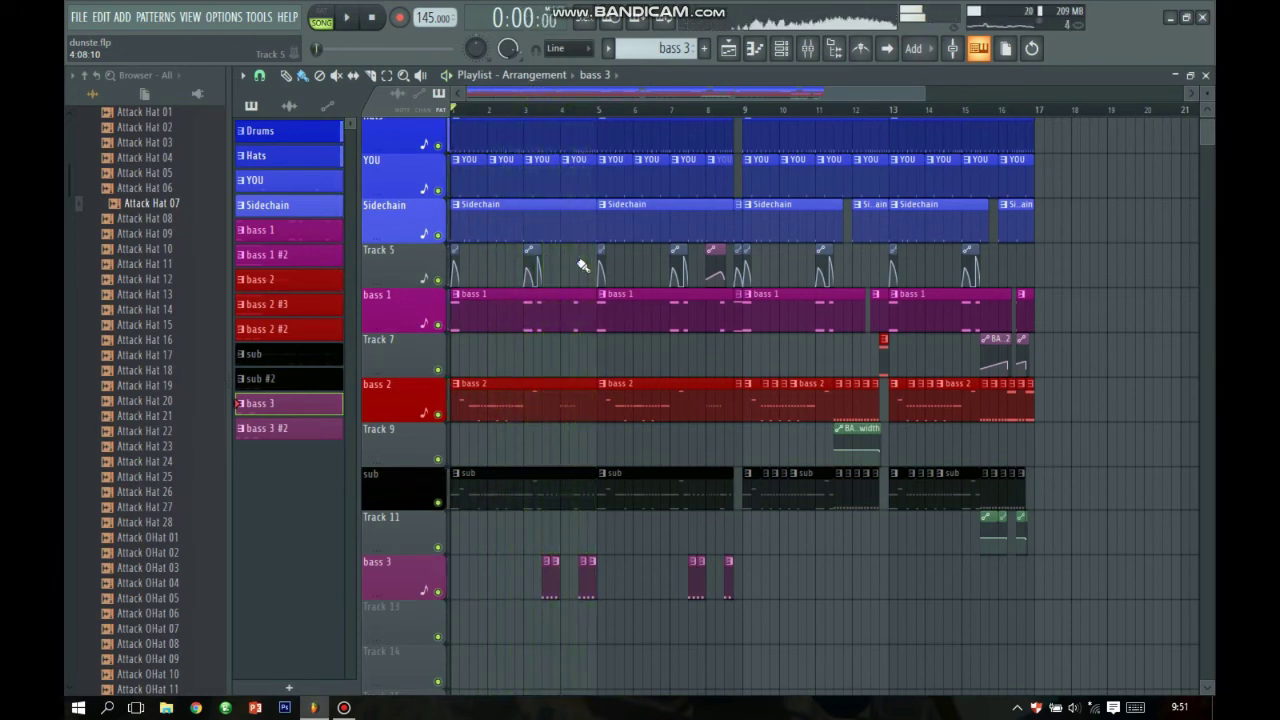
click(600, 108)
key(space)
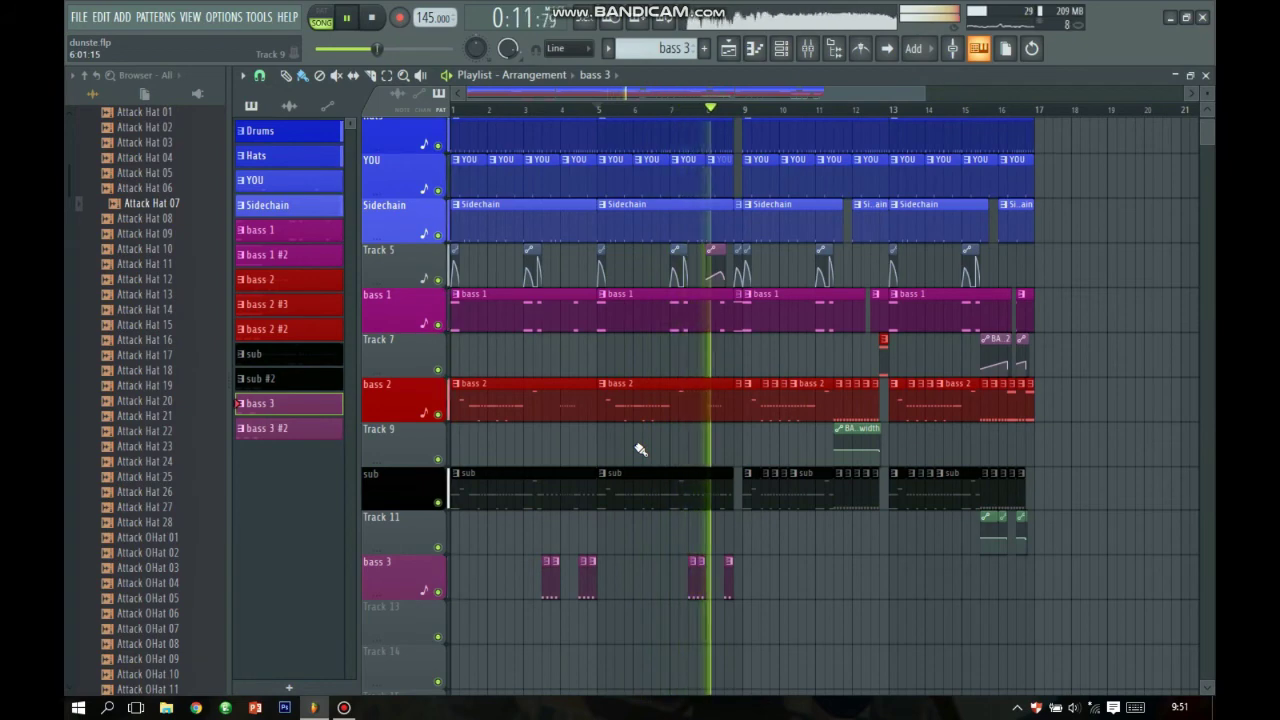
key(space)
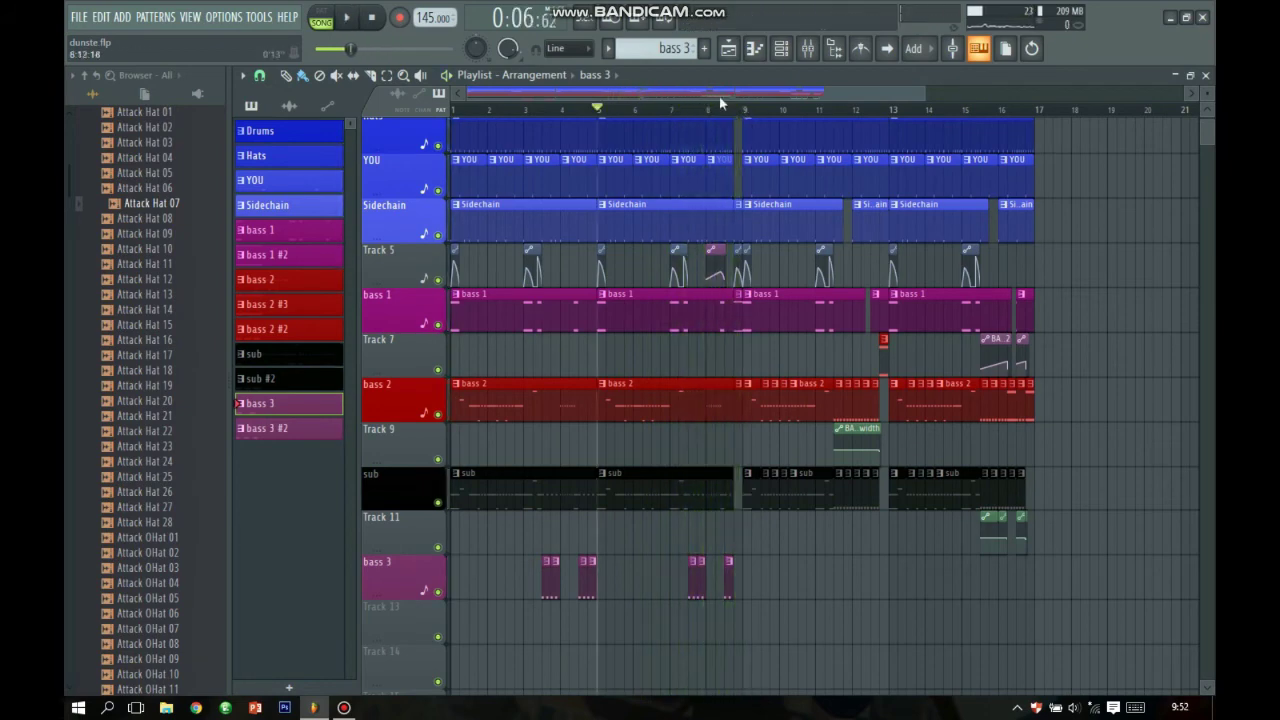
- Move the BASS 2 - Main pitch automation clip at bar 8 from Track 5 to Track 7, and play from bar 8
scroll(720, 98, up, 5)
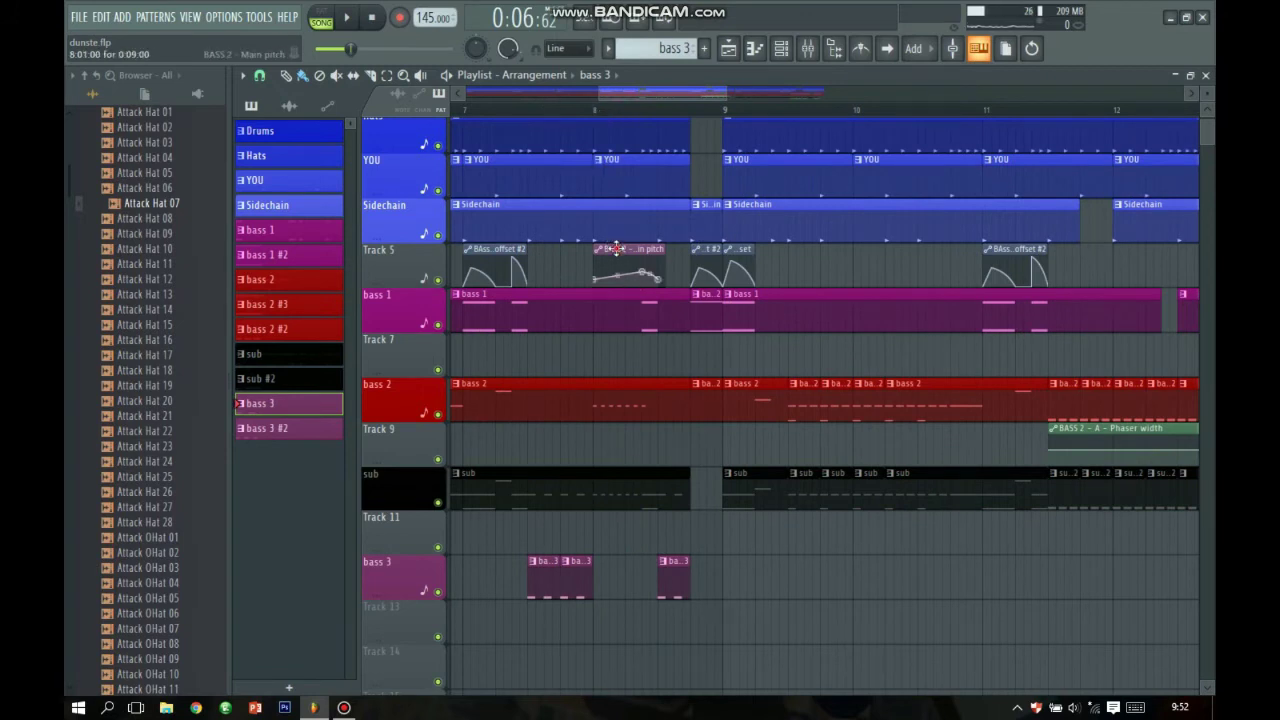
drag(616, 248, 619, 331)
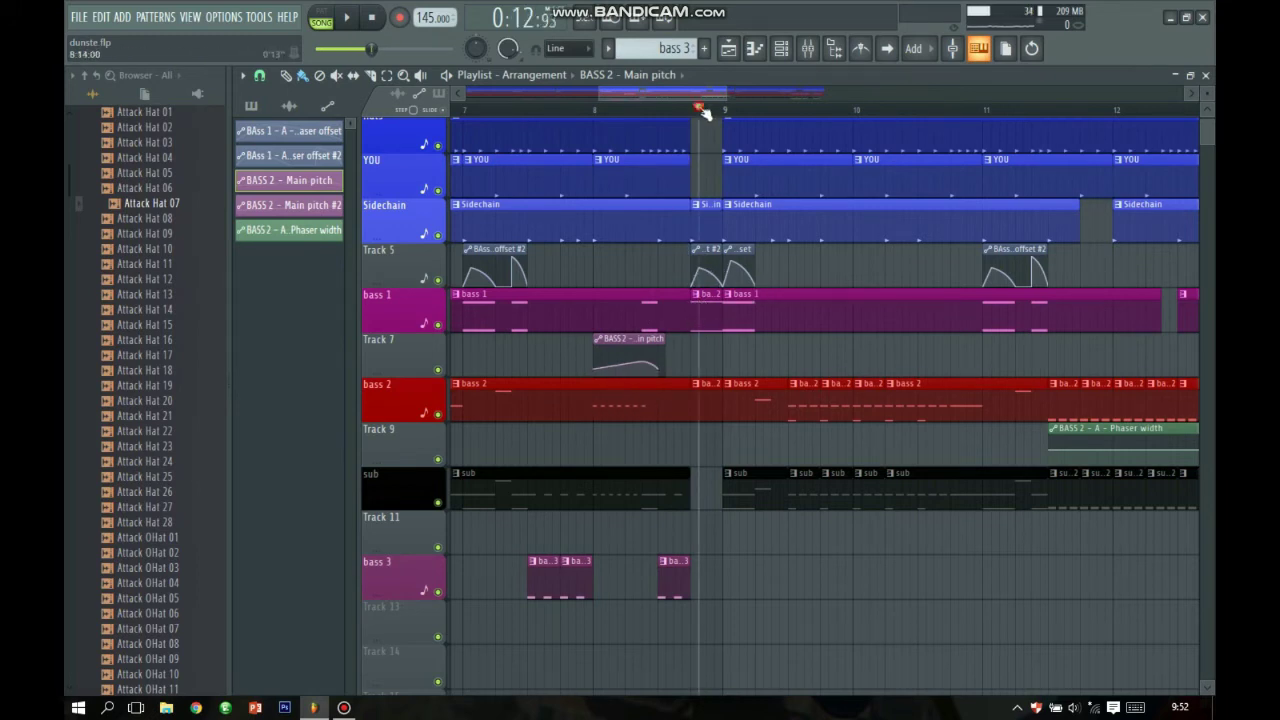
drag(702, 117, 690, 112)
click(598, 108)
key(space)
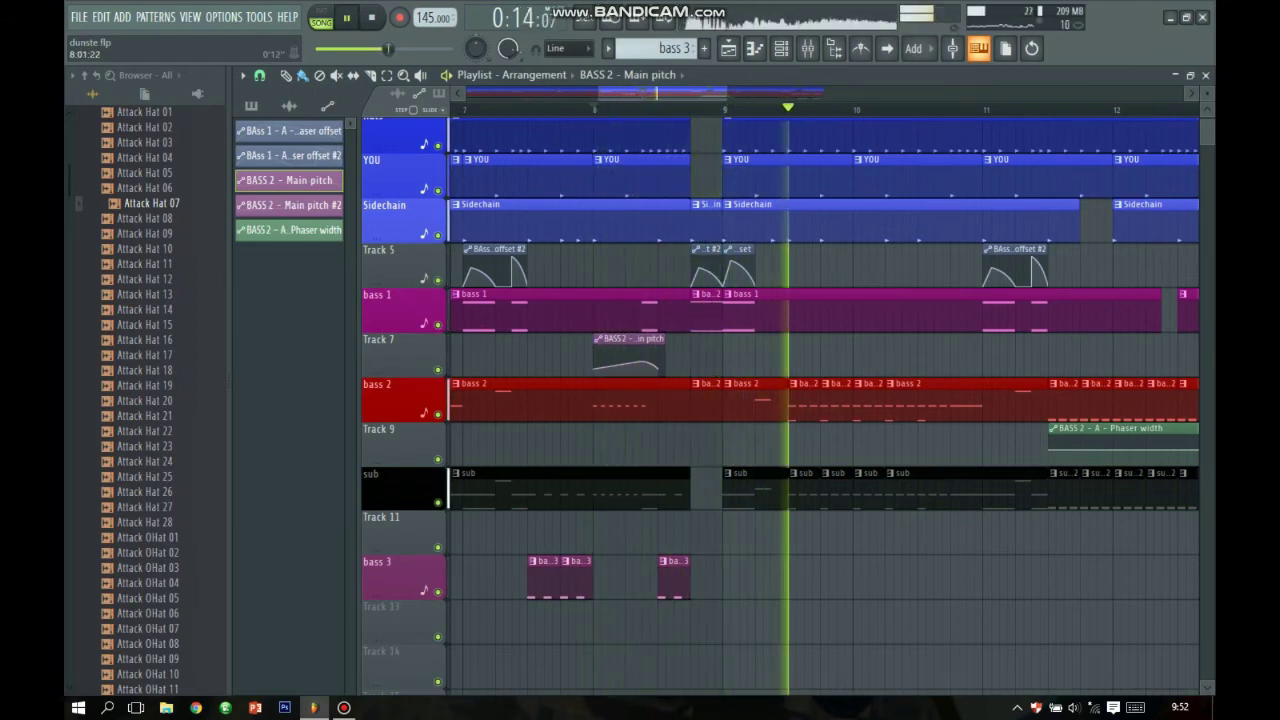
scroll(640, 107, down, 2)
key(space)
- Play the second section of the arrangement from bar 9
scroll(641, 107, down, 3)
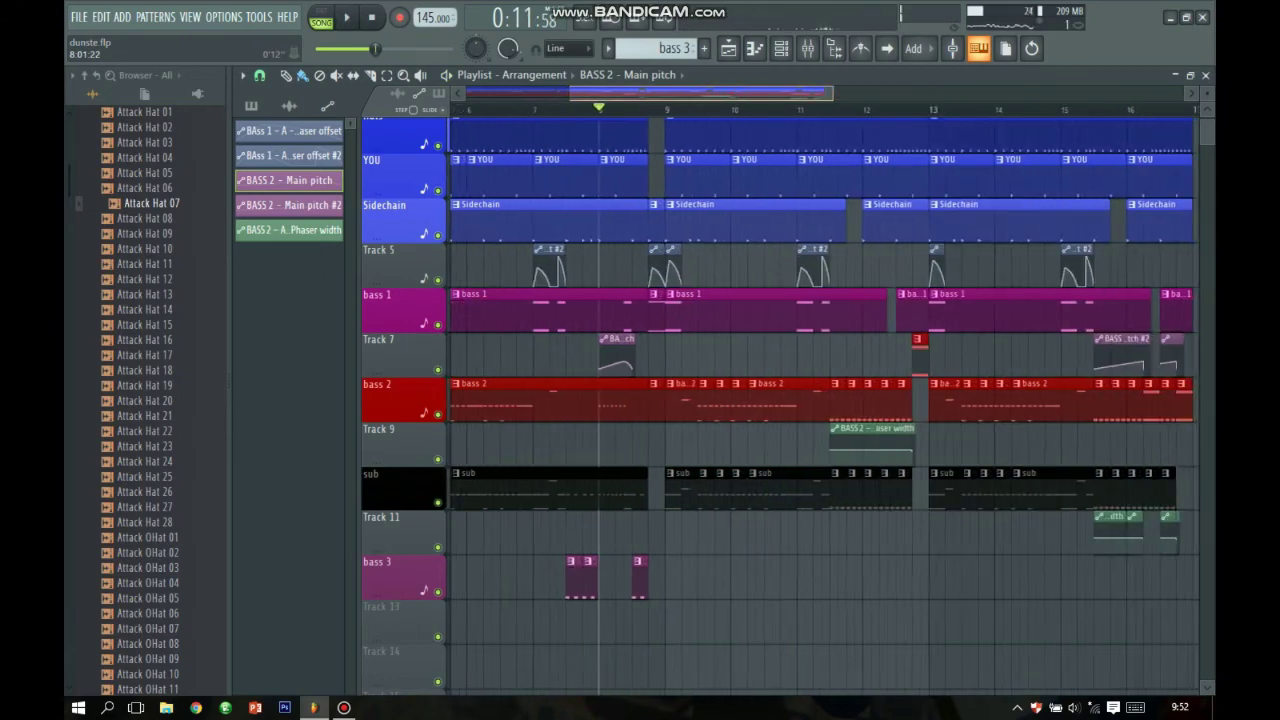
scroll(578, 106, up, 2)
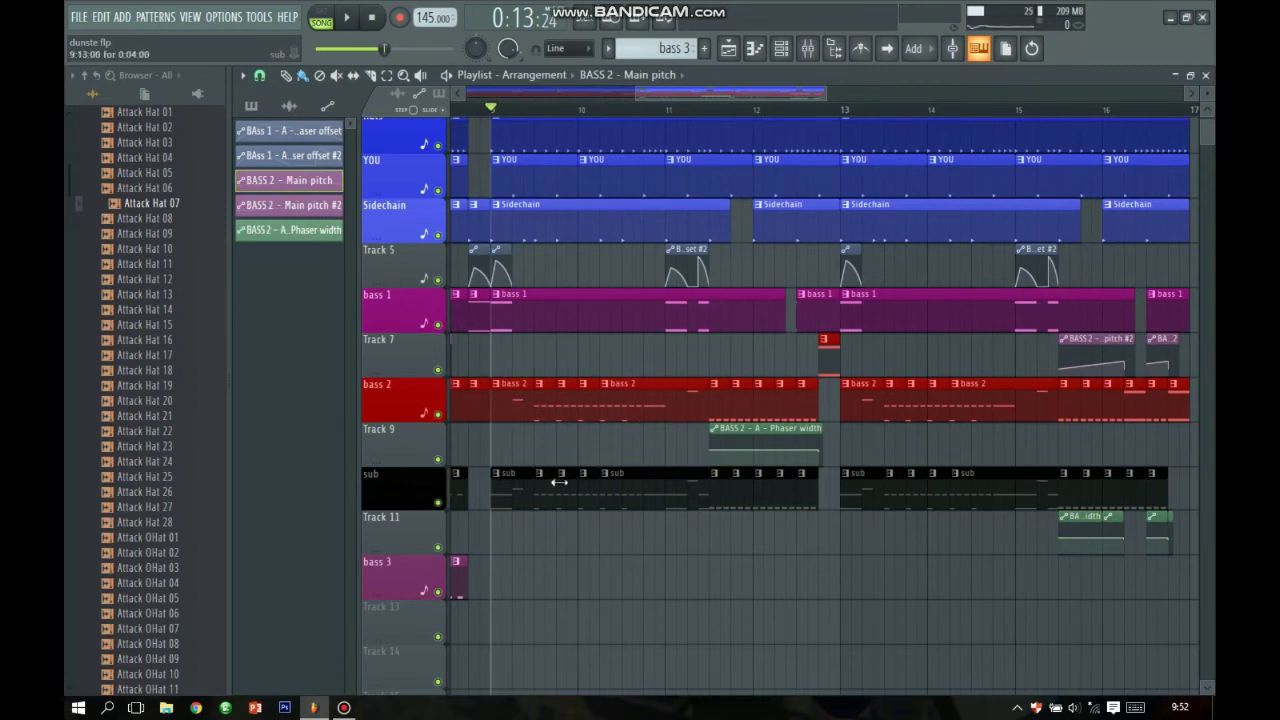
key(space)
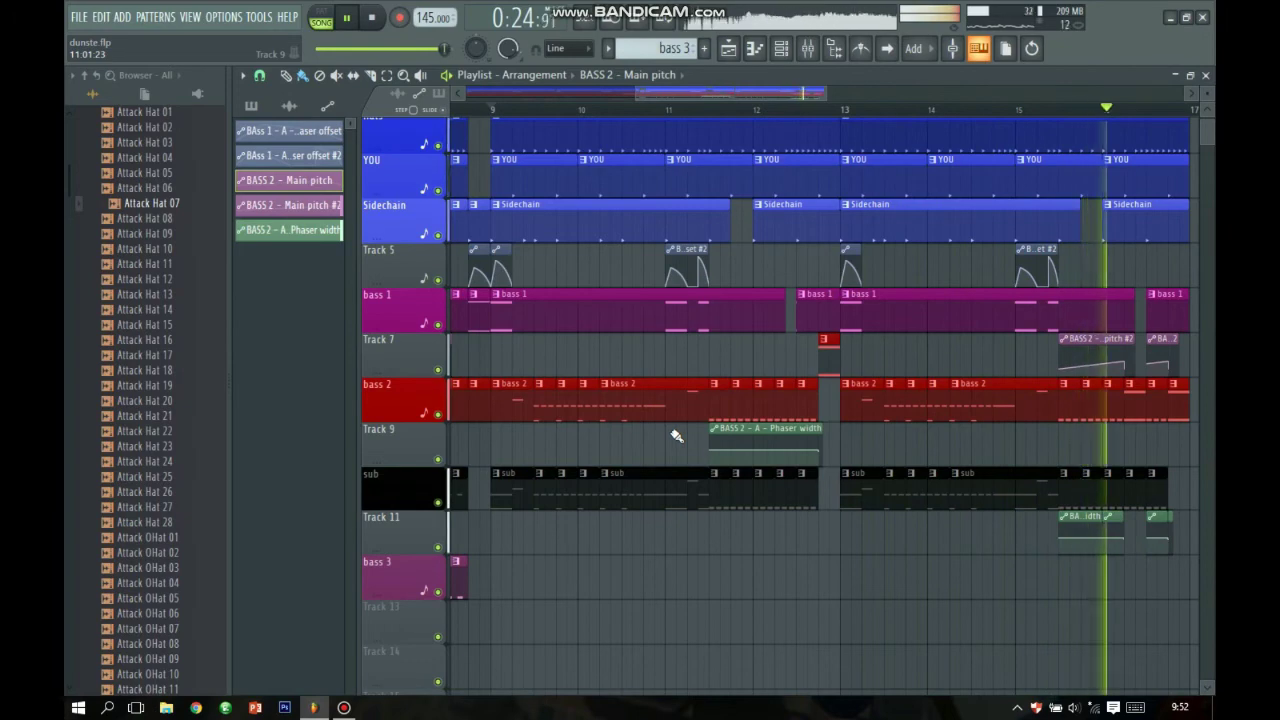
key(space)
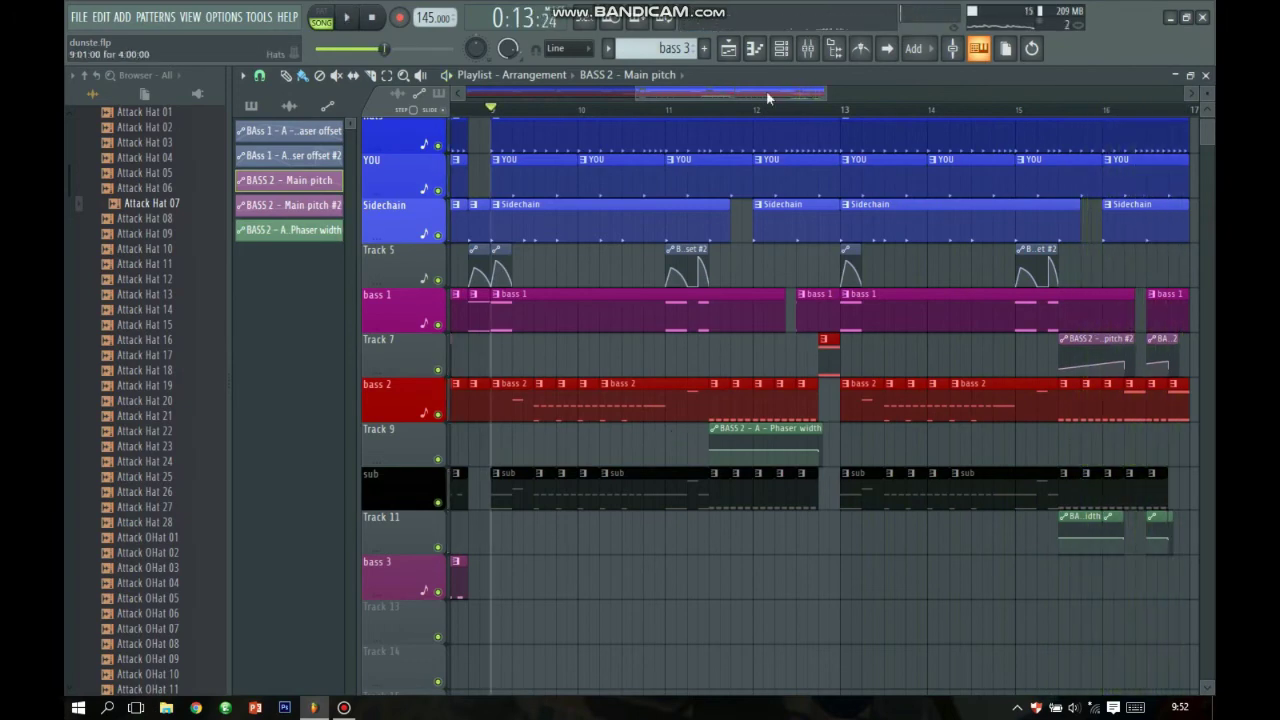
- Place the playback position at the start of the BASS 2 Phaser width clip and solo bass 2 together with Track 9
drag(766, 90, 646, 134)
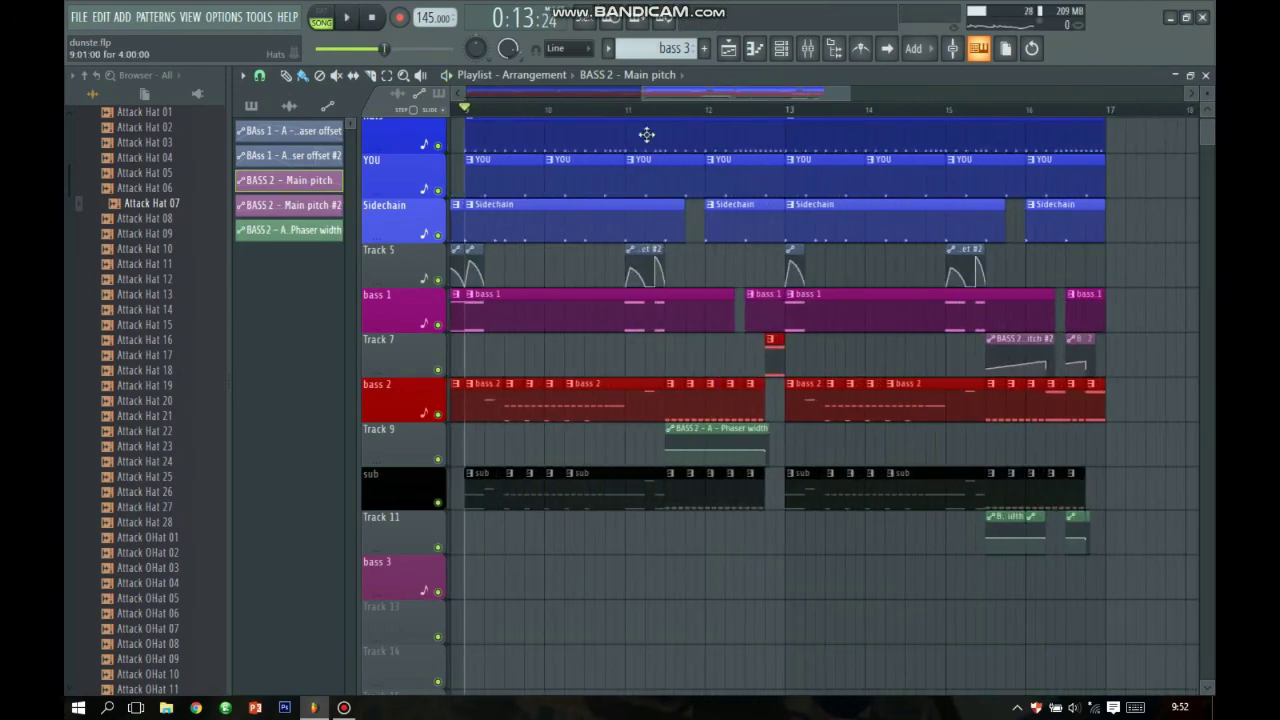
click(665, 109)
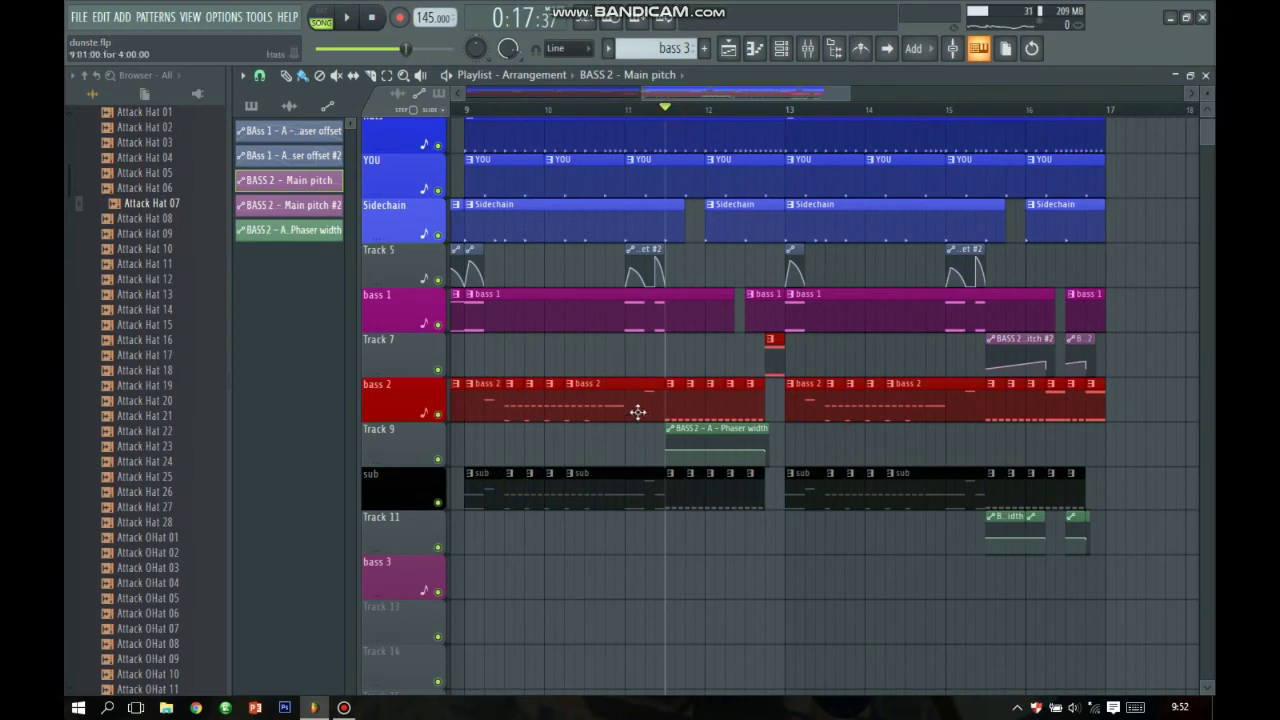
right_click(432, 462)
key(Escape)
right_click(437, 459)
click(437, 414)
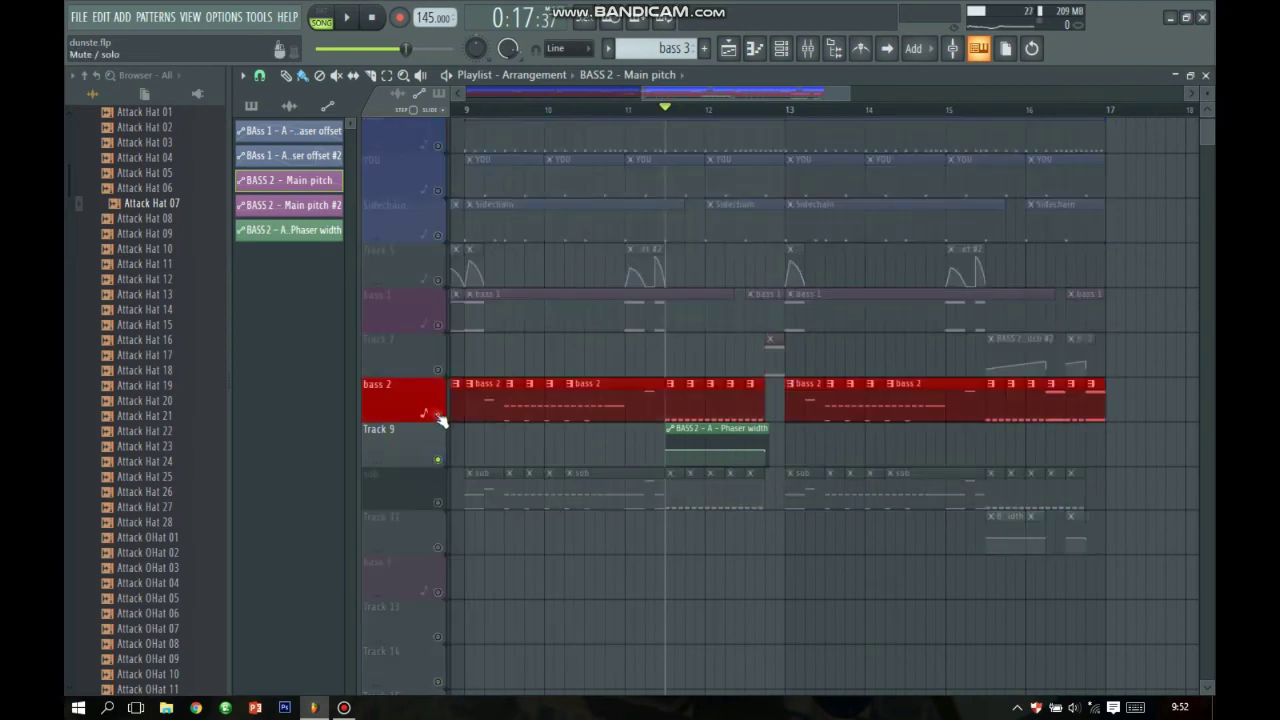
- Filter the channel rack to Unsorted, inspect the Phaser width knob in the BASS 2 synth, and close both windows
click(784, 51)
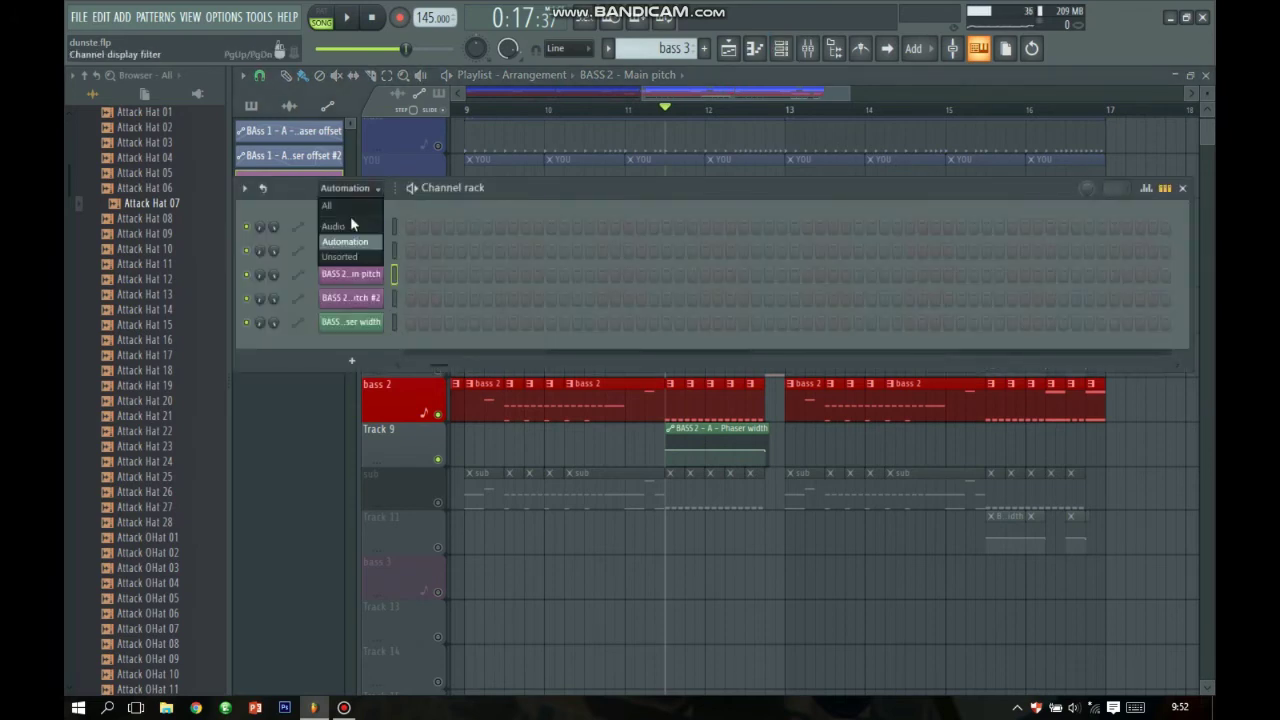
click(340, 257)
click(370, 466)
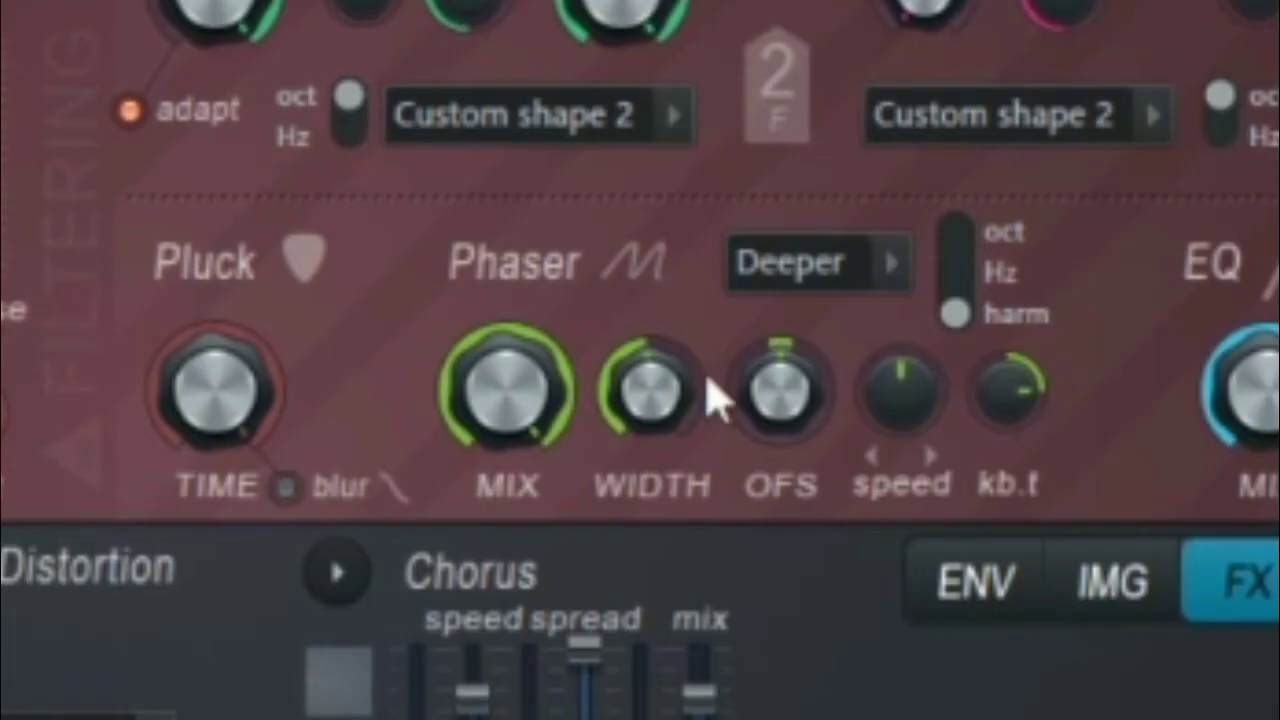
drag(664, 440, 655, 433)
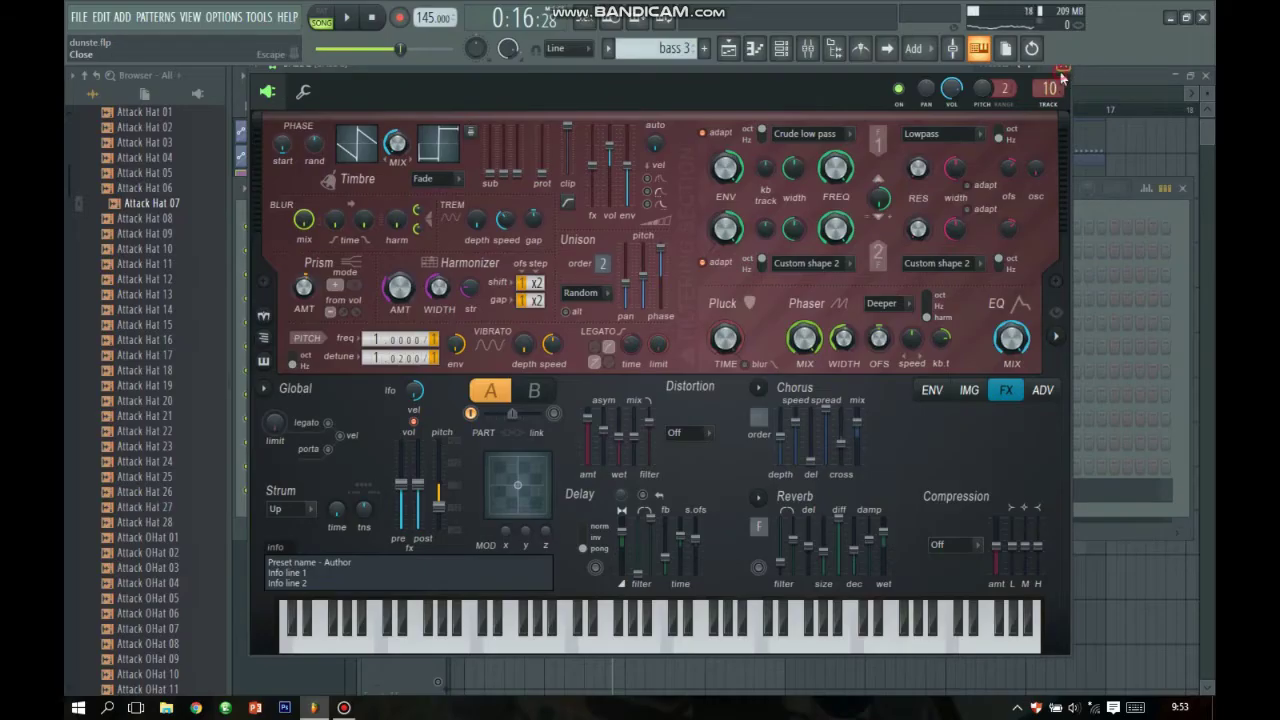
click(1062, 72)
click(1183, 188)
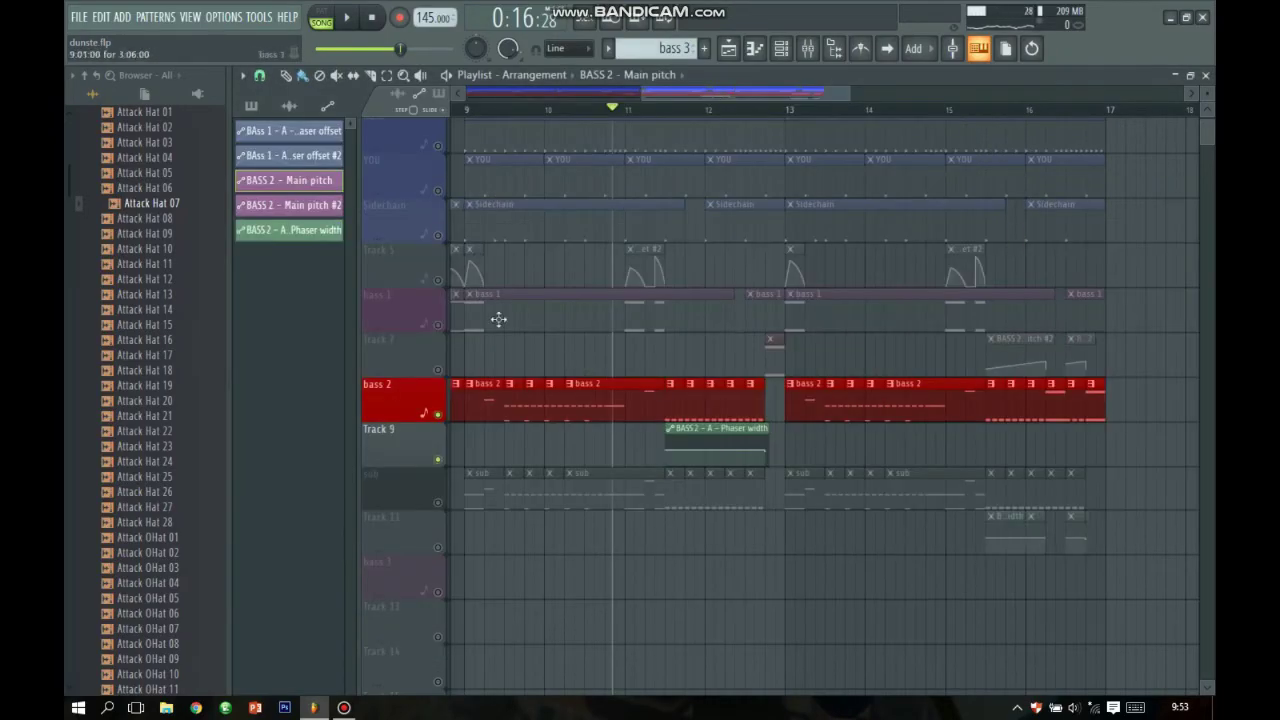
- Move the playback position to the middle of bar 9 and examine the bass 2 pattern's notes in the piano roll
click(506, 112)
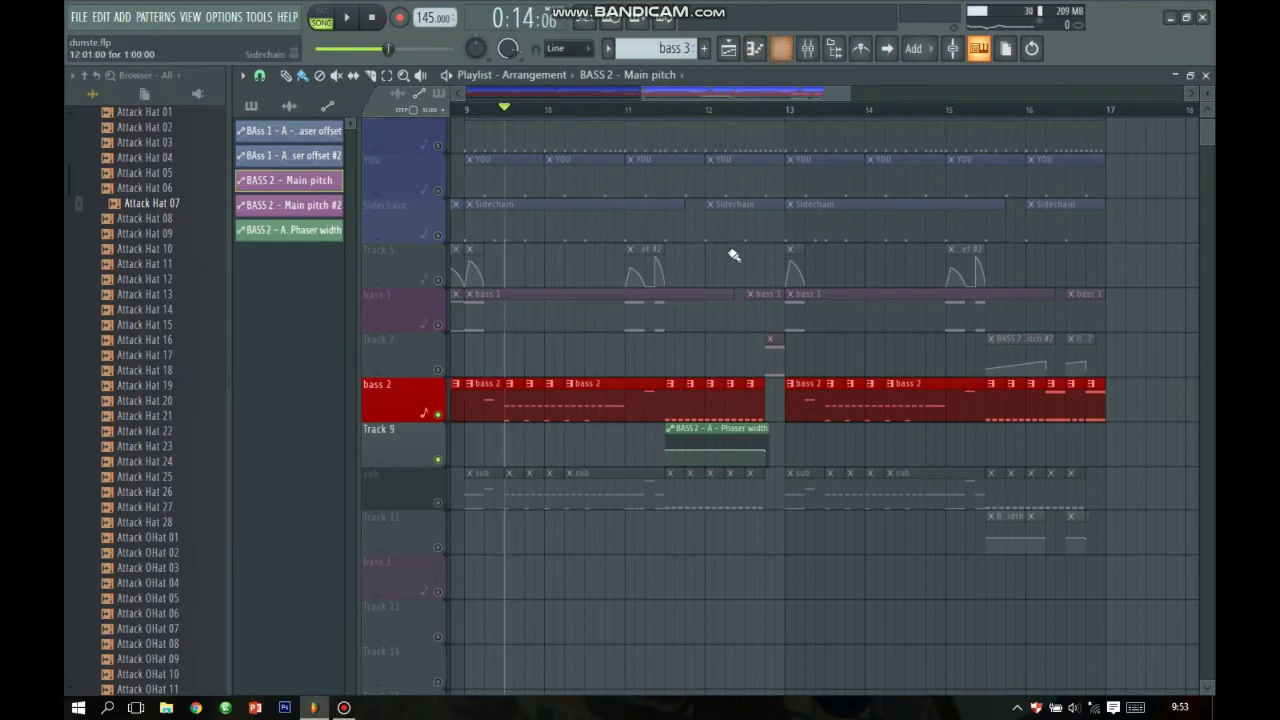
double_click(510, 400)
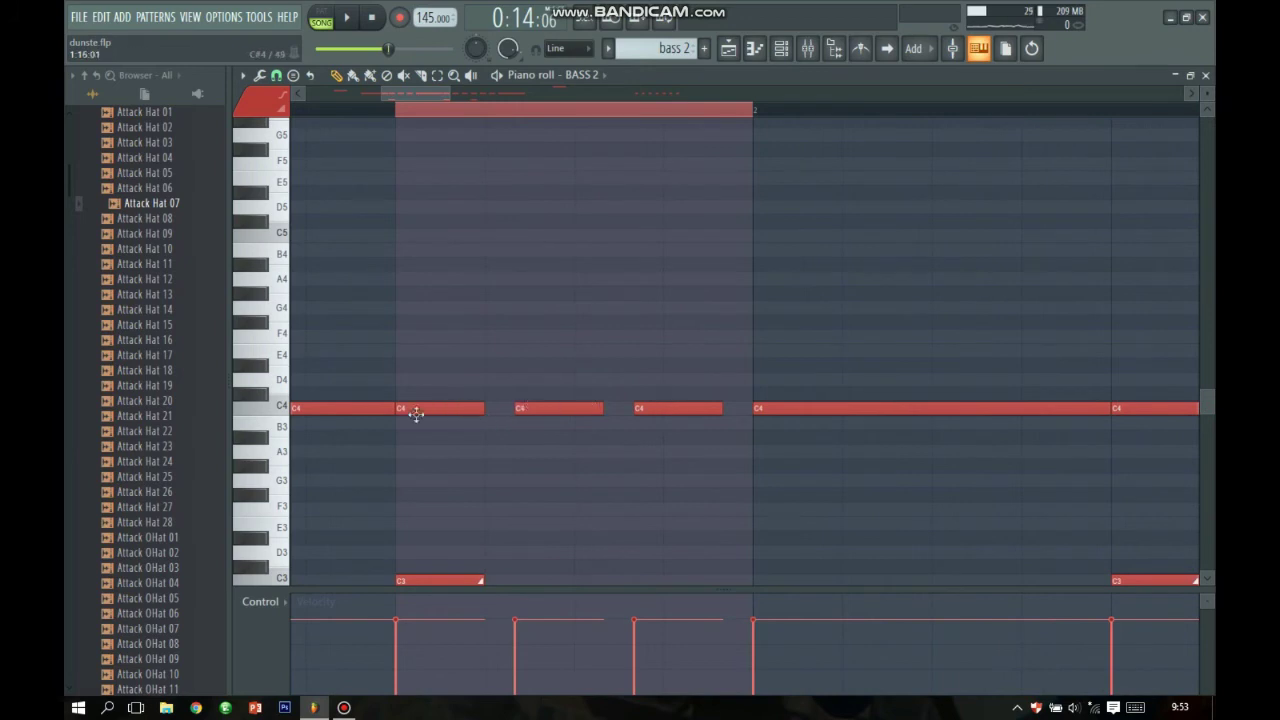
click(1204, 76)
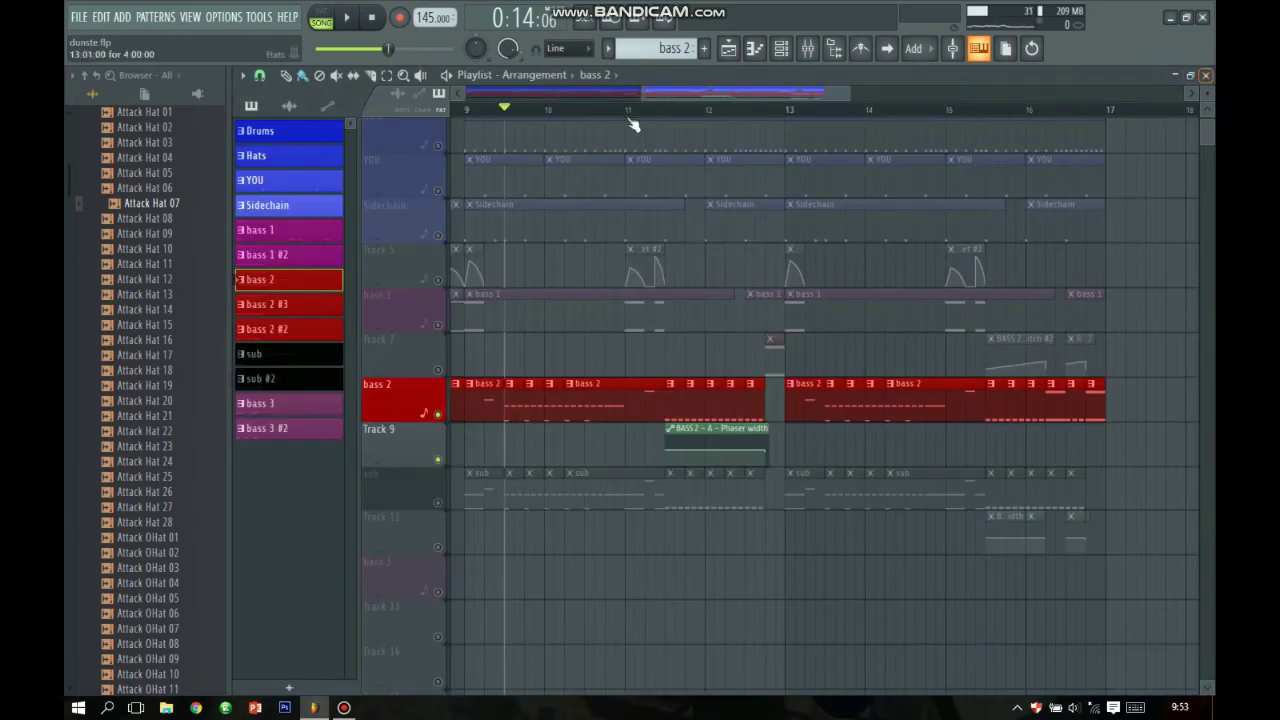
- Unmute all playlist tracks and play the second section from just before bar 9
scroll(516, 105, down, 1)
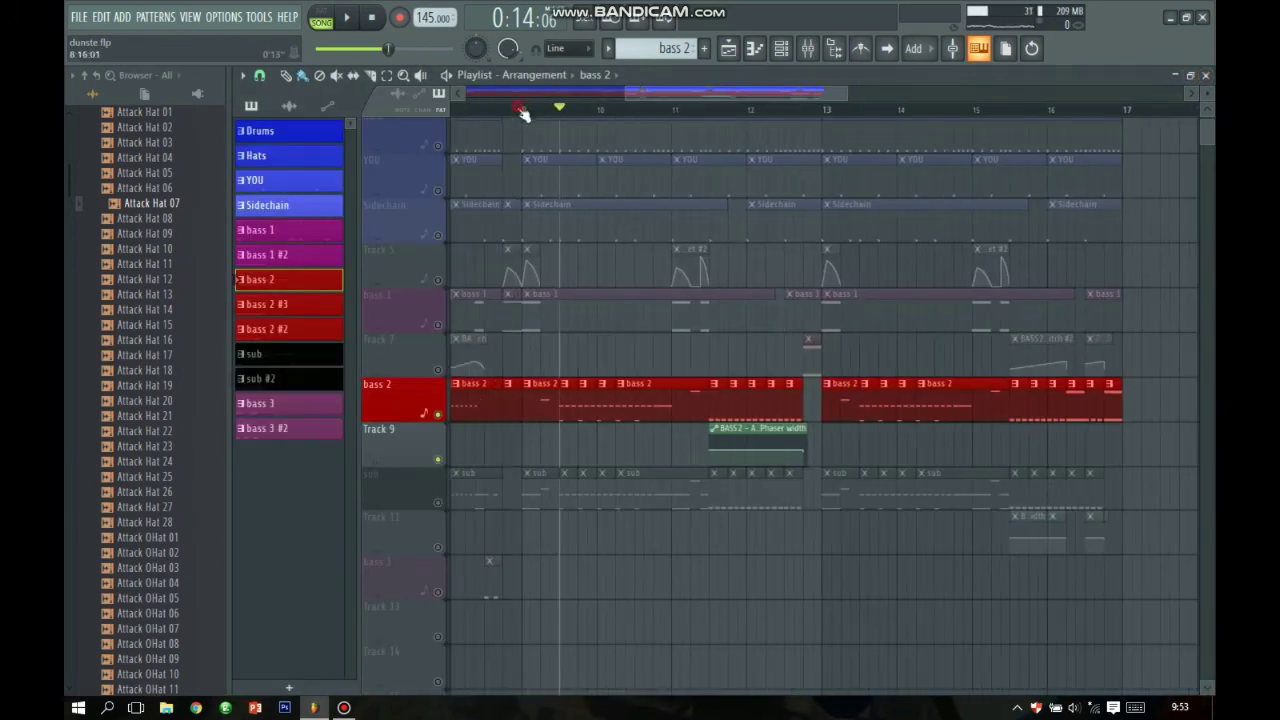
click(520, 109)
right_click(438, 367)
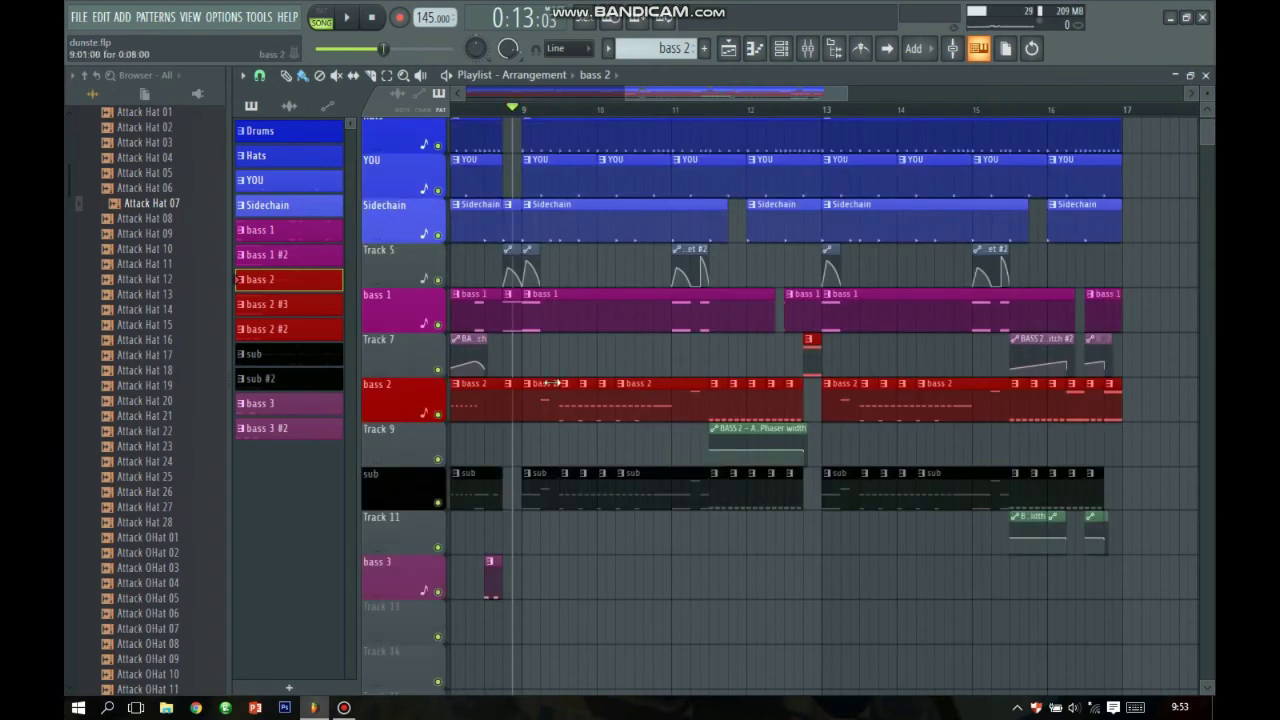
key(space)
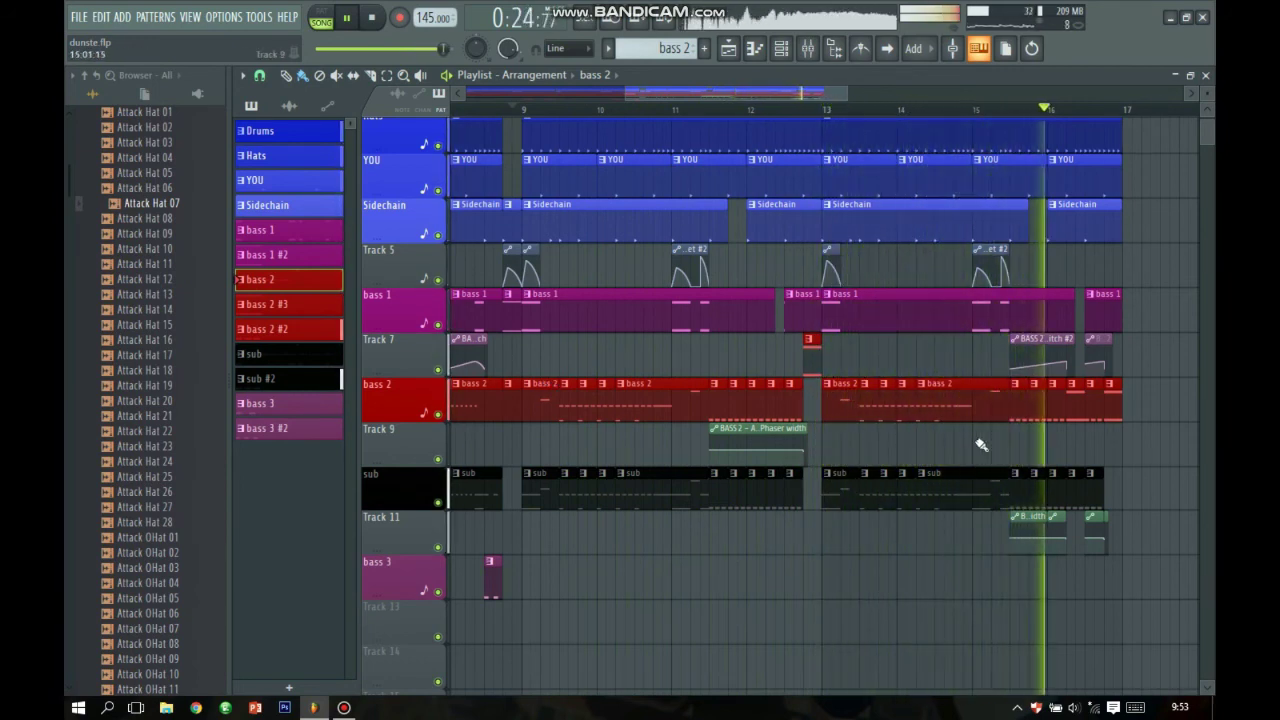
key(space)
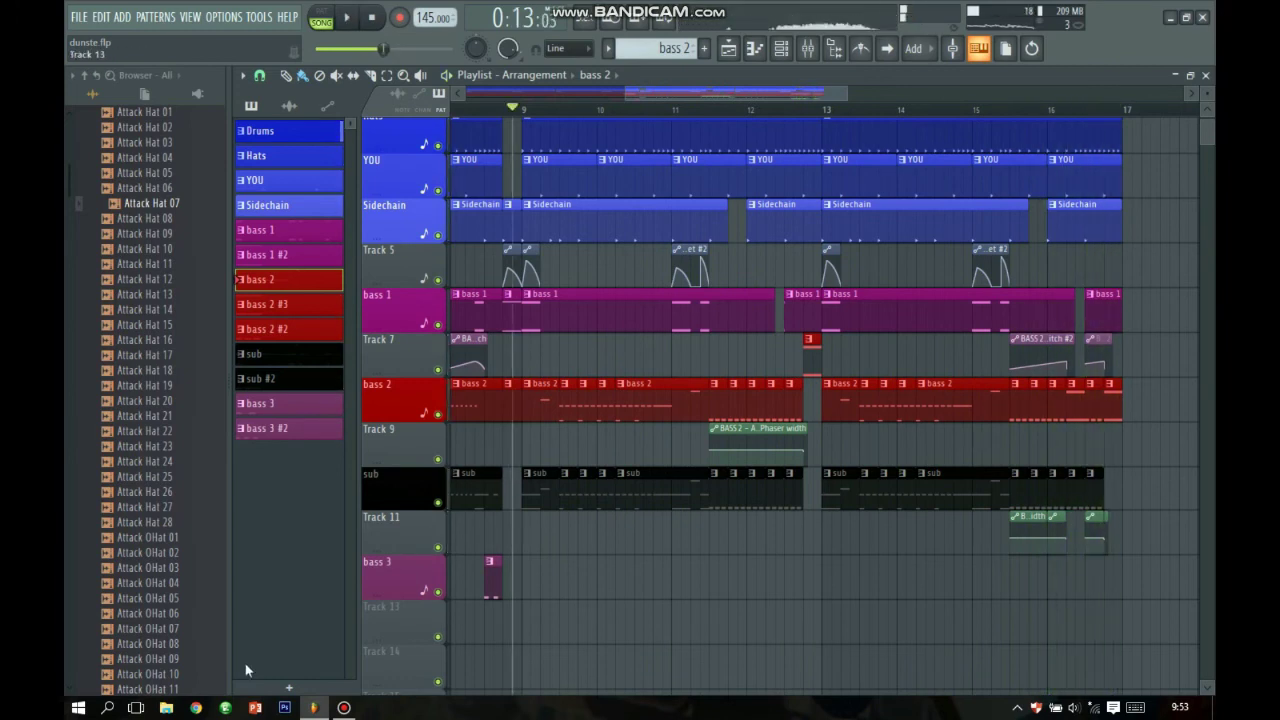
- Play the complete arrangement from bar 1 with all tracks in view, and close the playlist
scroll(857, 94, down, 3)
click(473, 110)
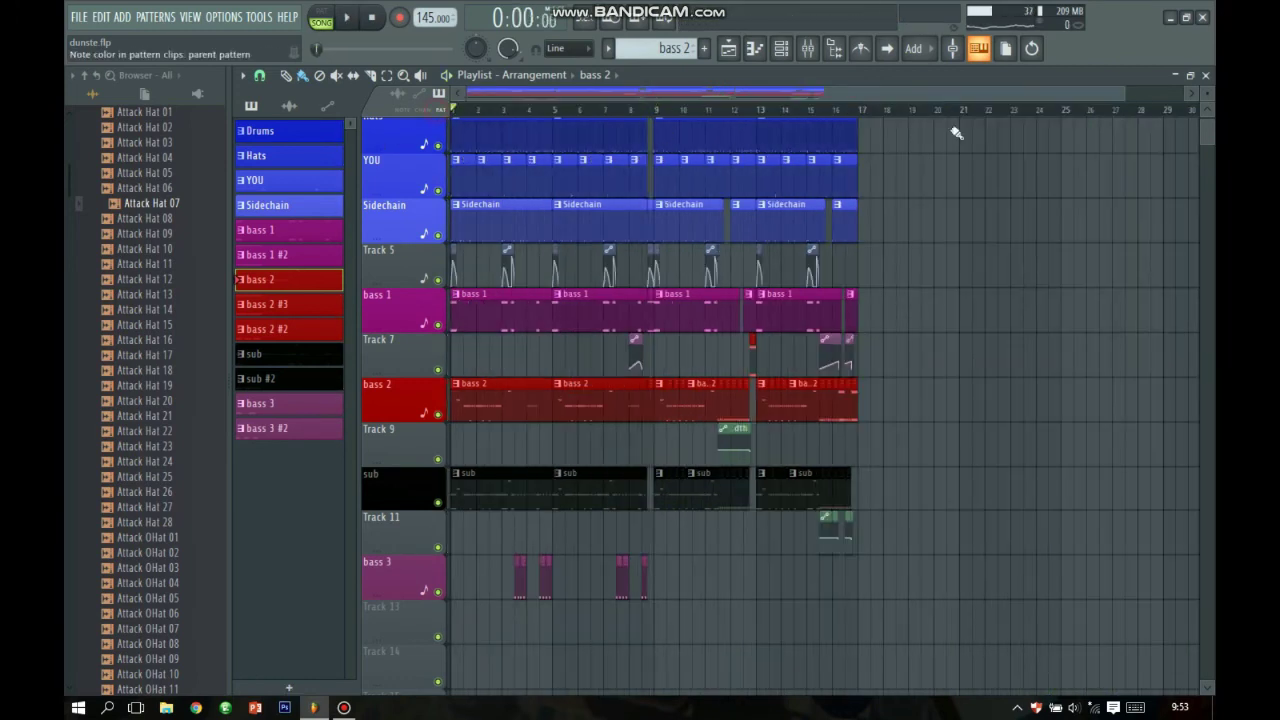
drag(1205, 131, 1205, 123)
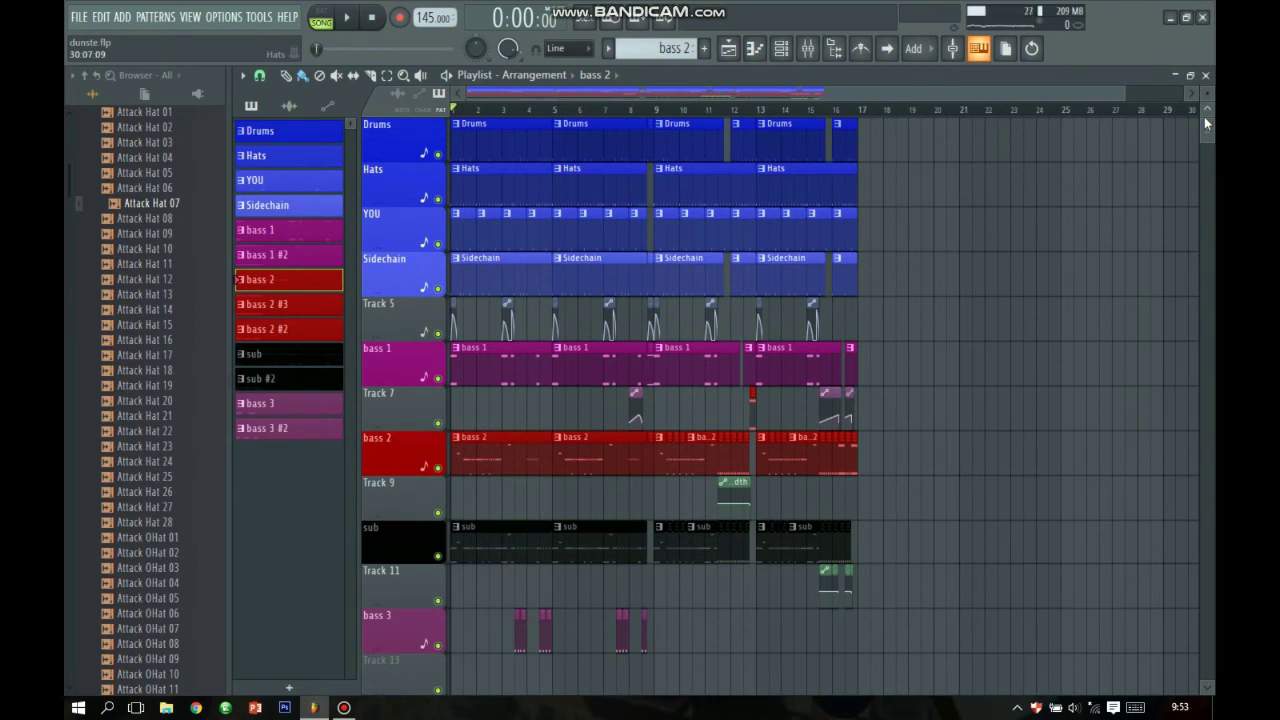
key(space)
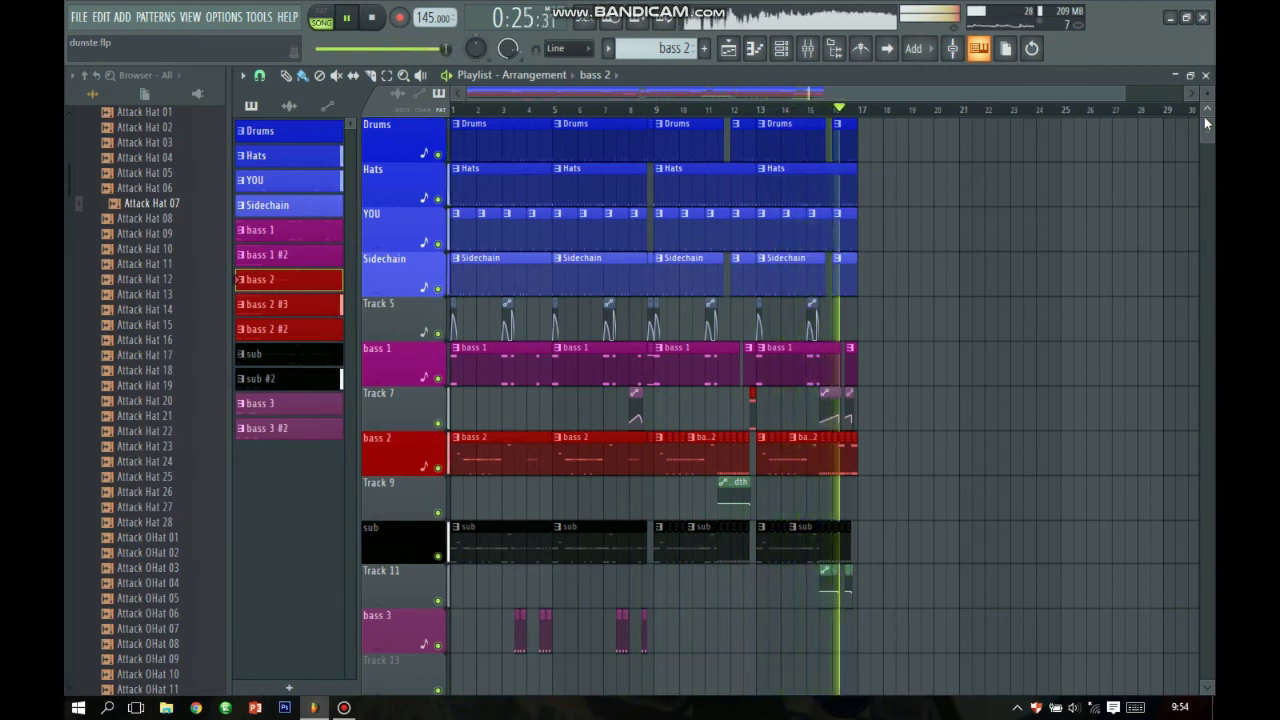
key(space)
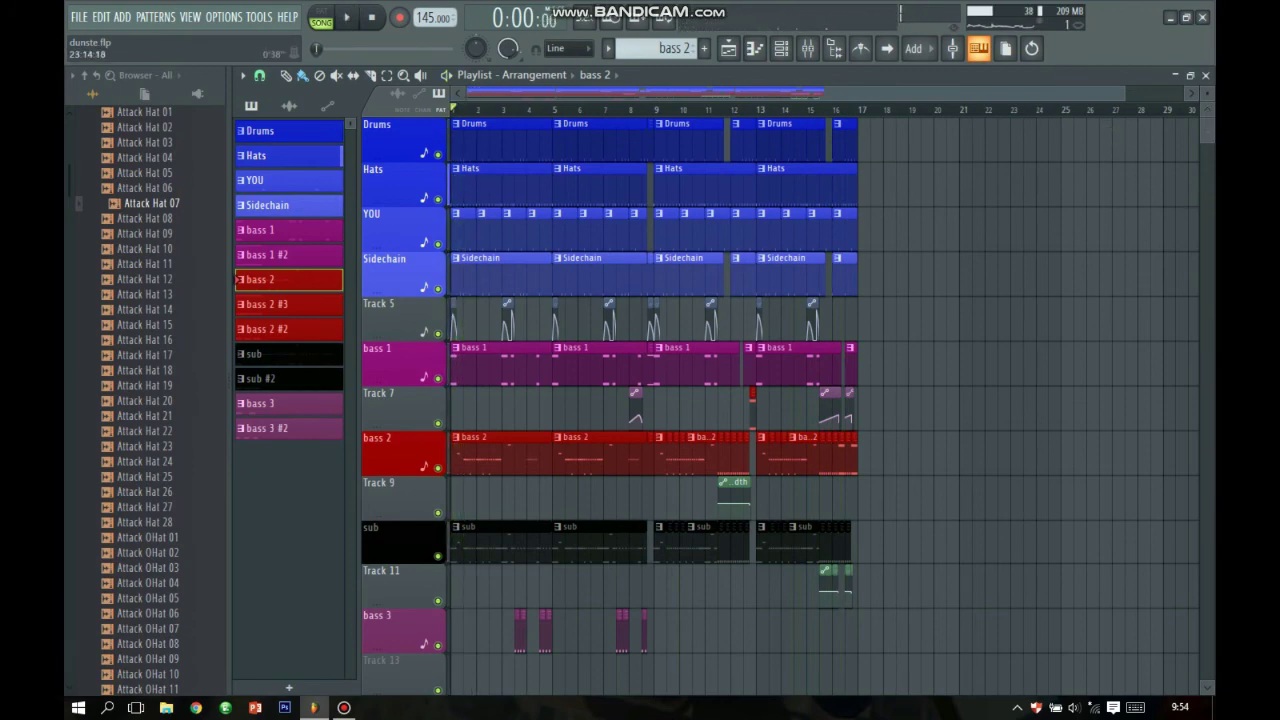
scroll(1027, 95, down, 2)
click(1206, 75)
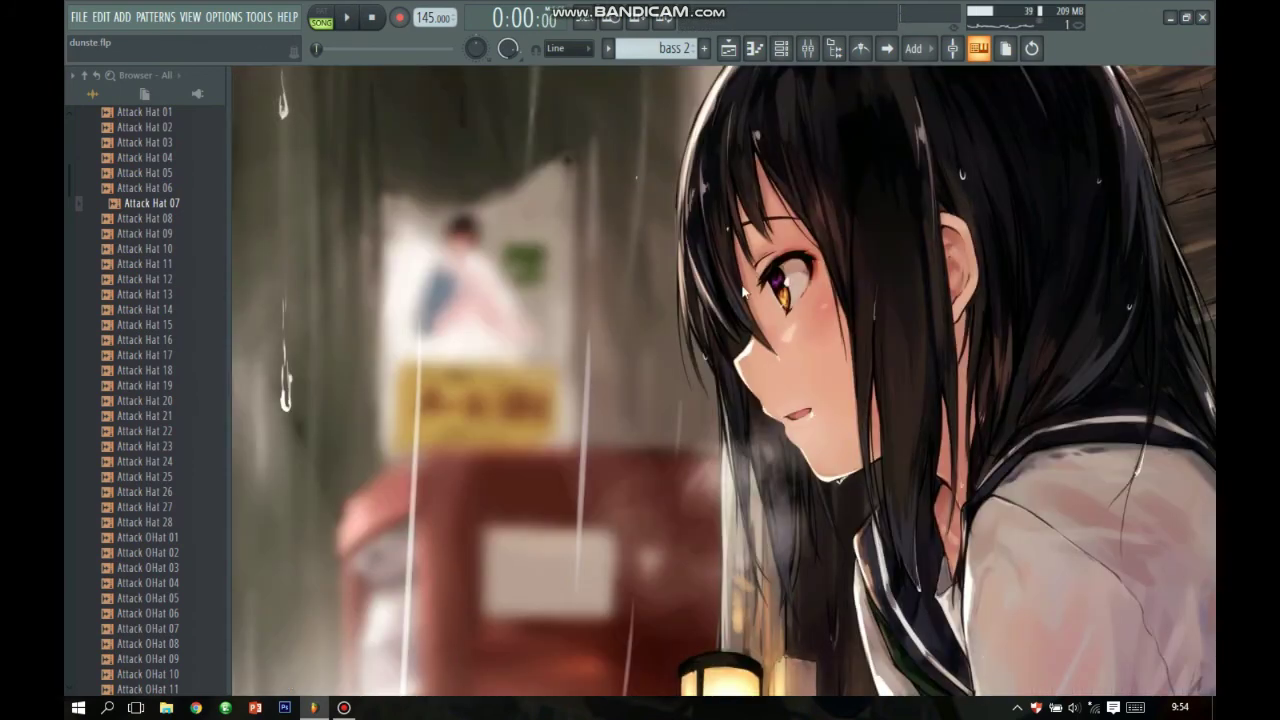